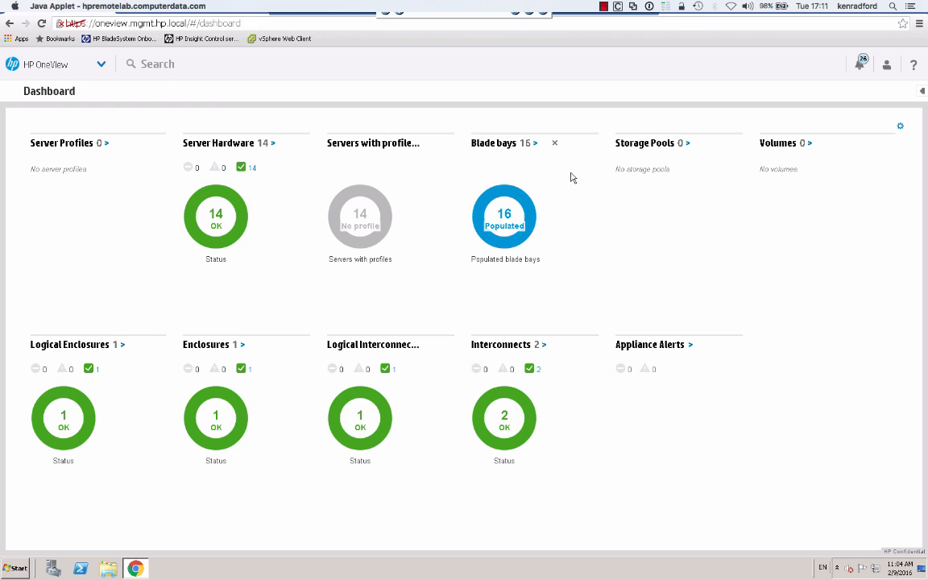
# Go to the server profile templates and start creating a new template.
pyautogui.click(103, 66)
pyautogui.click(104, 66)
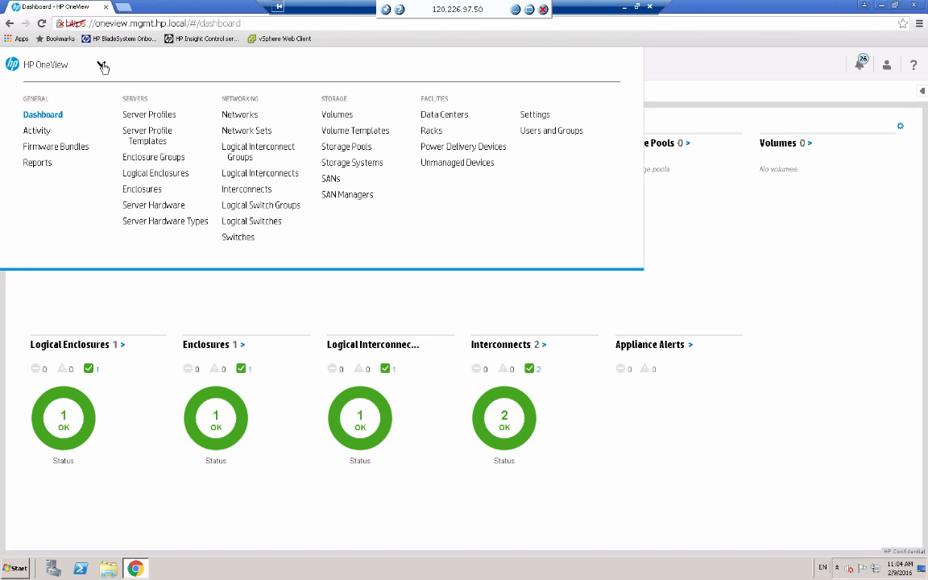
pyautogui.click(147, 135)
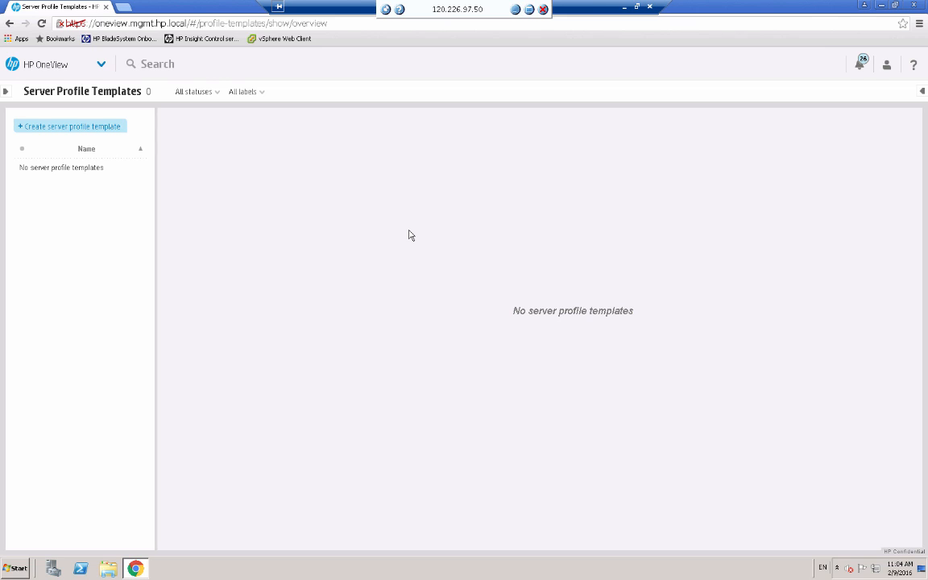
pyautogui.click(74, 129)
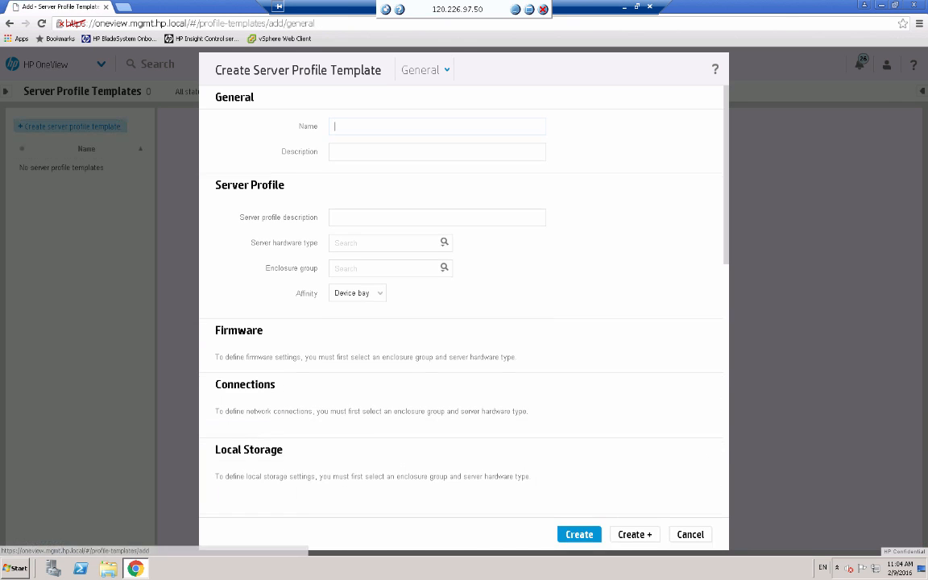
# Name the template ESXi Template, describe it as ESXi server, and set the server profile description to ESXi template.
pyautogui.click(357, 128)
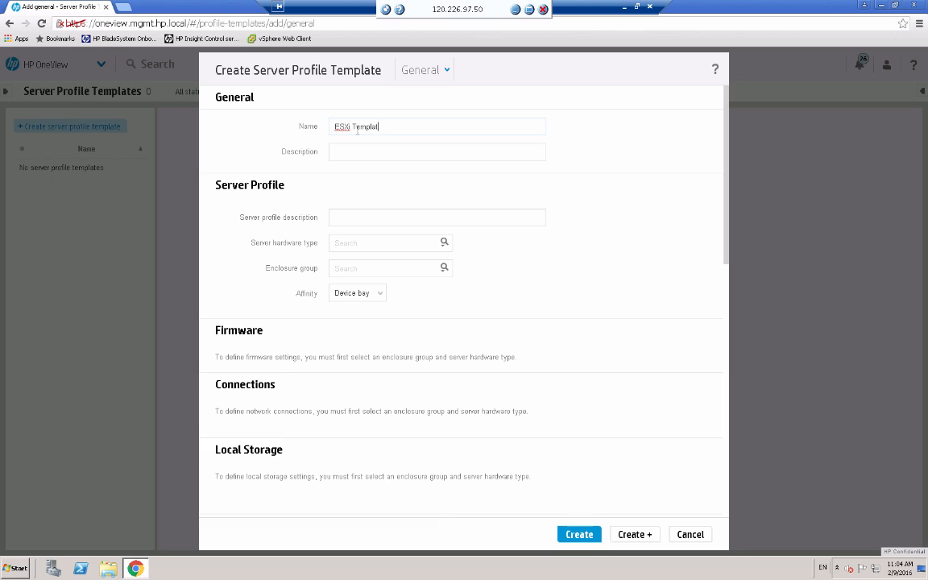
pyautogui.click(373, 151)
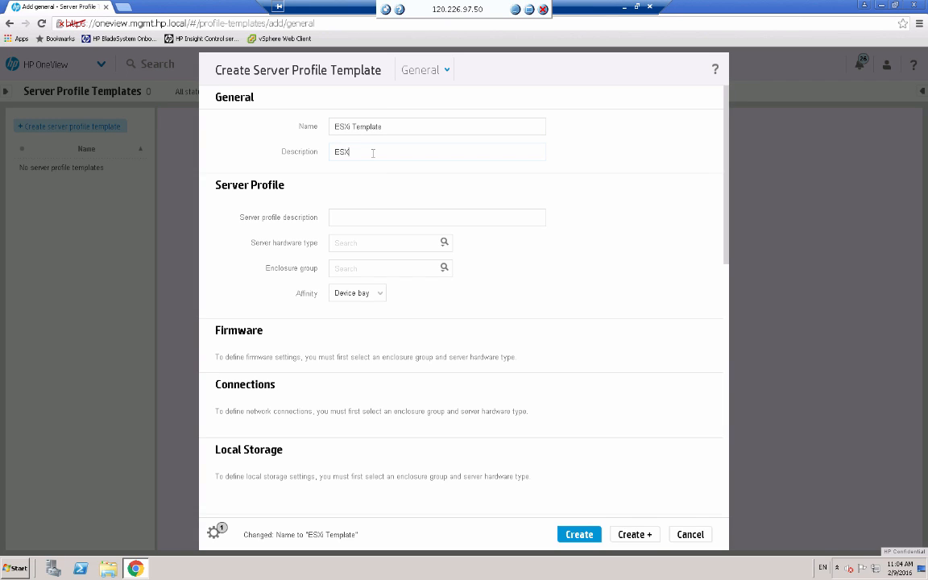
pyautogui.write('ESXi server')
pyautogui.click(376, 218)
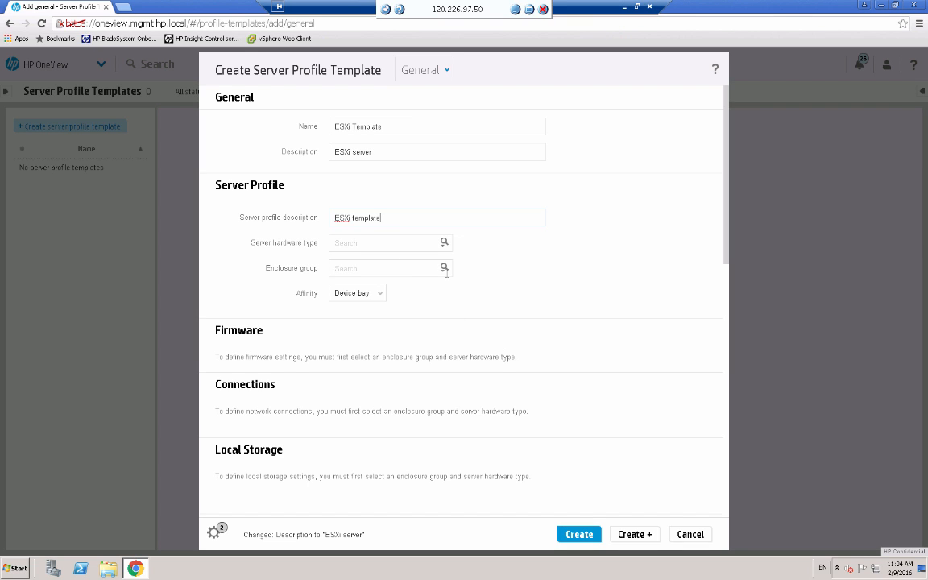
# Set the server hardware type to BL460c Gen8 1 and the enclosure group to Prod enclosure group.
pyautogui.click(442, 246)
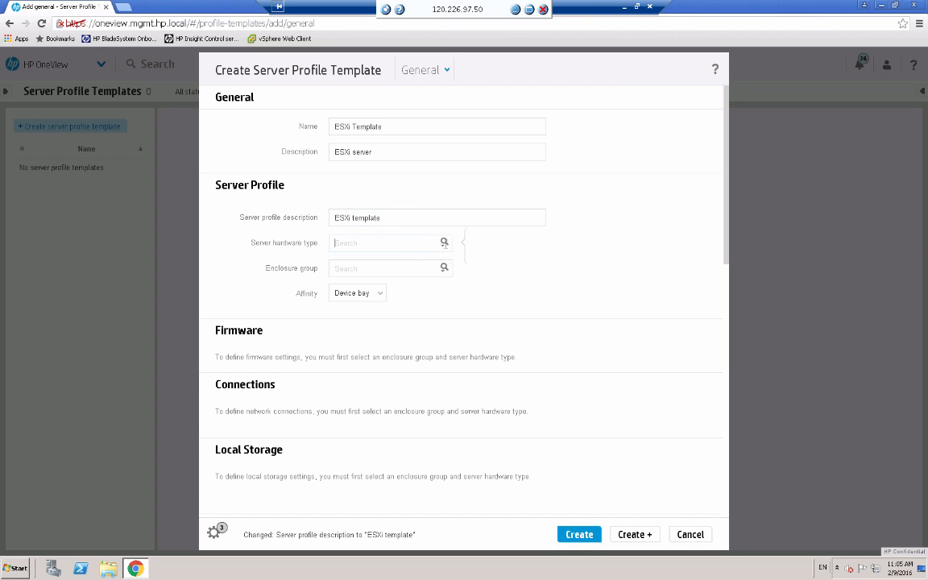
pyautogui.click(443, 244)
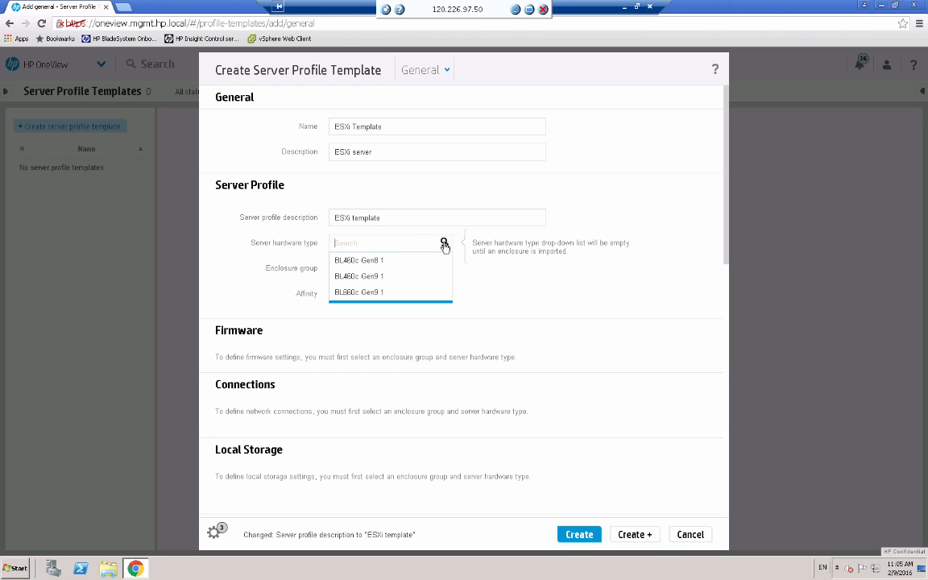
pyautogui.click(369, 264)
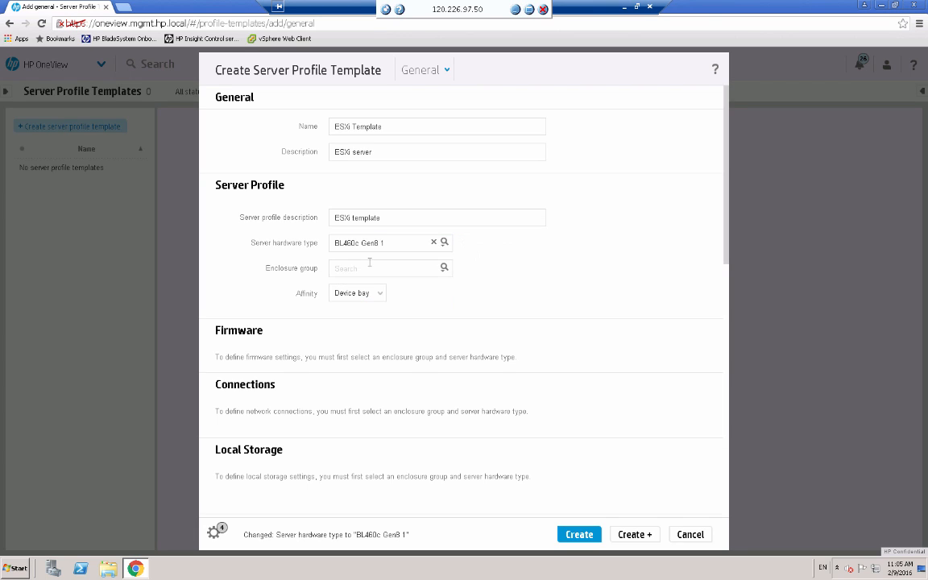
pyautogui.click(444, 269)
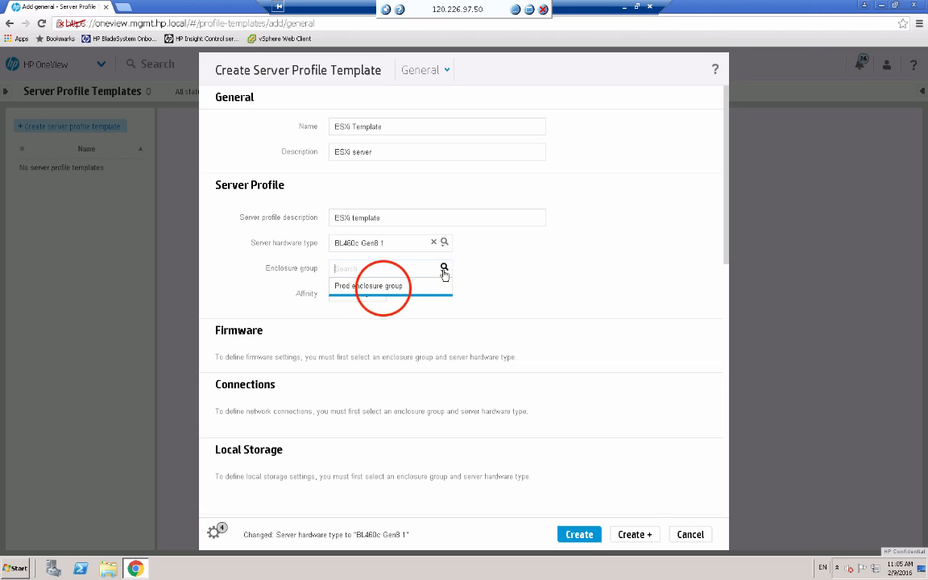
pyautogui.click(382, 288)
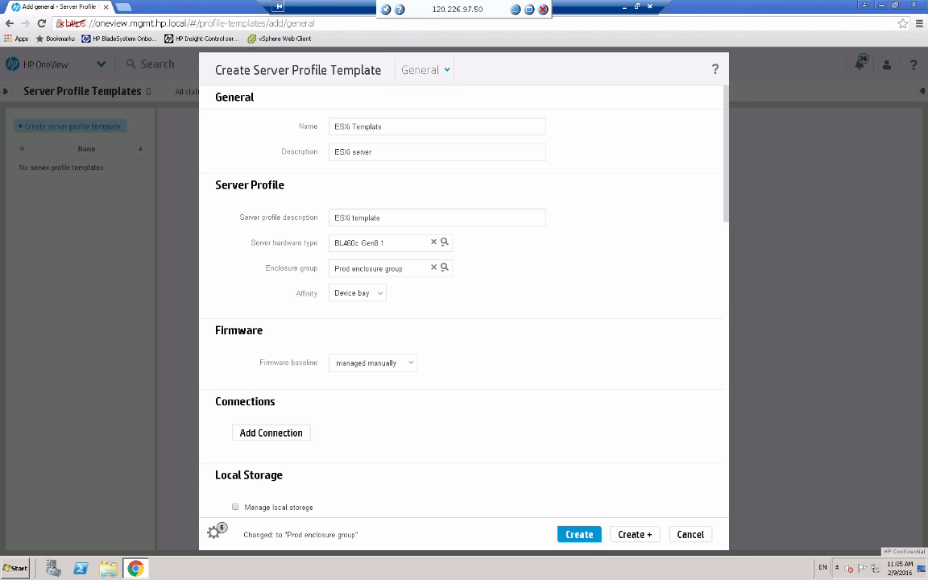
# Add Ethernet connections to the template for the networks vlan 1-a and vlan 1-b.
pyautogui.click(269, 430)
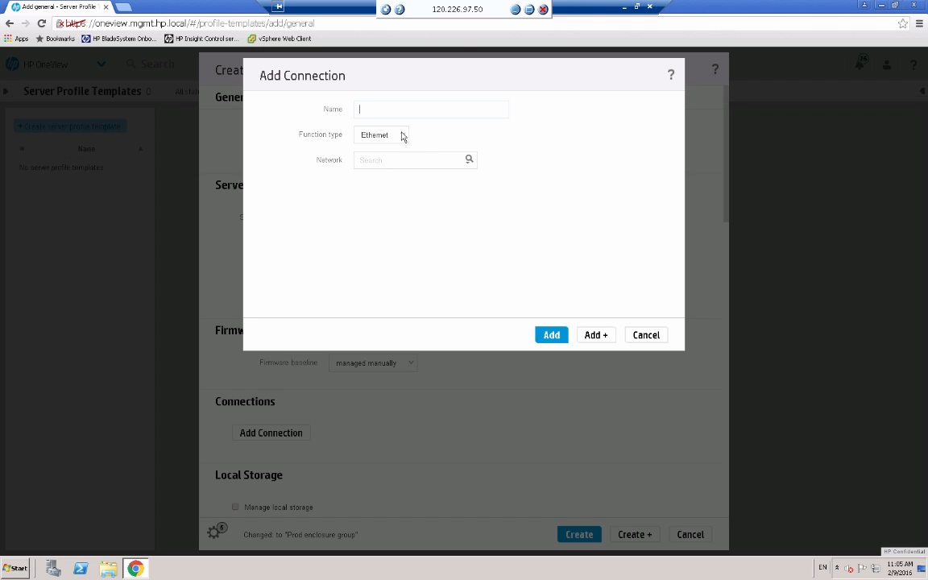
pyautogui.click(468, 162)
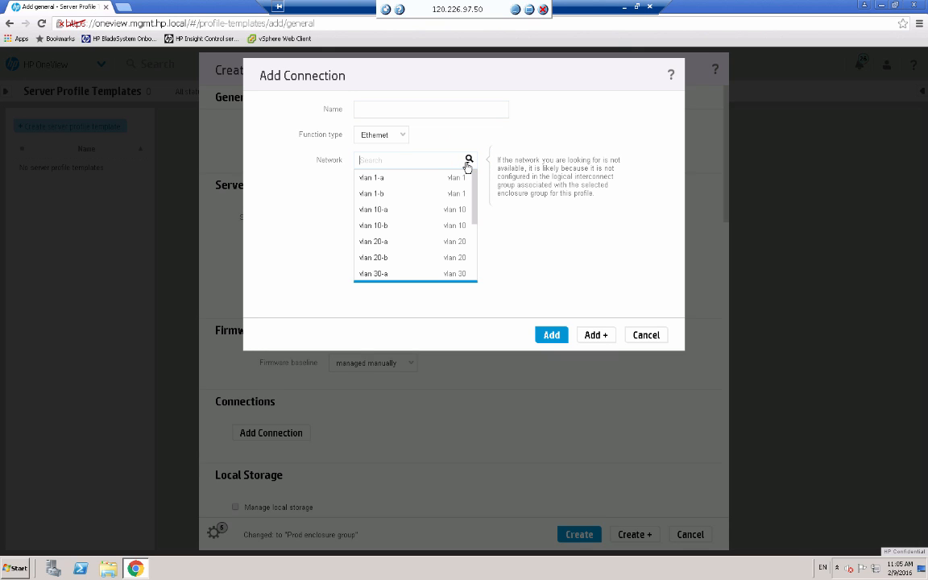
pyautogui.click(375, 177)
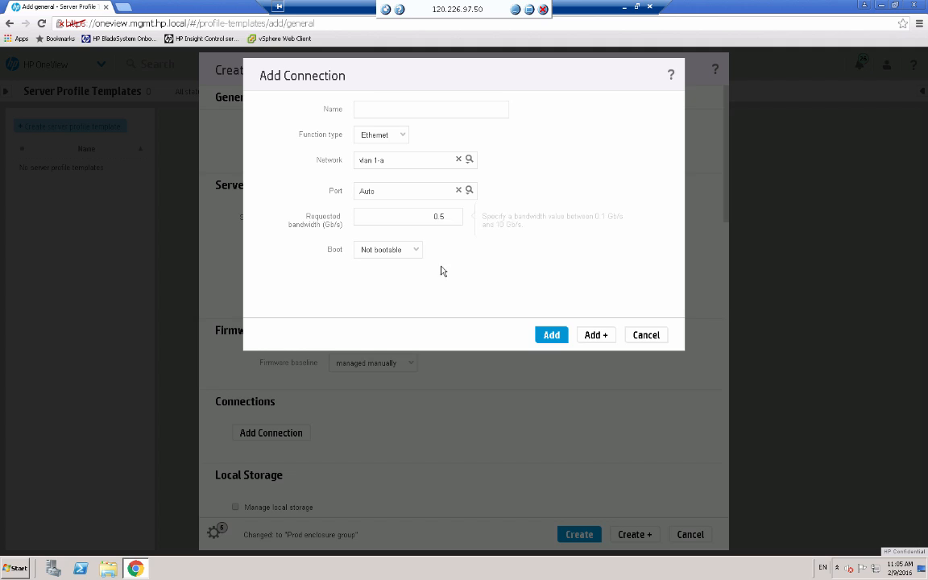
pyautogui.click(585, 326)
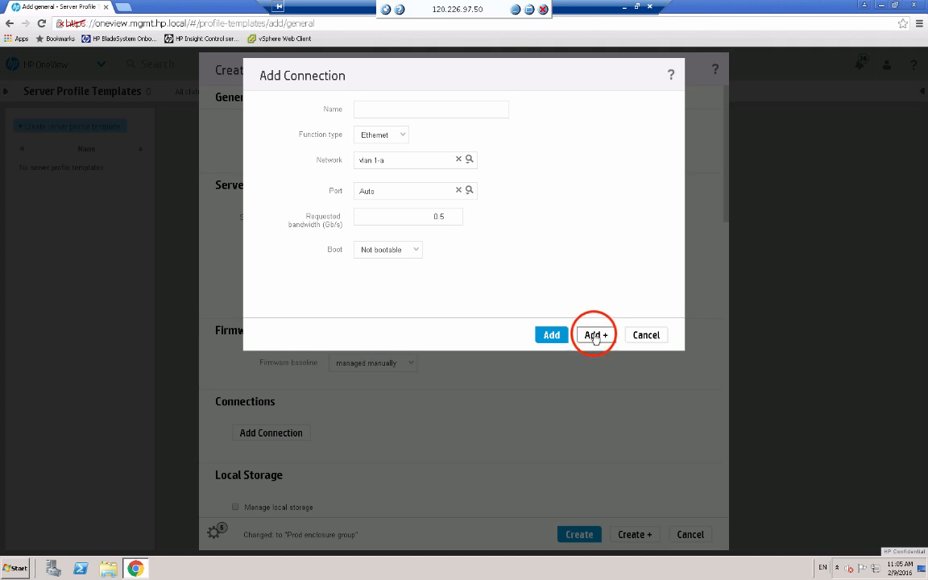
pyautogui.click(467, 161)
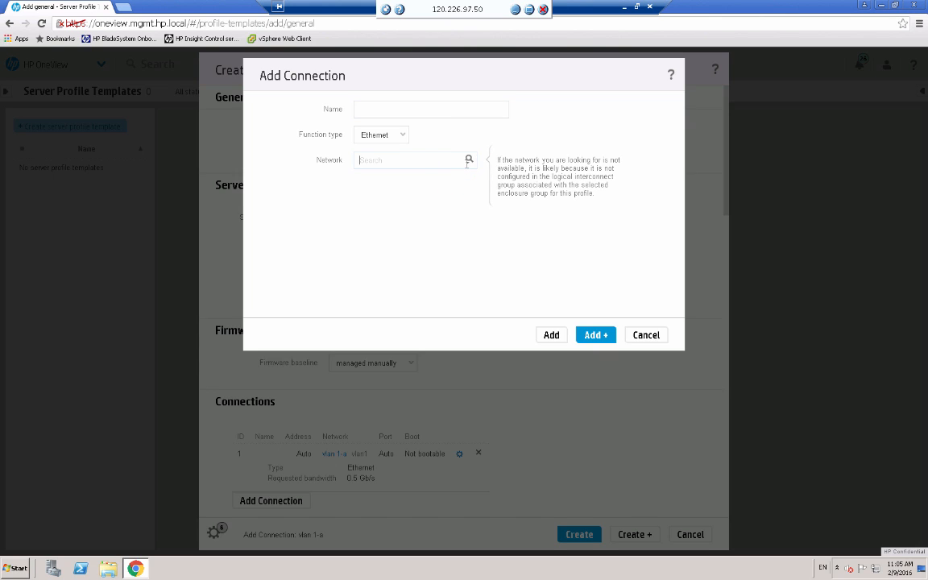
pyautogui.click(468, 161)
pyautogui.click(374, 194)
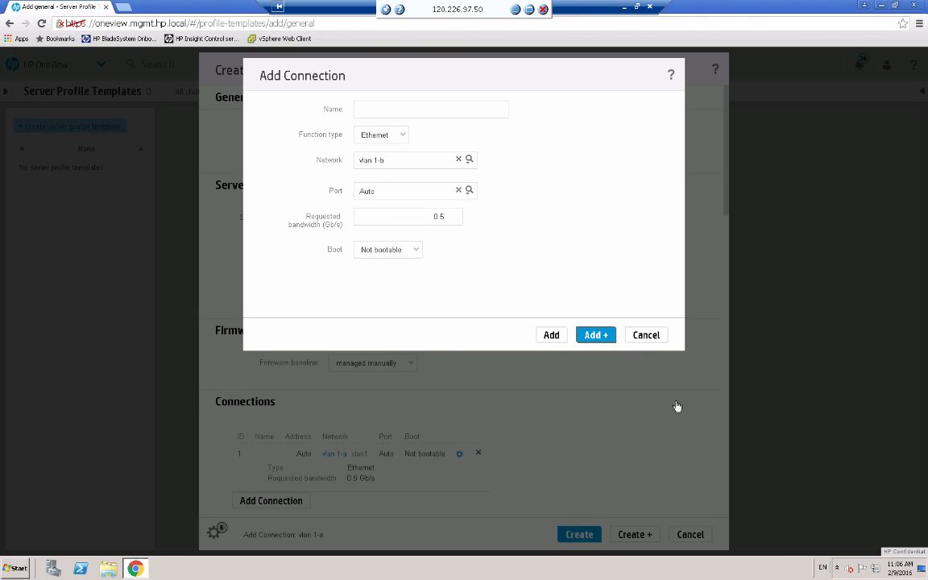
pyautogui.click(594, 335)
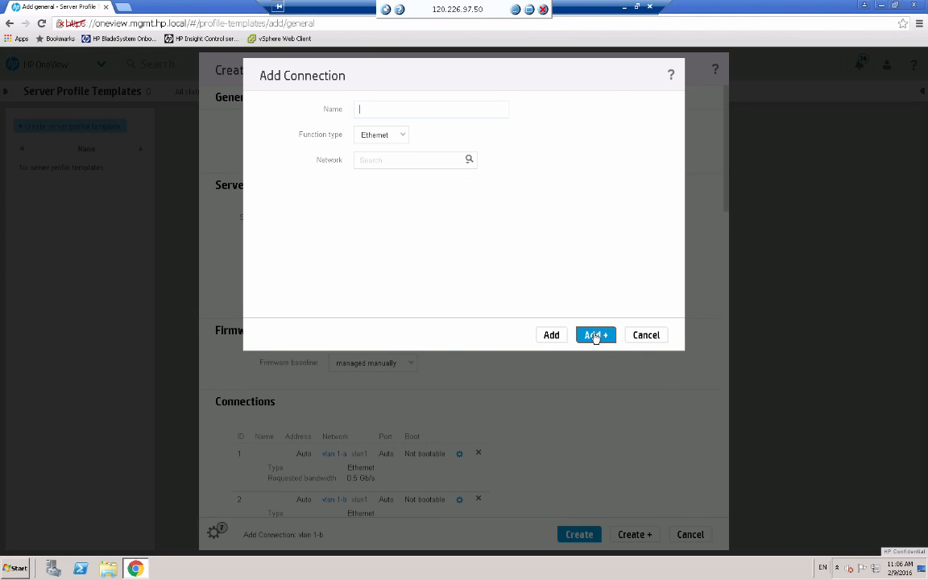
# Add two more Ethernet connections for the networks vlan 10-a and vlan 10-b.
pyautogui.click(469, 162)
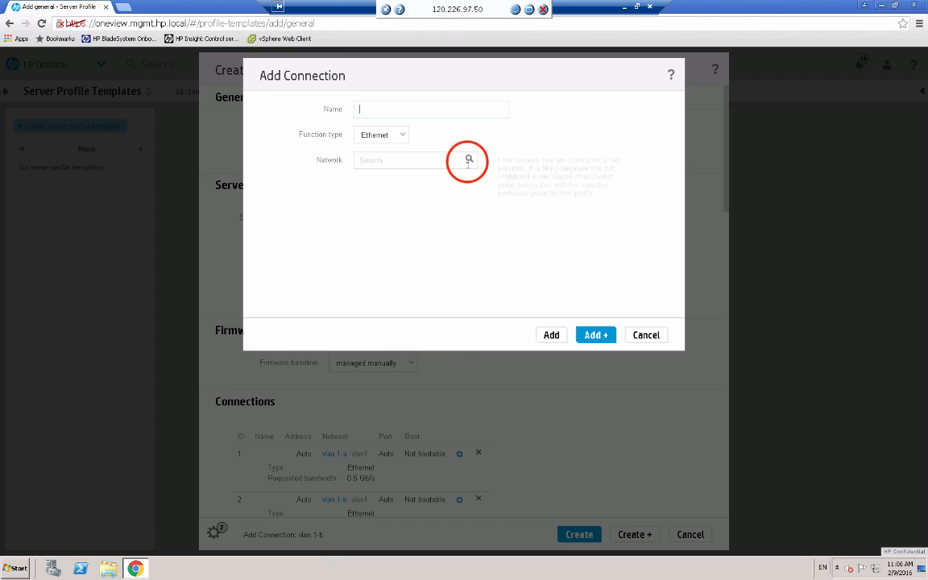
pyautogui.click(370, 210)
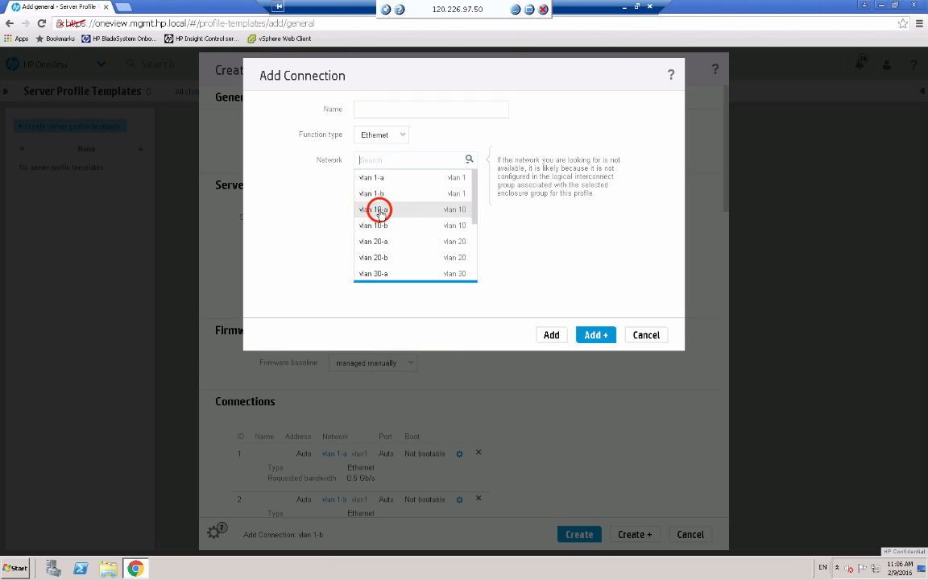
pyautogui.click(594, 334)
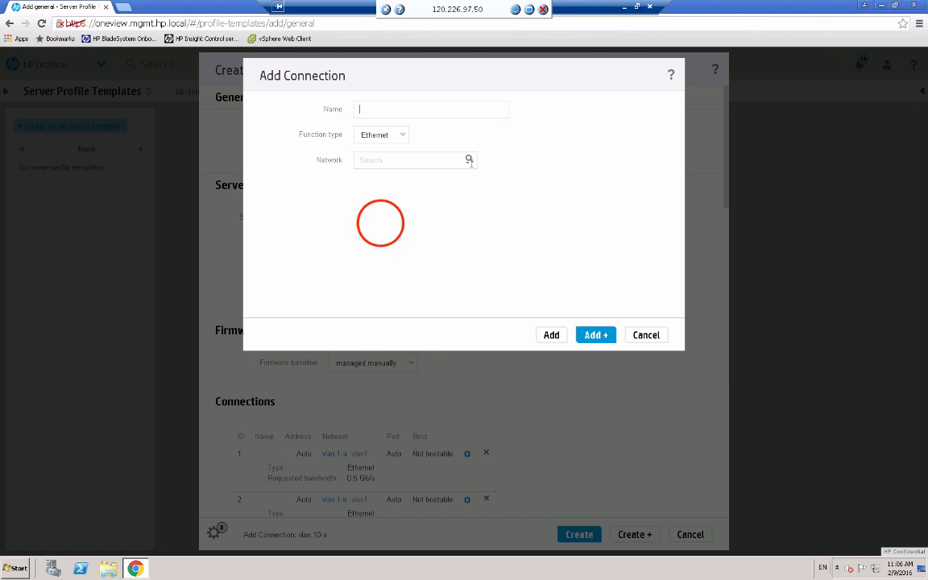
pyautogui.click(469, 160)
pyautogui.click(380, 223)
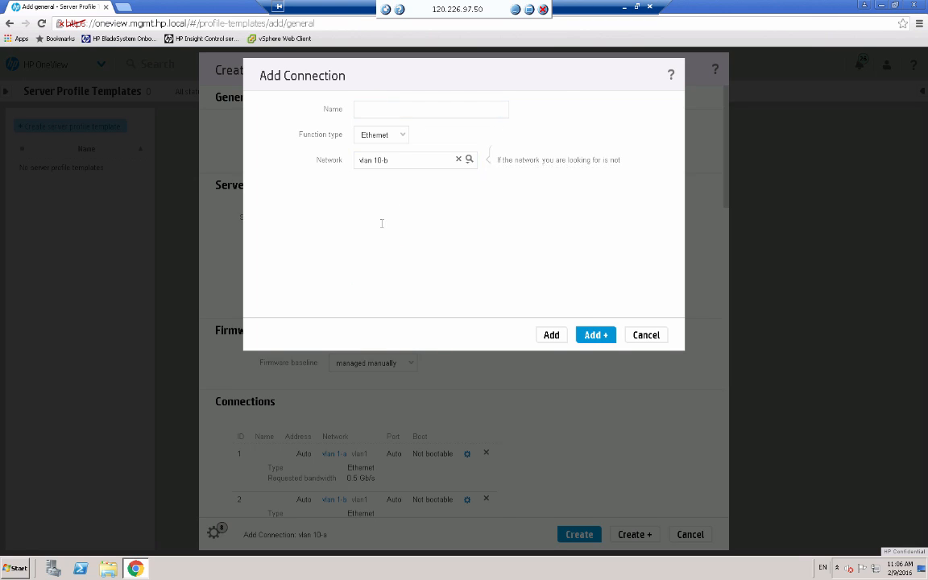
pyautogui.click(596, 334)
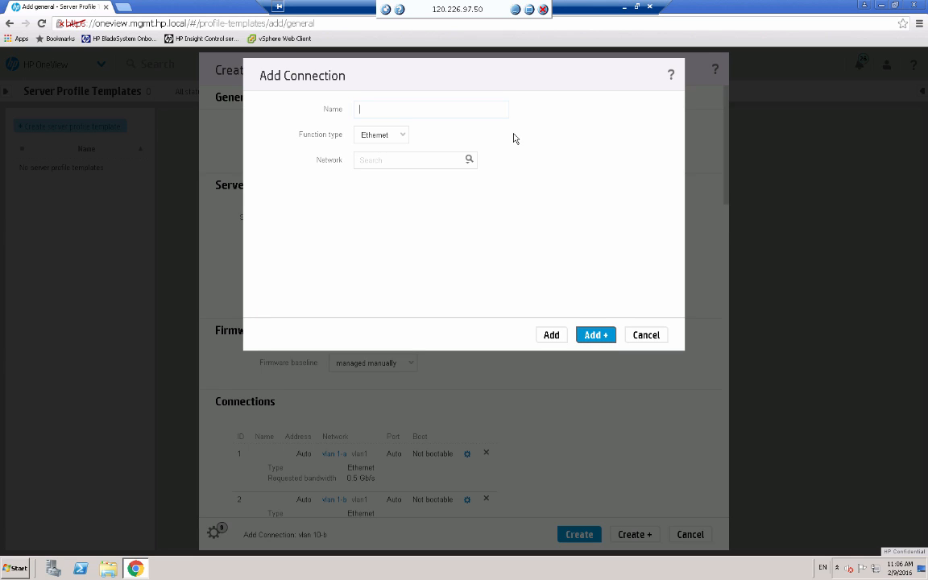
# Add Ethernet connections for the network sets vlan set-a and vlan set-b, and finish adding connections.
pyautogui.click(468, 162)
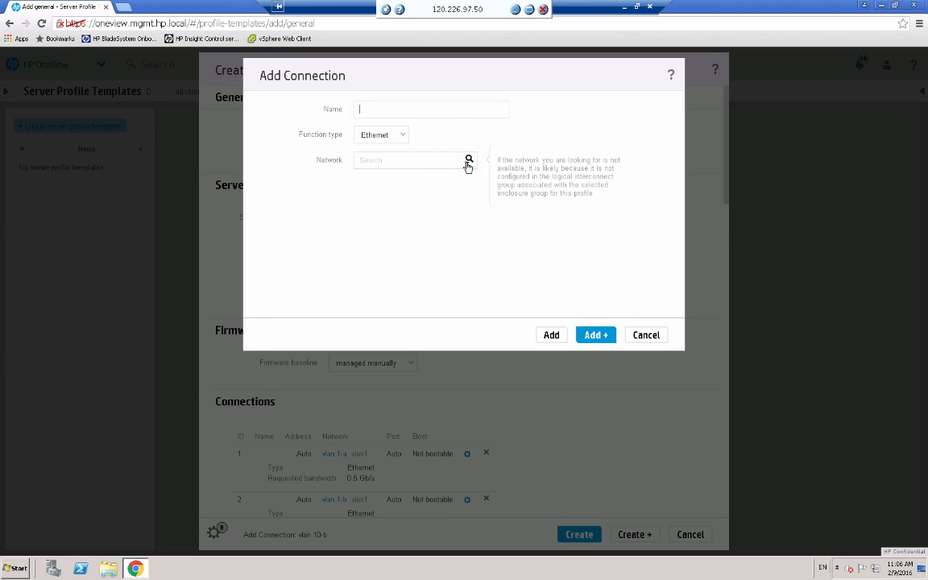
pyautogui.click(467, 161)
pyautogui.scroll(-3, 434, 234)
pyautogui.click(380, 256)
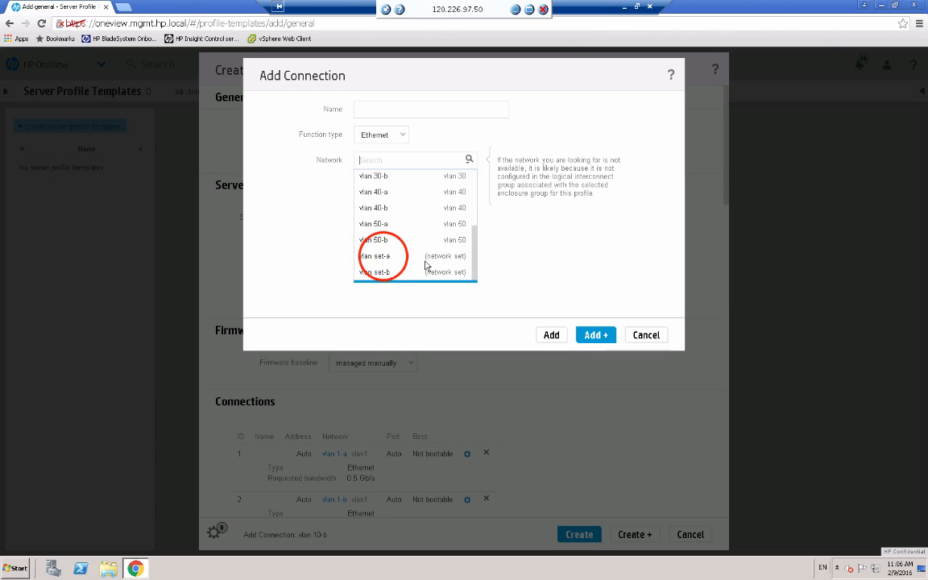
pyautogui.click(596, 334)
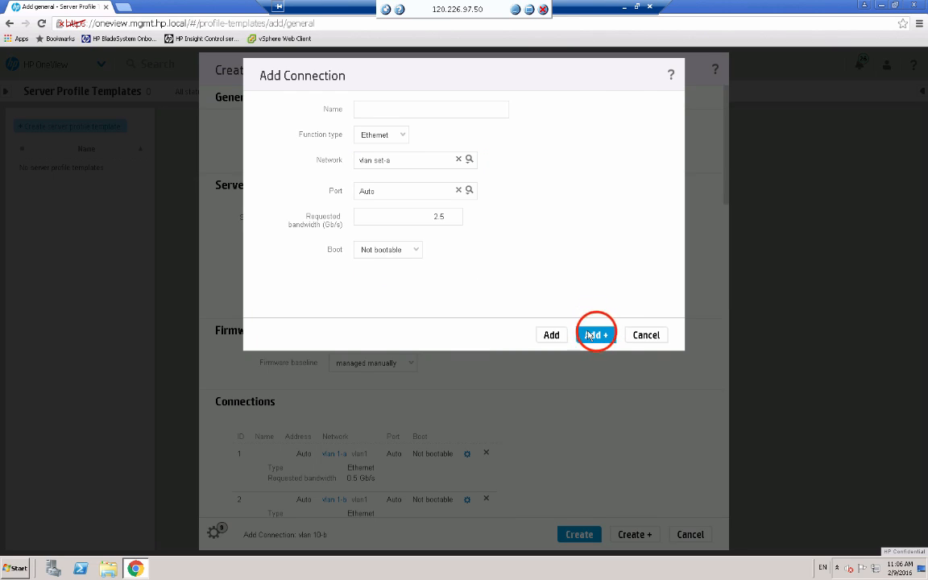
pyautogui.click(467, 161)
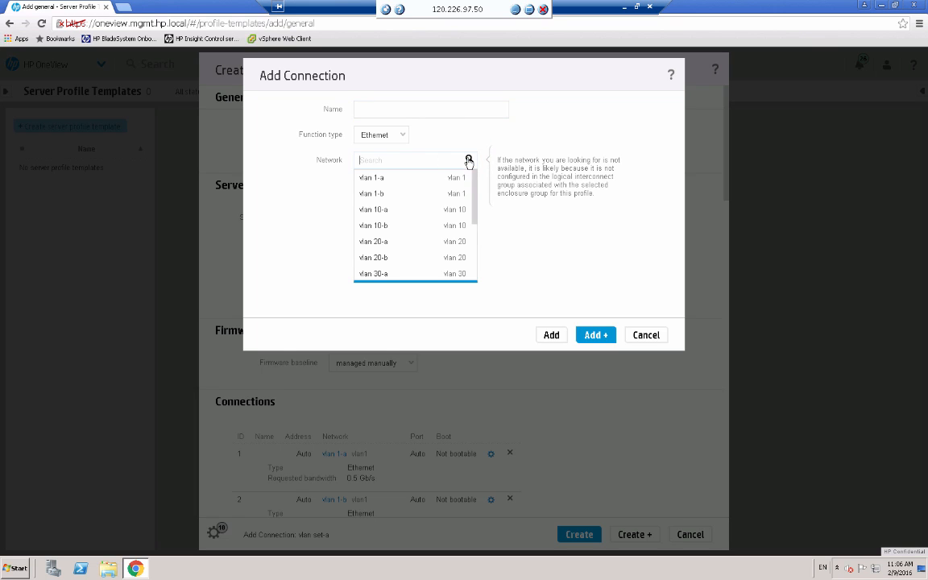
pyautogui.click(474, 216)
pyautogui.scroll(-3, 473, 266)
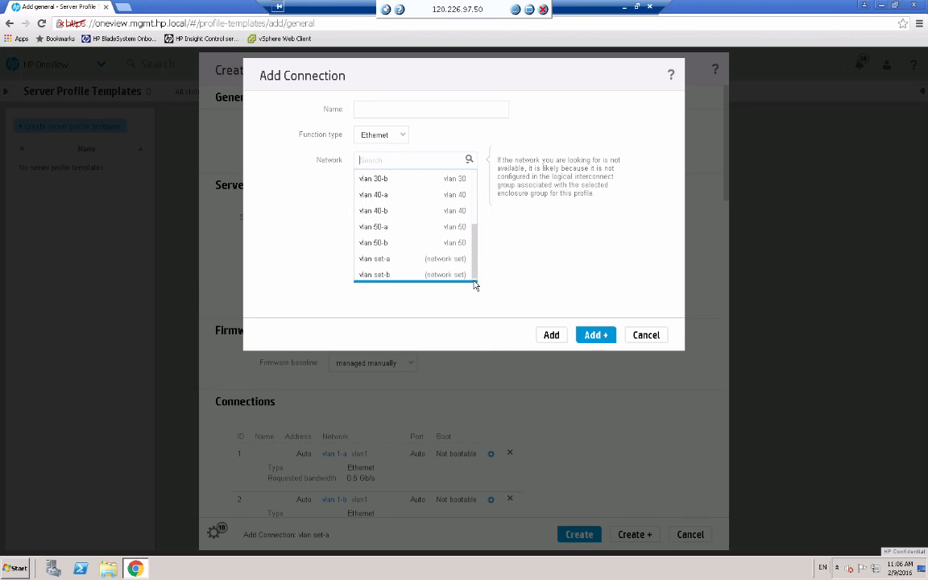
pyautogui.click(384, 268)
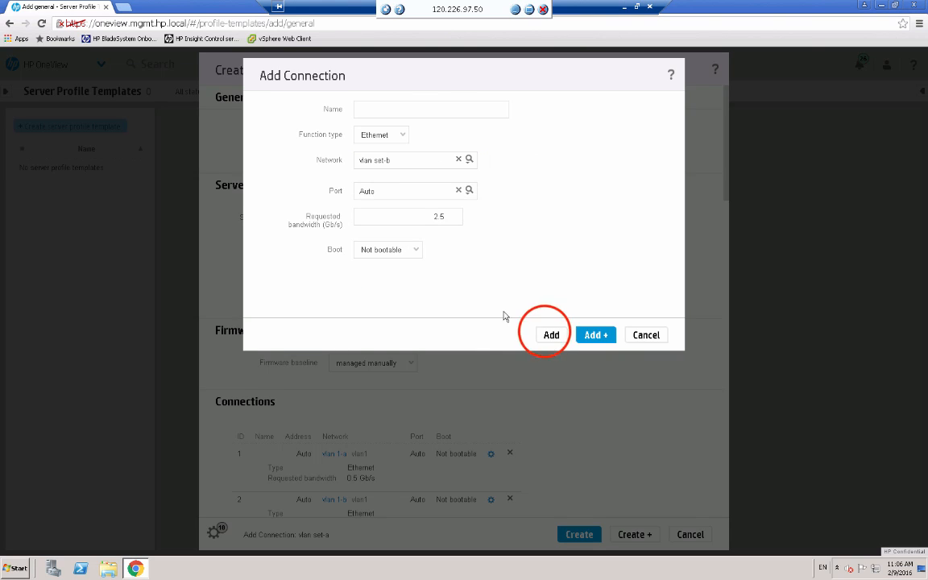
pyautogui.click(550, 334)
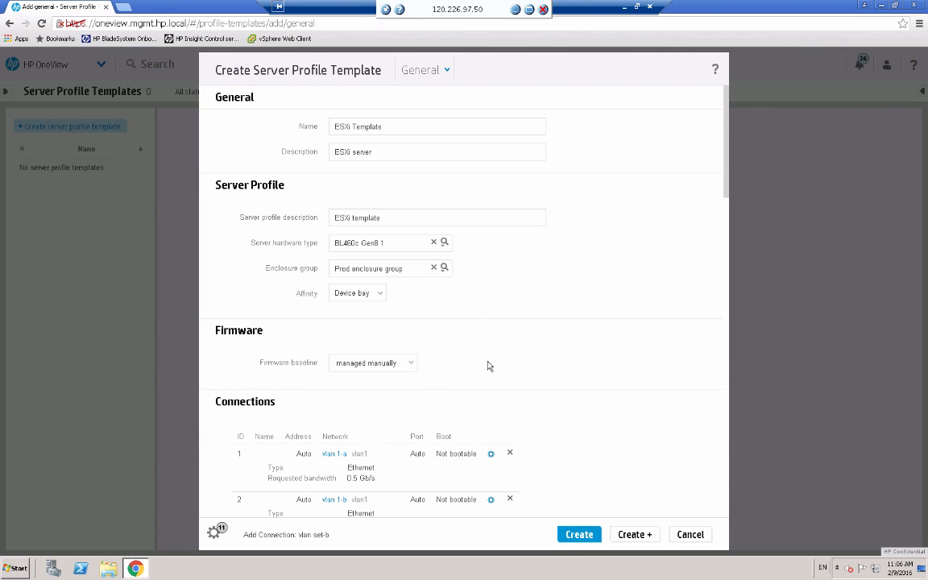
# Review the template's connection list along with its local storage, SAN storage and boot order settings.
pyautogui.scroll(-2, 564, 270)
pyautogui.scroll(-3, 711, 213)
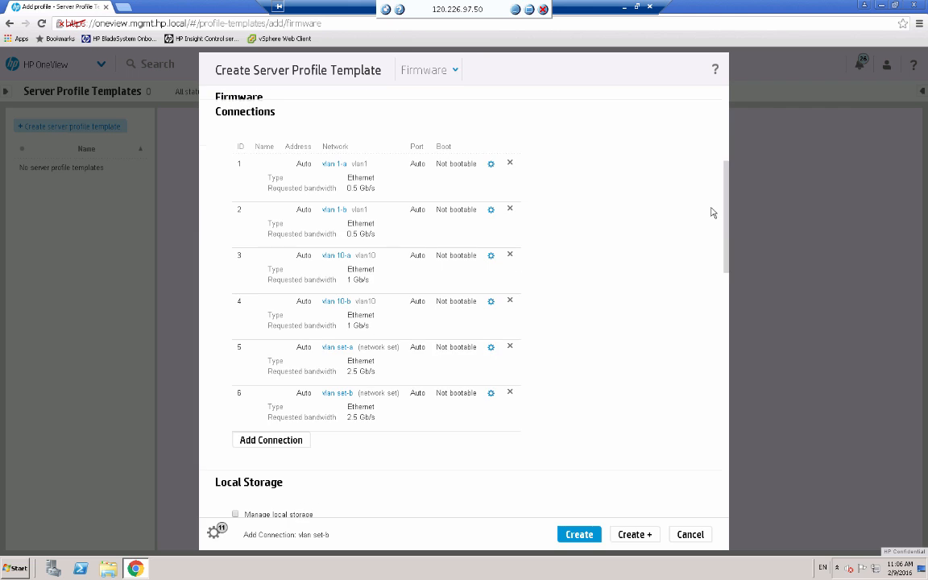
pyautogui.scroll(5, 712, 212)
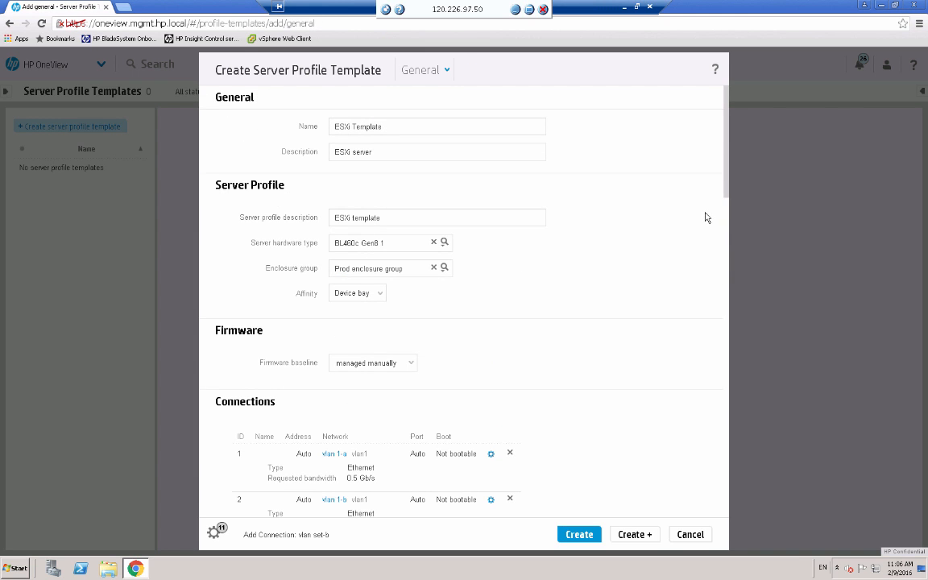
pyautogui.scroll(-8, 706, 217)
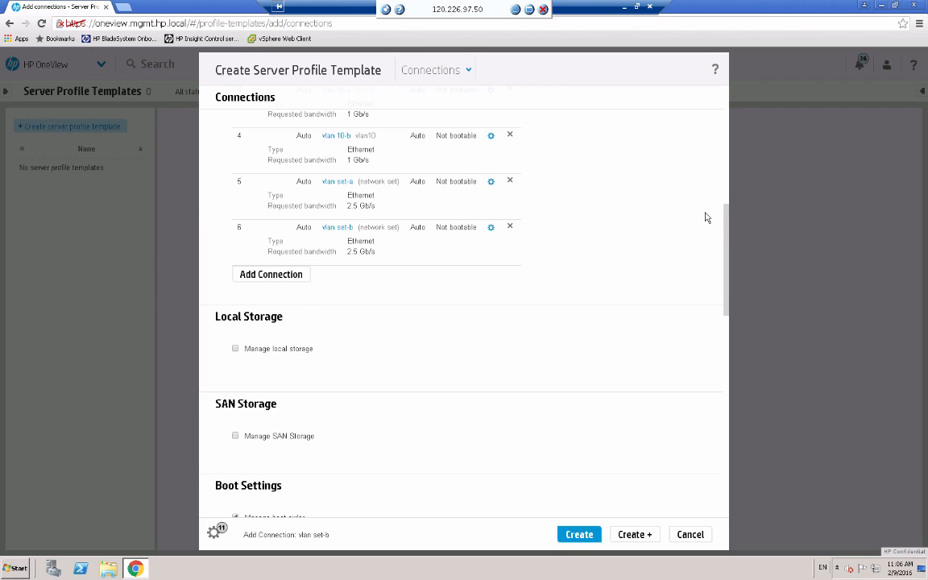
pyautogui.scroll(-4, 705, 217)
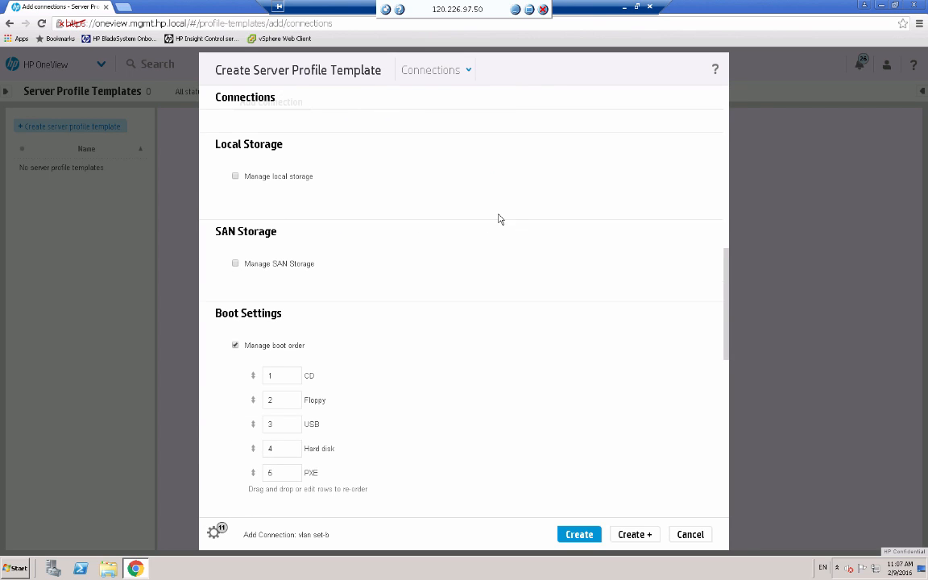
pyautogui.scroll(3, 497, 219)
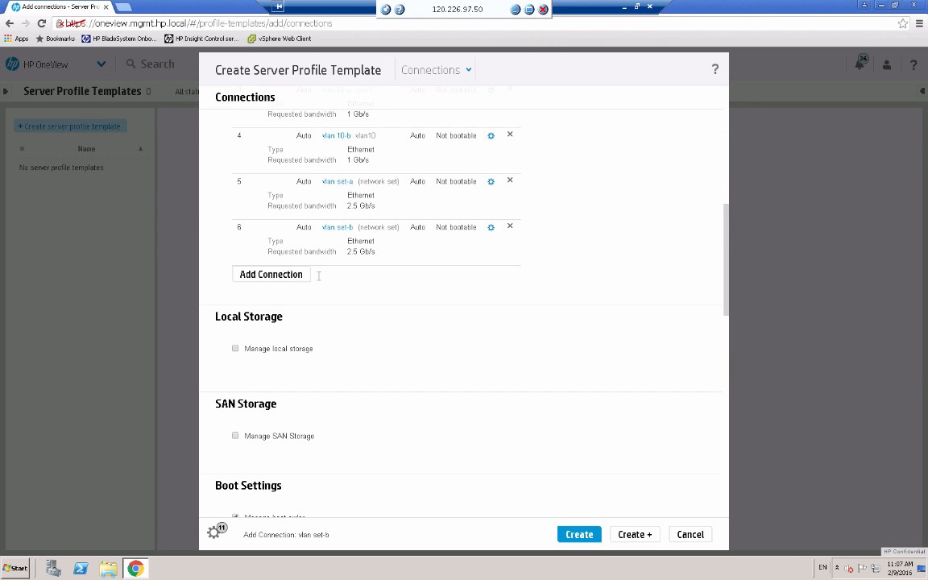
# Add a Fibre Channel connection to the template for the network FCoE direct-a and continue adding connections.
pyautogui.click(266, 276)
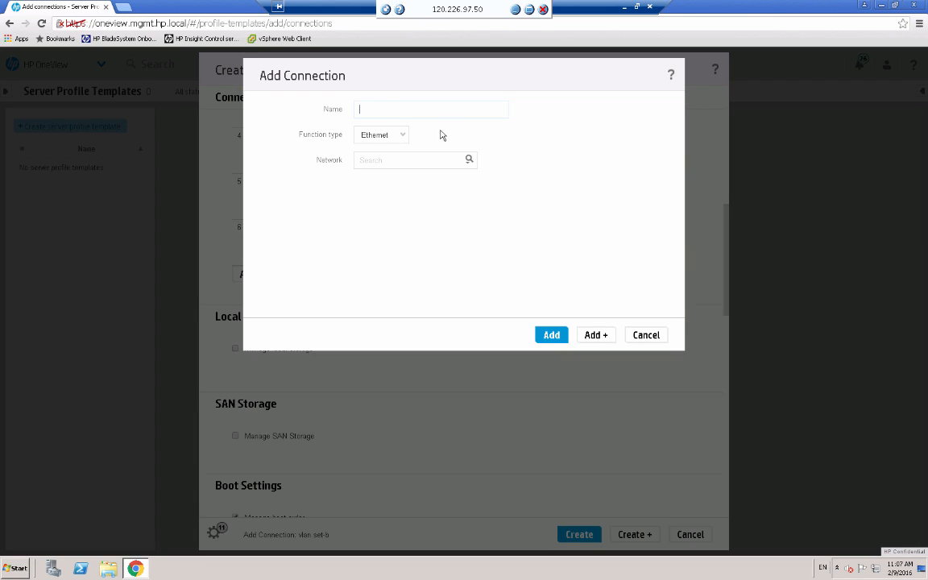
pyautogui.click(402, 135)
pyautogui.click(391, 167)
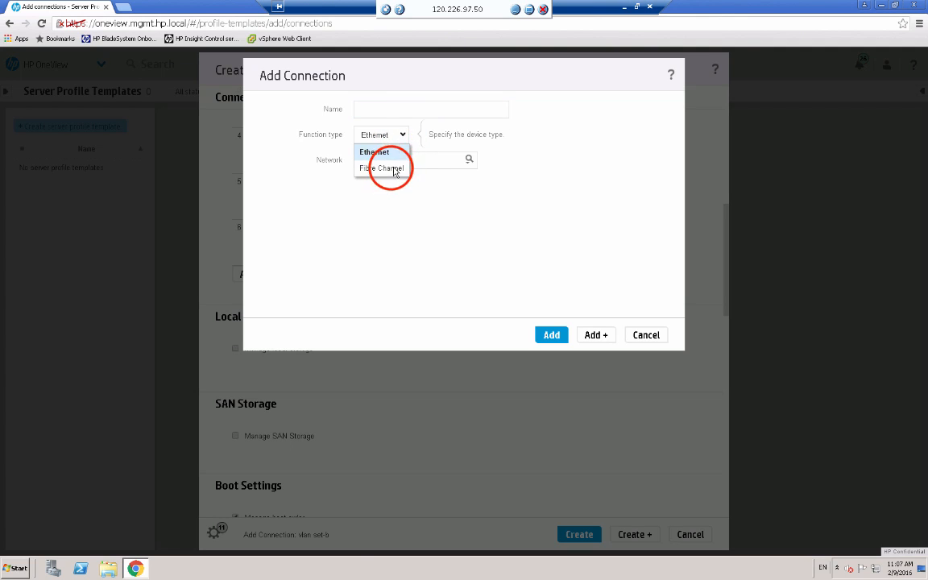
pyautogui.click(468, 160)
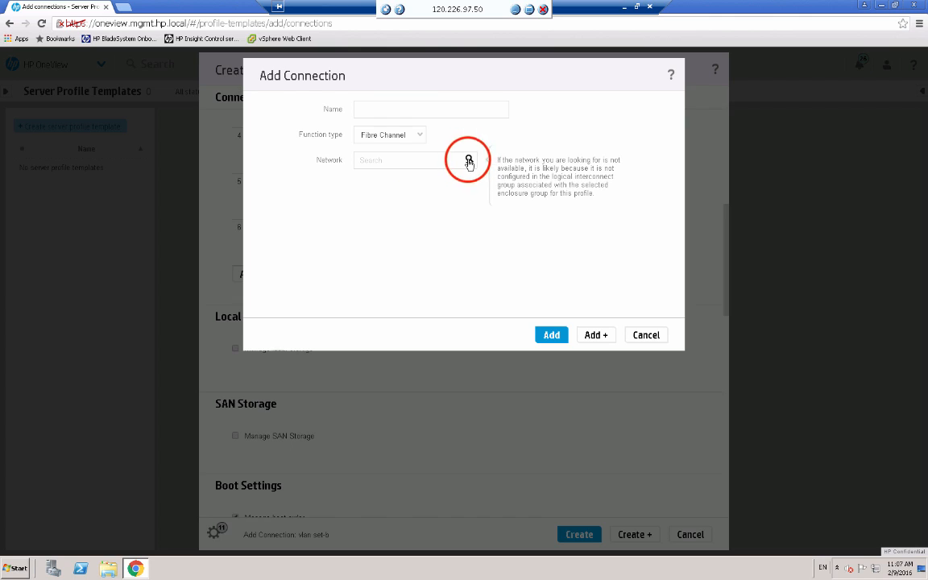
pyautogui.click(389, 180)
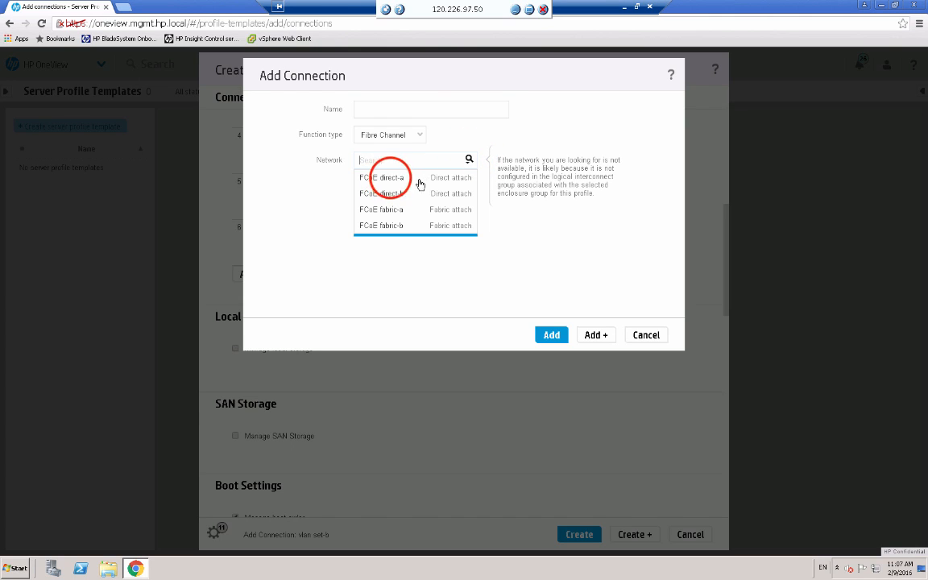
pyautogui.click(596, 335)
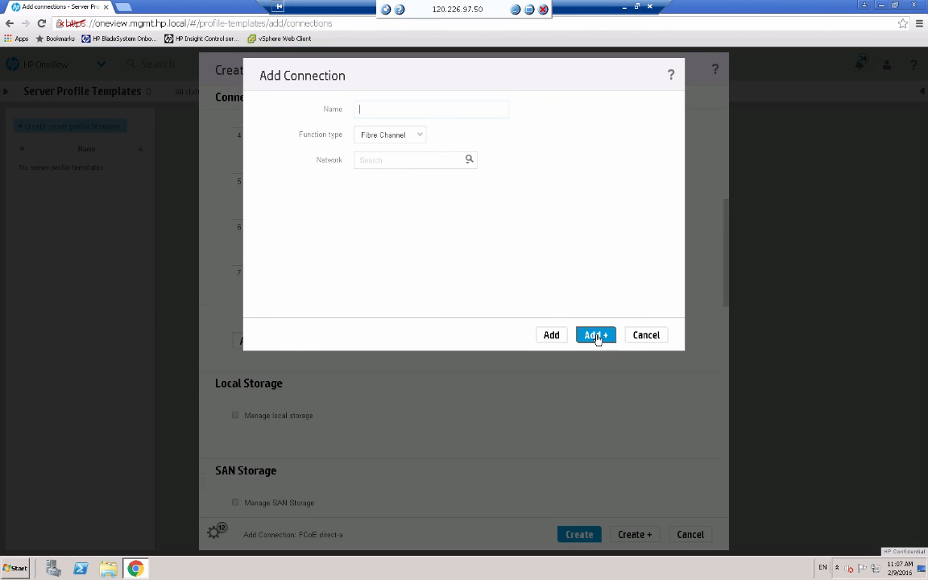
# Add a second Fibre Channel connection for the network FCoE direct-b and finish adding connections.
pyautogui.click(468, 160)
pyautogui.click(469, 160)
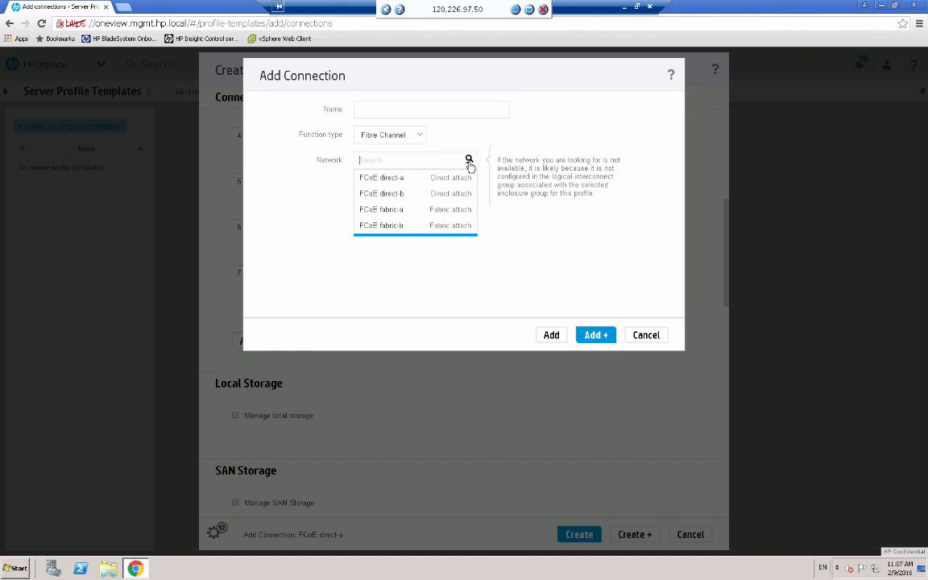
pyautogui.click(383, 193)
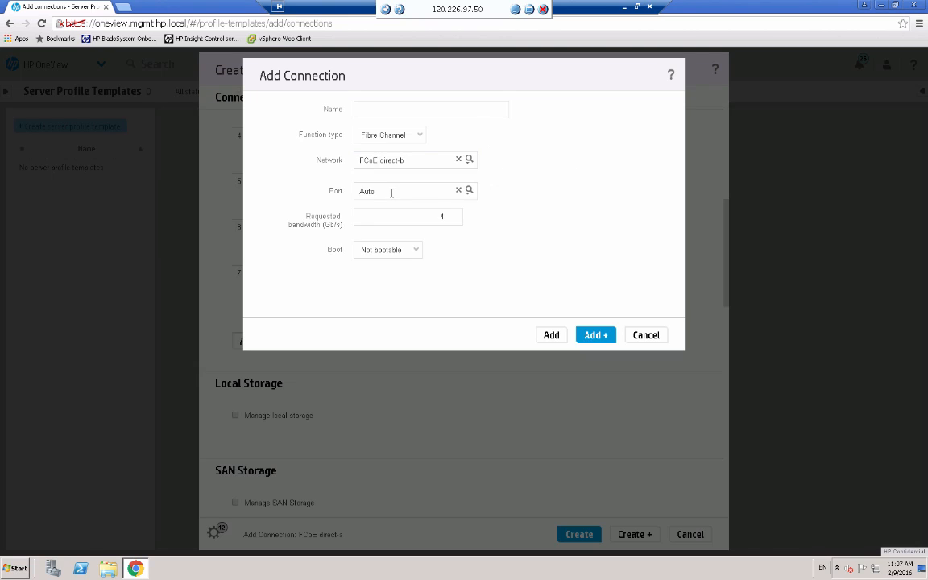
pyautogui.click(550, 335)
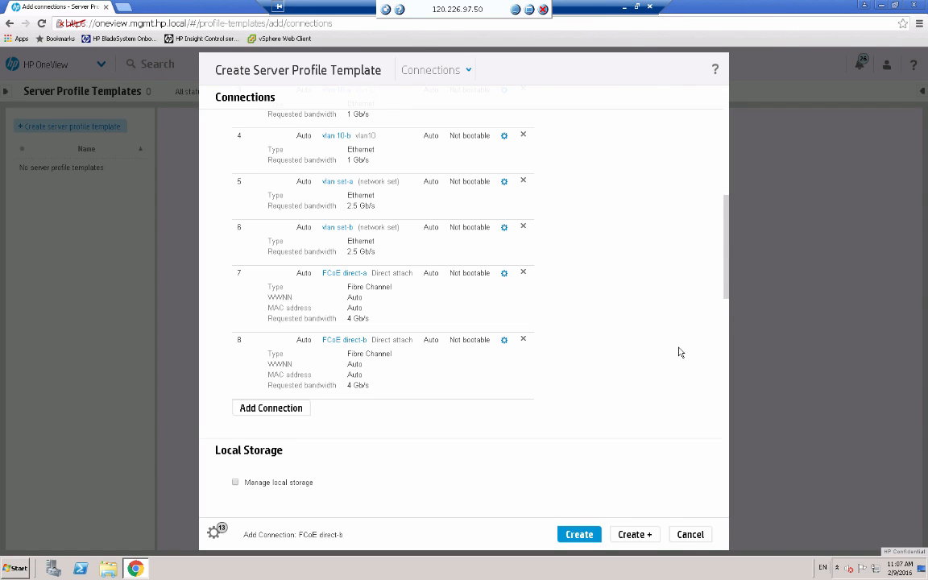
# Enable management of local storage and of the integrated controller, and dismiss the storage controller notice.
pyautogui.click(236, 481)
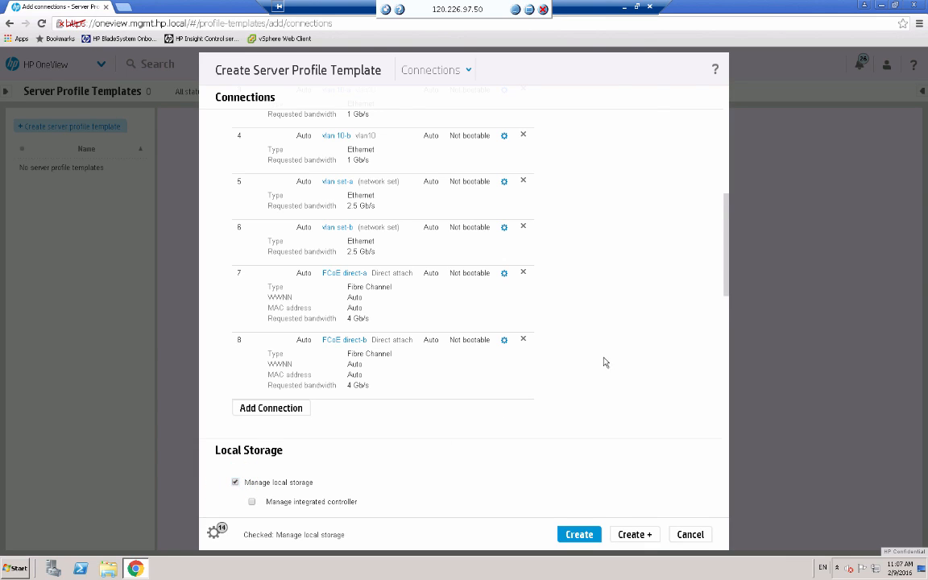
pyautogui.moveTo(723, 258); pyautogui.dragTo(724, 317)
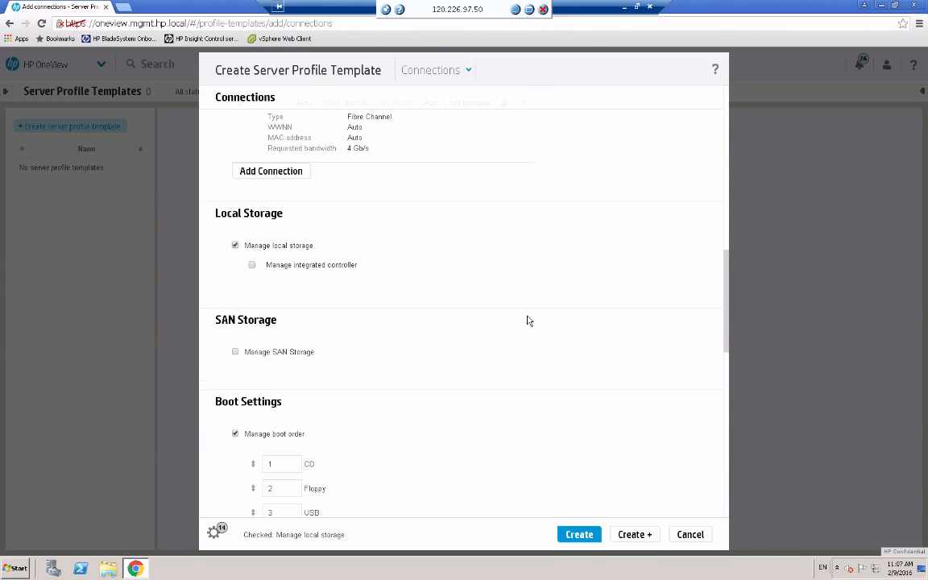
pyautogui.click(253, 265)
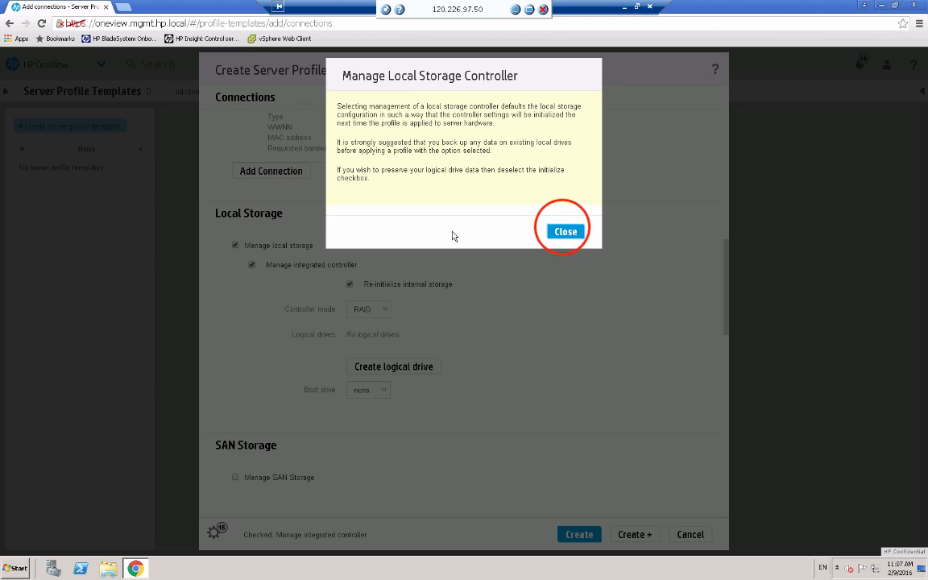
pyautogui.click(564, 232)
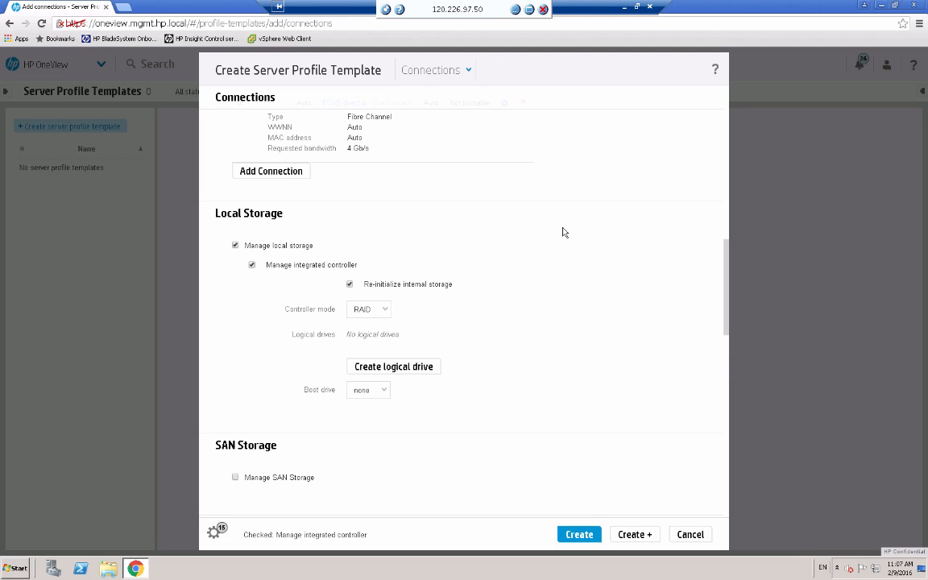
# Create a RAID 1 logical drive named Drive 1 with 2 physical drives and make it the boot drive.
pyautogui.moveTo(577, 313)
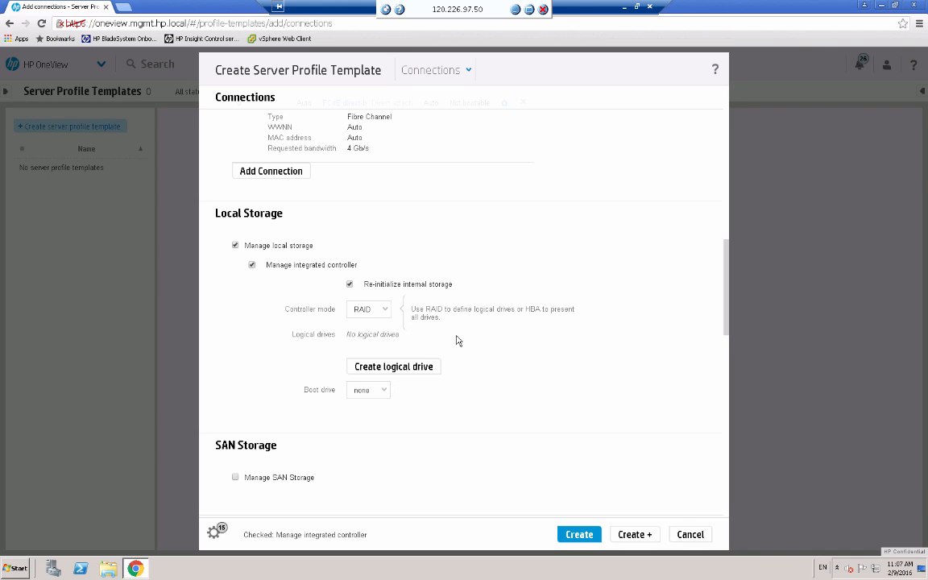
pyautogui.click(389, 368)
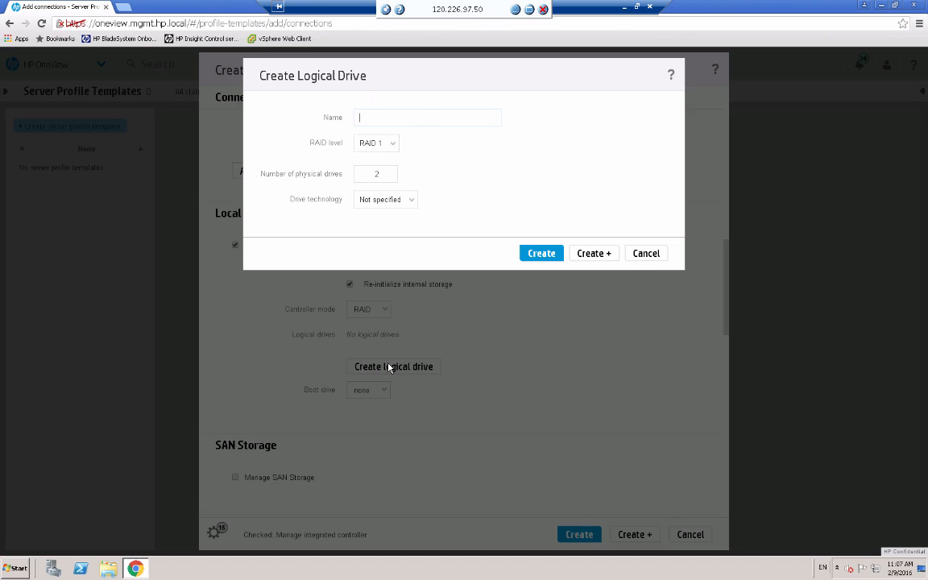
pyautogui.click(390, 116)
pyautogui.click(541, 254)
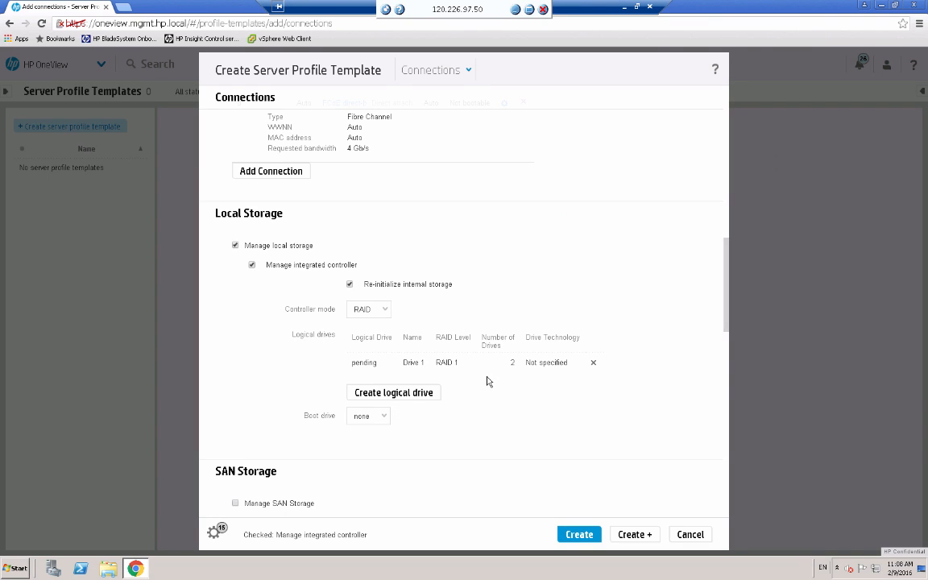
pyautogui.click(384, 417)
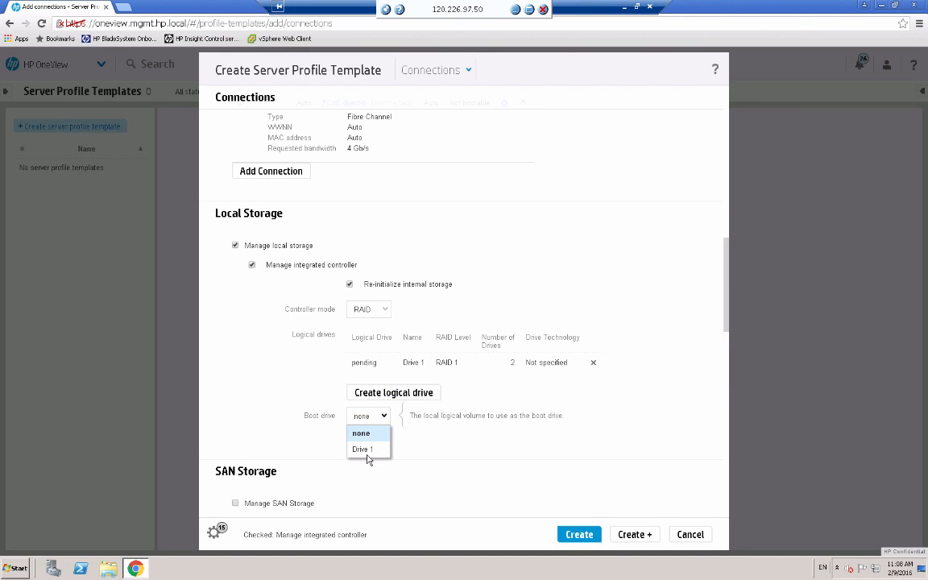
pyautogui.click(364, 451)
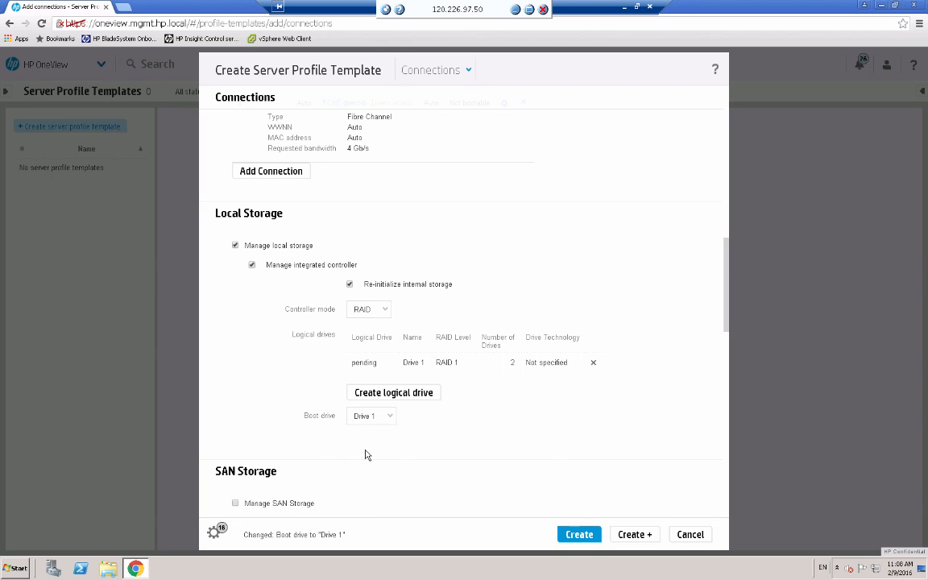
# Move Hard disk to the first place in the template's boot order.
pyautogui.scroll(-3, 472, 304)
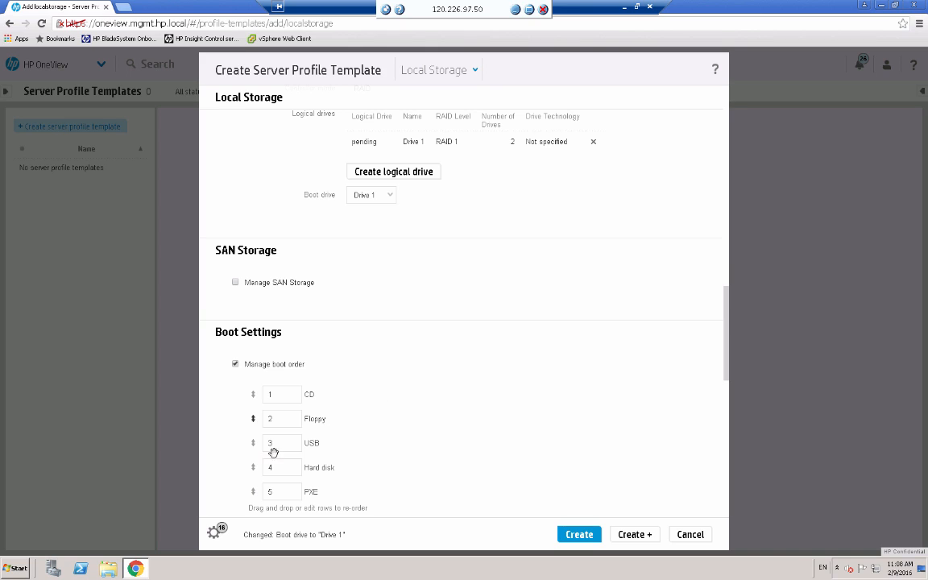
pyautogui.click(252, 469)
pyautogui.moveTo(252, 468); pyautogui.dragTo(256, 383)
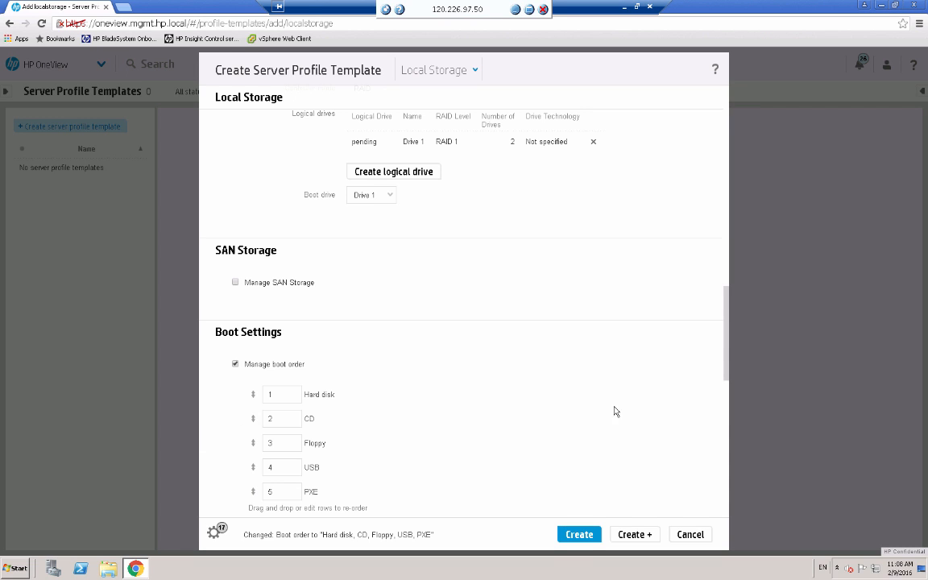
# Enable BIOS management for the template.
pyautogui.click(724, 321)
pyautogui.moveTo(725, 321); pyautogui.dragTo(244, 453)
pyautogui.click(234, 424)
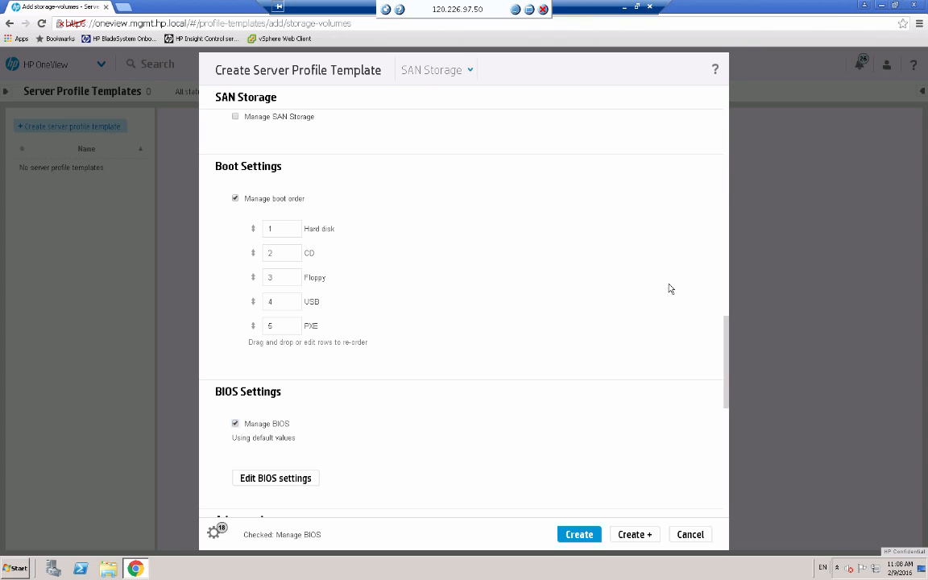
# Edit the template's BIOS settings to set the HP Power Profile to Maximum Performance, and accept the change.
pyautogui.click(273, 478)
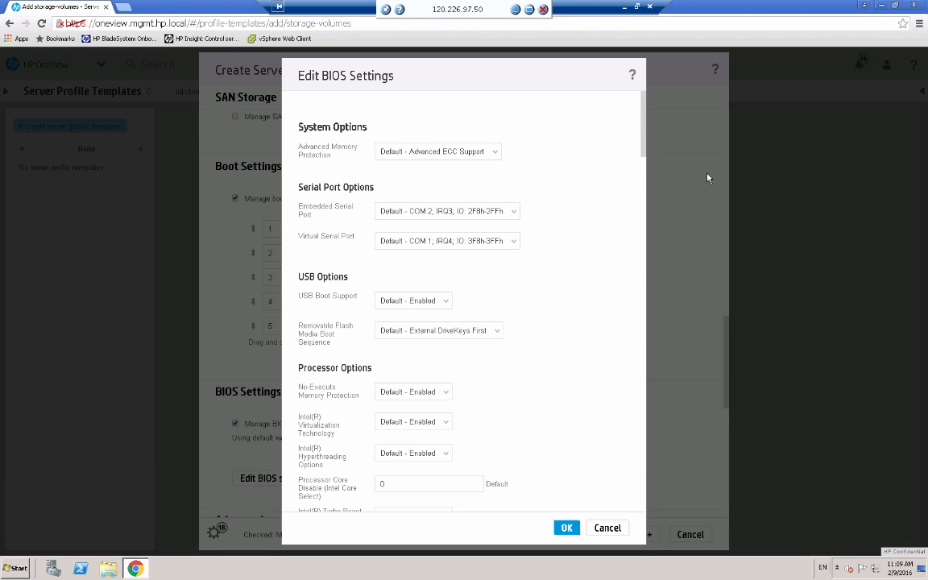
pyautogui.click(649, 143)
pyautogui.moveTo(648, 142); pyautogui.dragTo(638, 355)
pyautogui.scroll(-2, 638, 354)
pyautogui.scroll(-7, 638, 358)
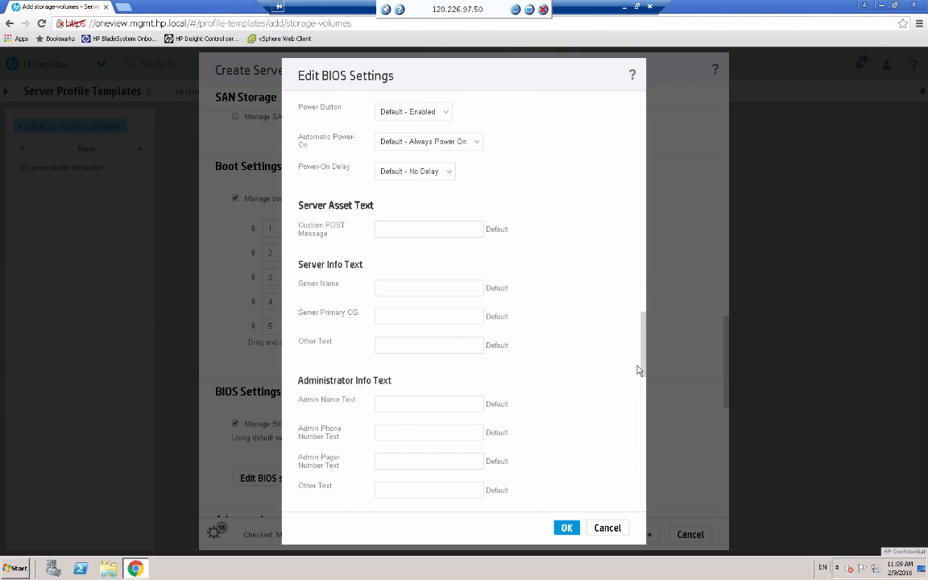
pyautogui.scroll(-6, 636, 411)
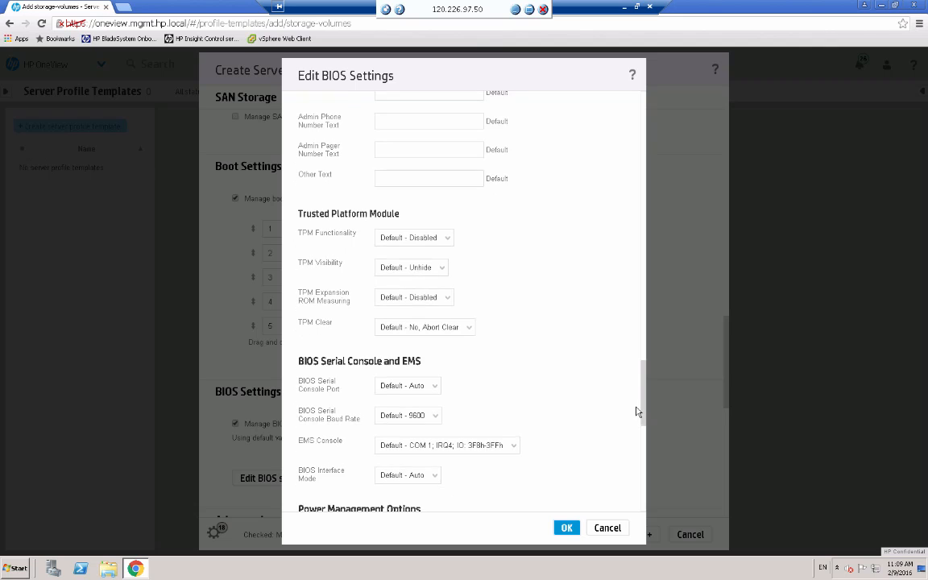
pyautogui.scroll(-2, 636, 443)
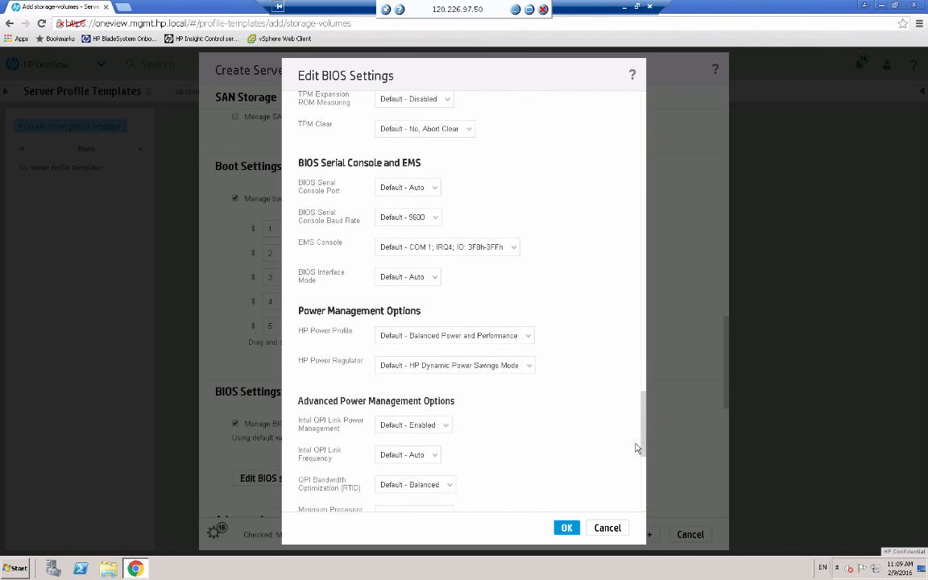
pyautogui.scroll(-1, 636, 450)
pyautogui.click(528, 288)
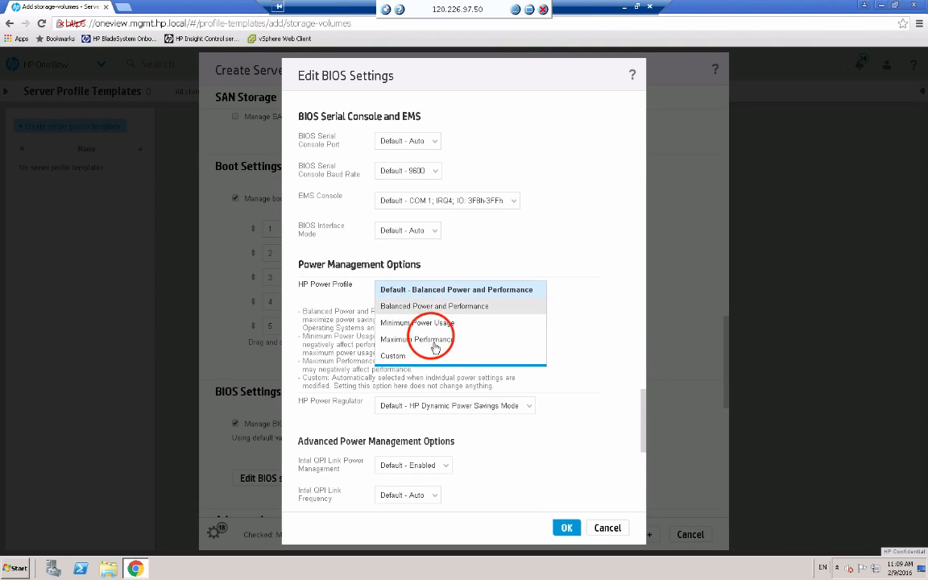
pyautogui.click(407, 339)
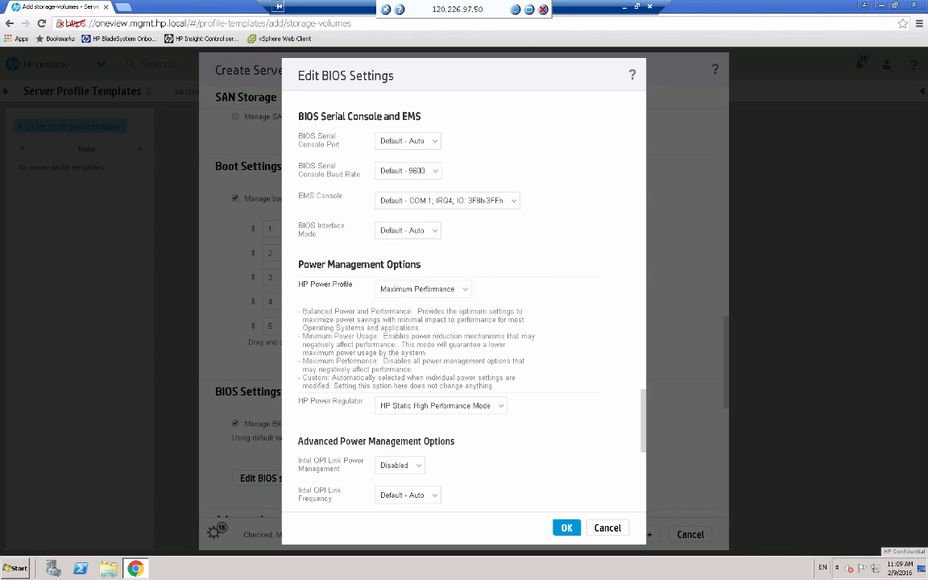
pyautogui.click(566, 527)
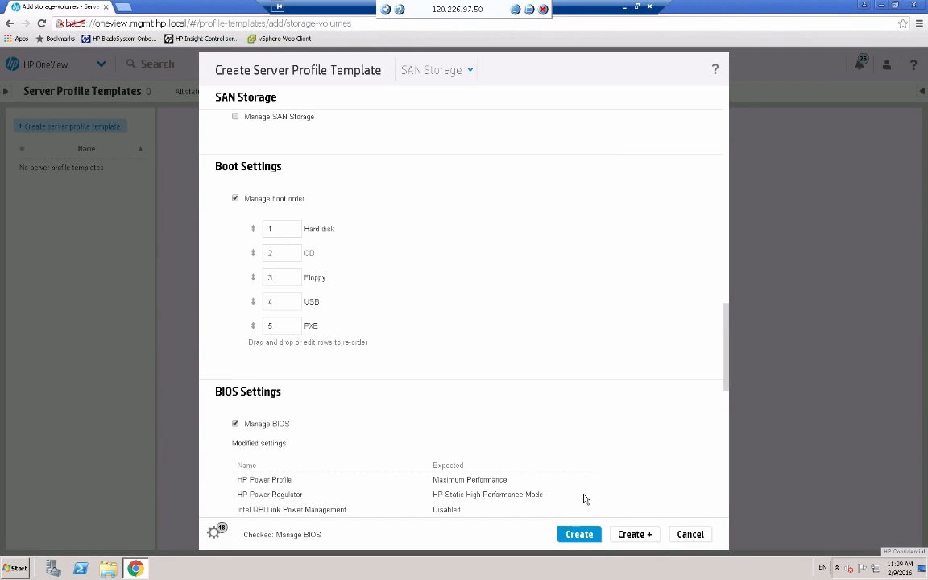
# Review the template's server profile details, firmware baseline, connections and local storage settings.
pyautogui.click(725, 363)
pyautogui.moveTo(727, 298); pyautogui.dragTo(722, 182)
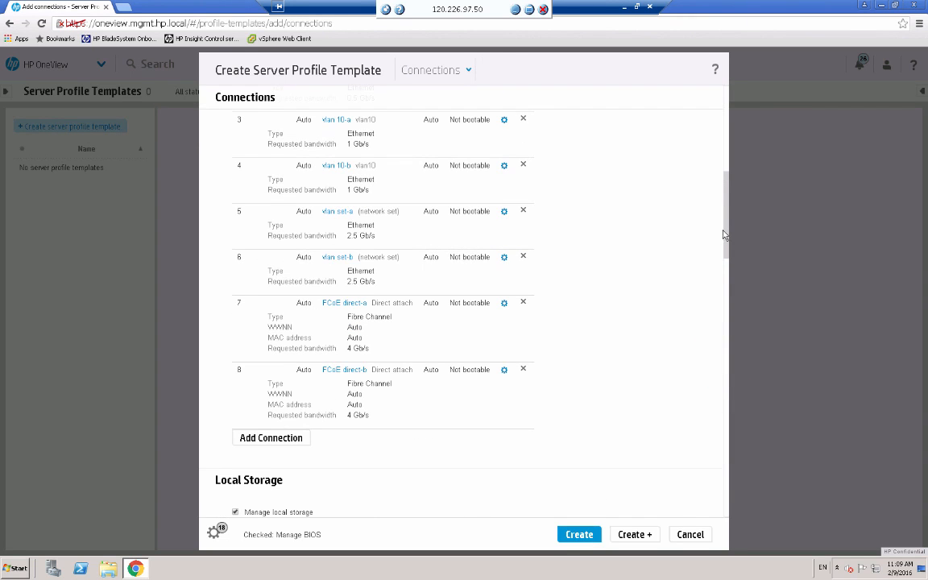
pyautogui.scroll(4, 721, 169)
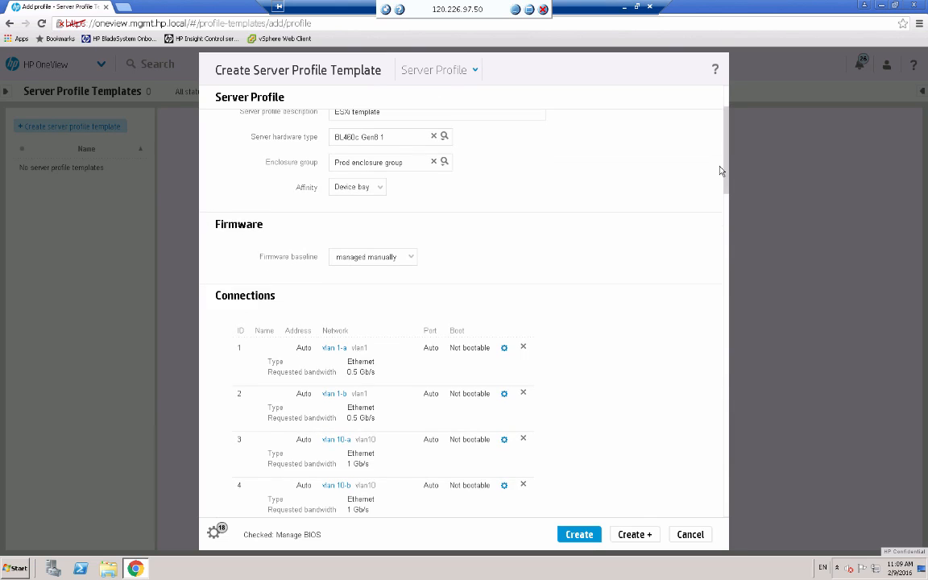
pyautogui.scroll(2, 719, 157)
pyautogui.scroll(-4, 716, 189)
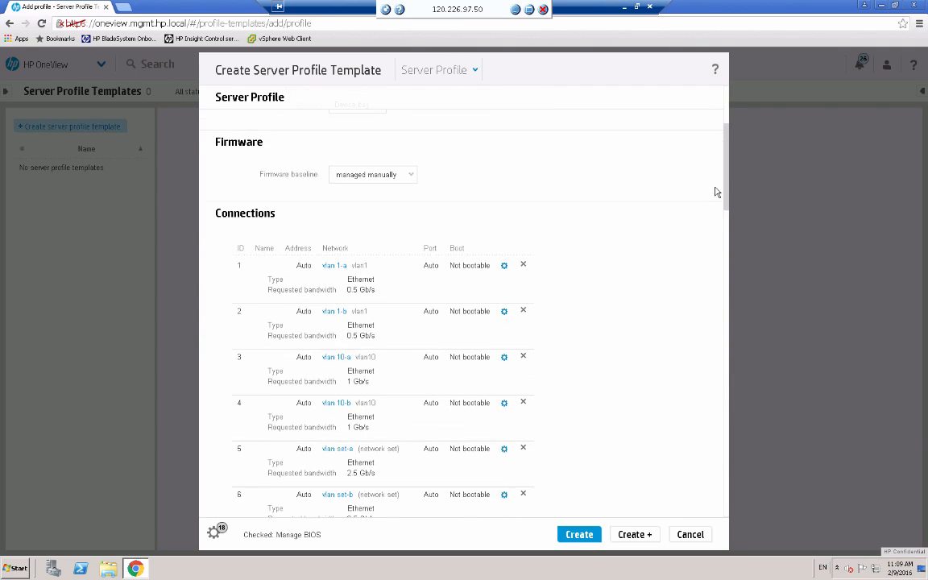
pyautogui.scroll(-5, 712, 215)
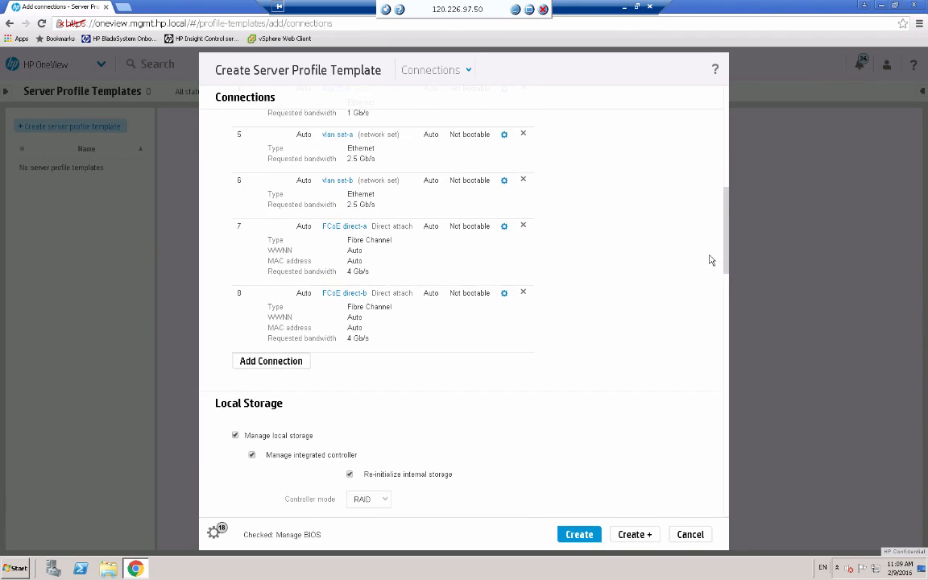
pyautogui.scroll(-1, 711, 262)
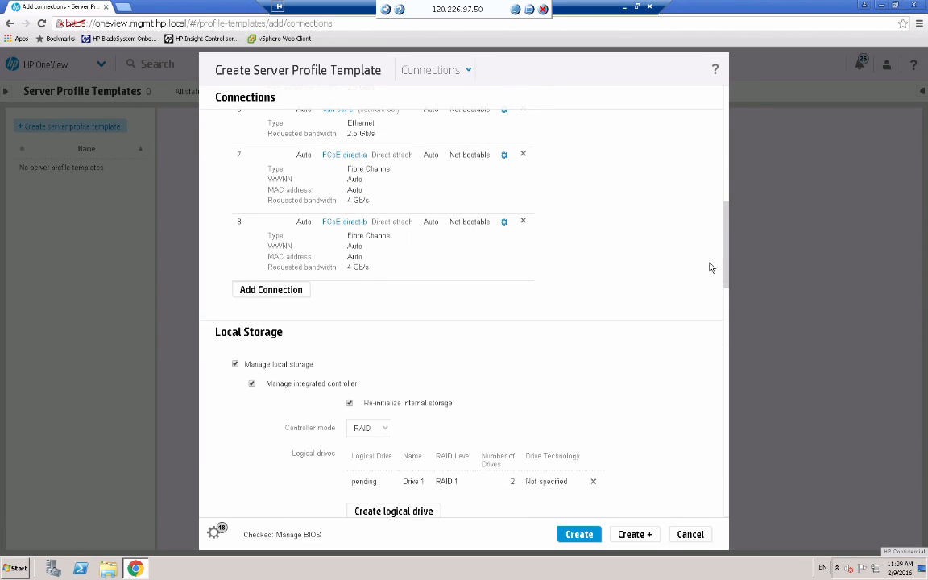
pyautogui.scroll(-2, 708, 270)
# Create the ESXi Template and start a new server profile from it named Prod ESXi Server.
pyautogui.click(577, 533)
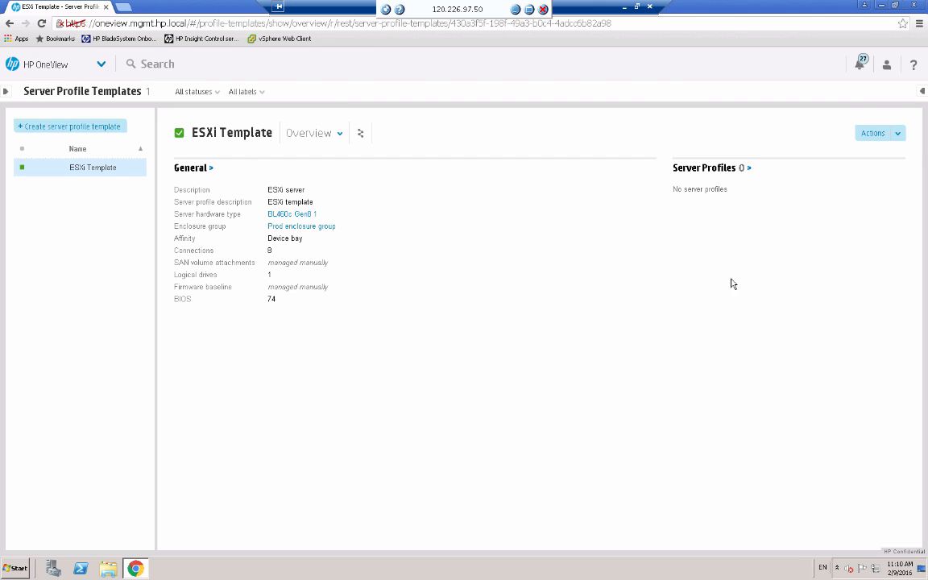
pyautogui.click(900, 134)
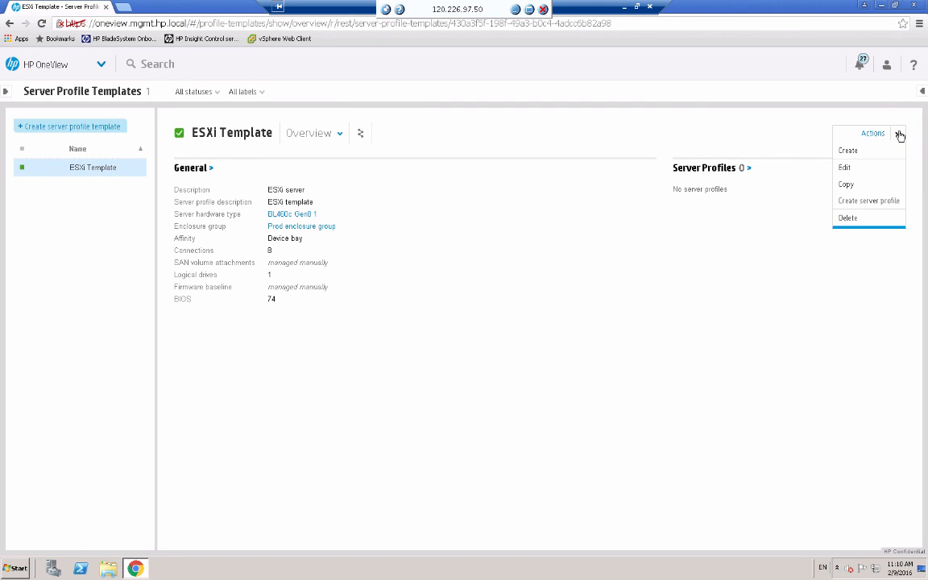
pyautogui.click(884, 200)
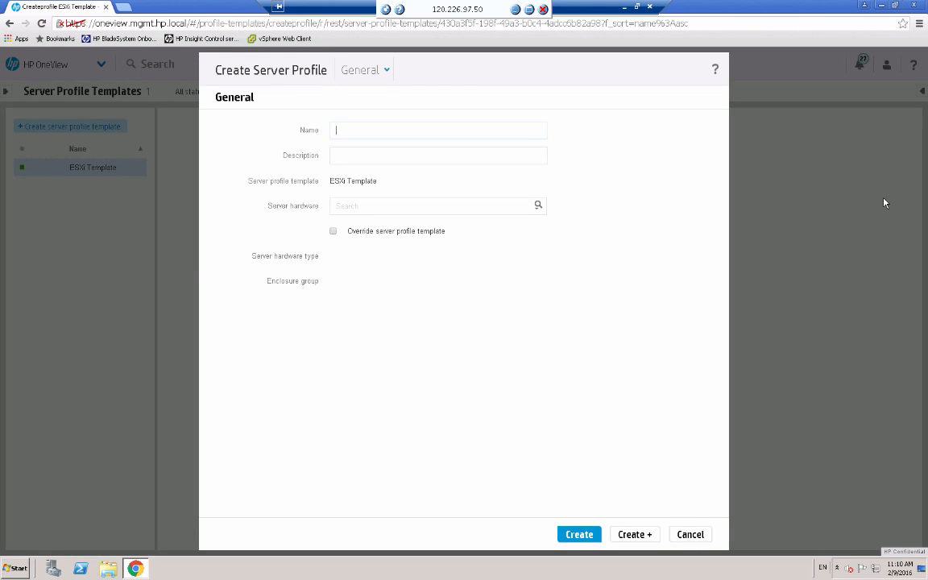
pyautogui.click(380, 202)
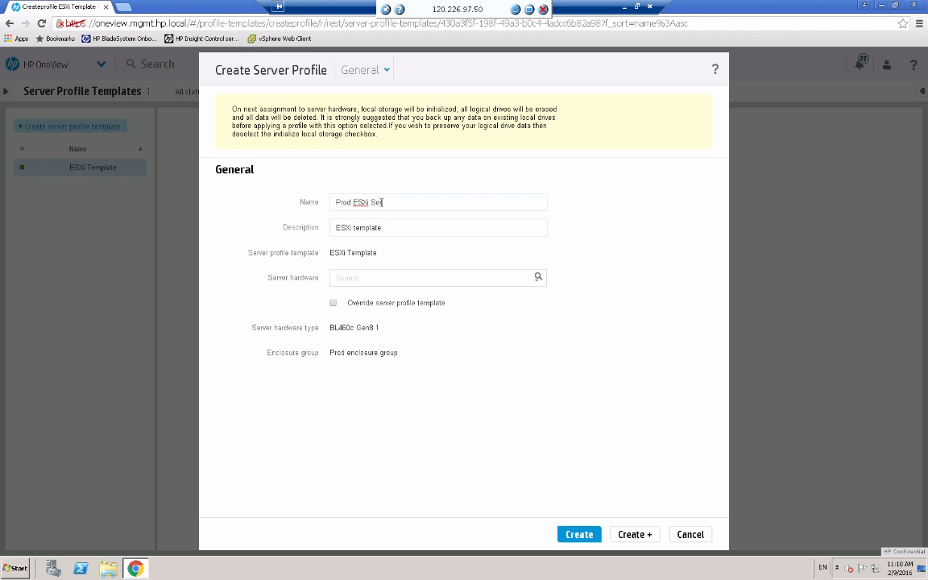
pyautogui.write('rver')
# Assign the server hardware Encl1, bay 8 to the profile and create it.
pyautogui.click(348, 279)
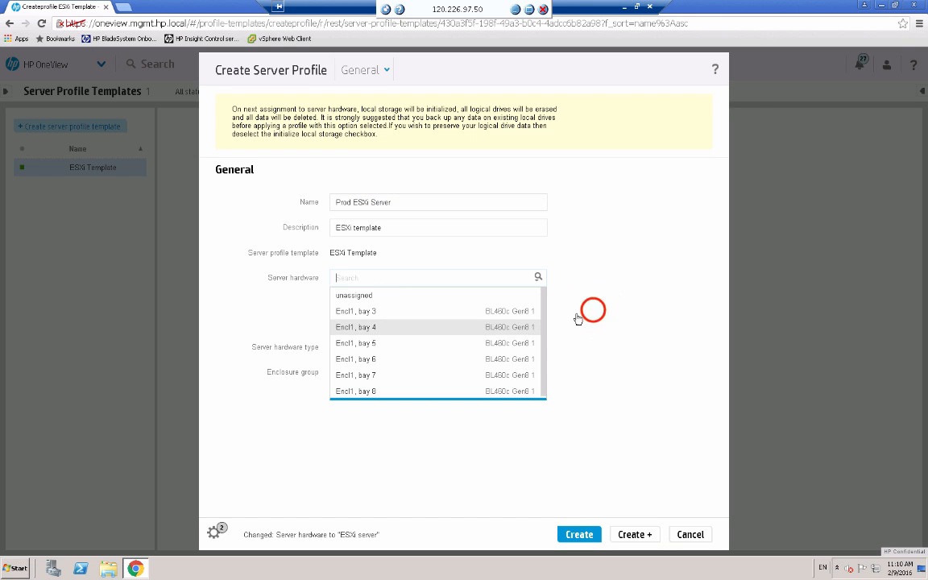
pyautogui.click(594, 315)
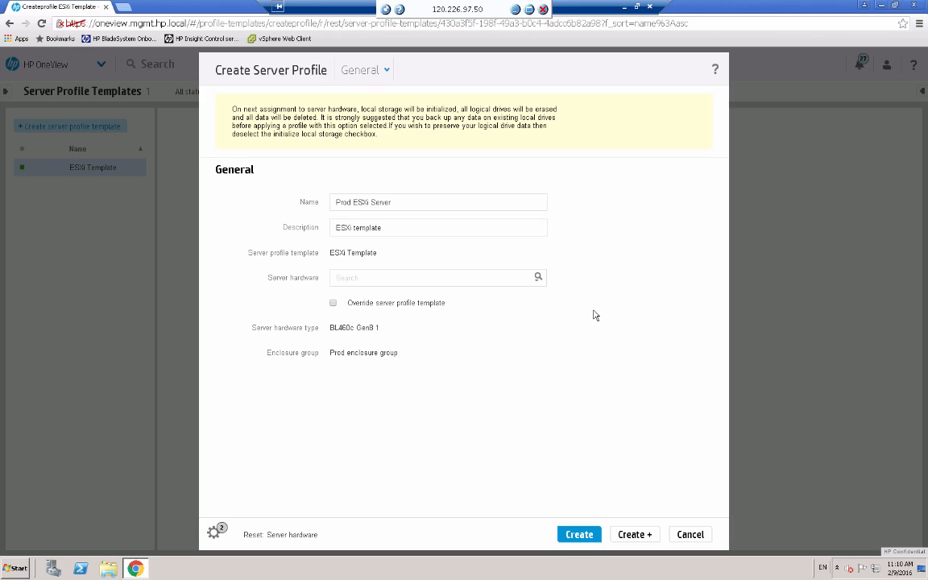
pyautogui.click(537, 278)
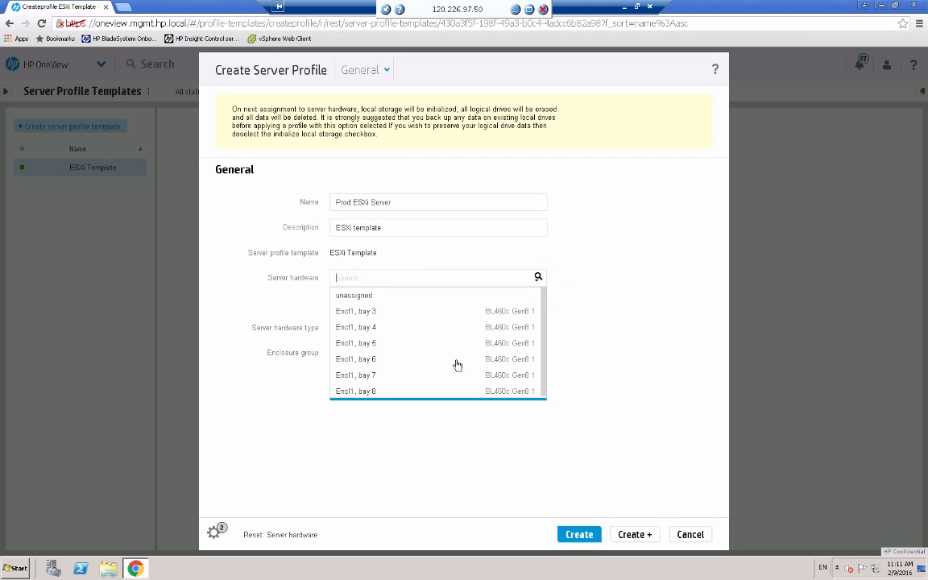
pyautogui.click(369, 392)
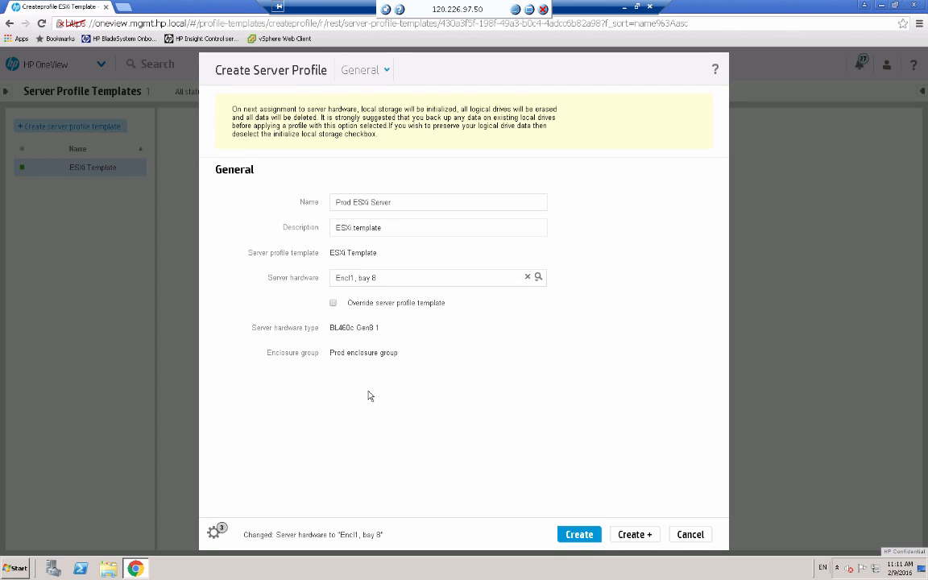
pyautogui.click(579, 534)
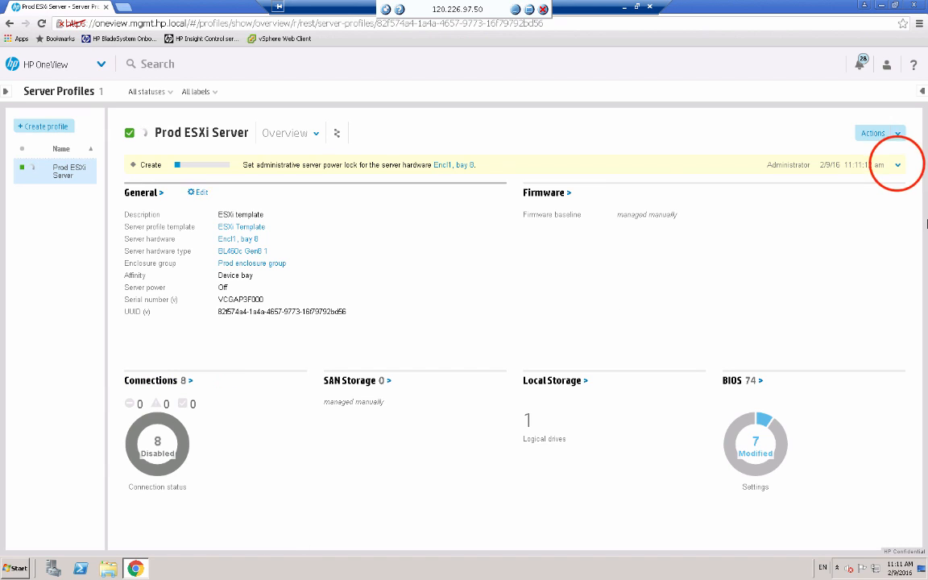
# Check the creation task of Prod ESXi Server, and review the profile's connections and local storage.
pyautogui.click(898, 166)
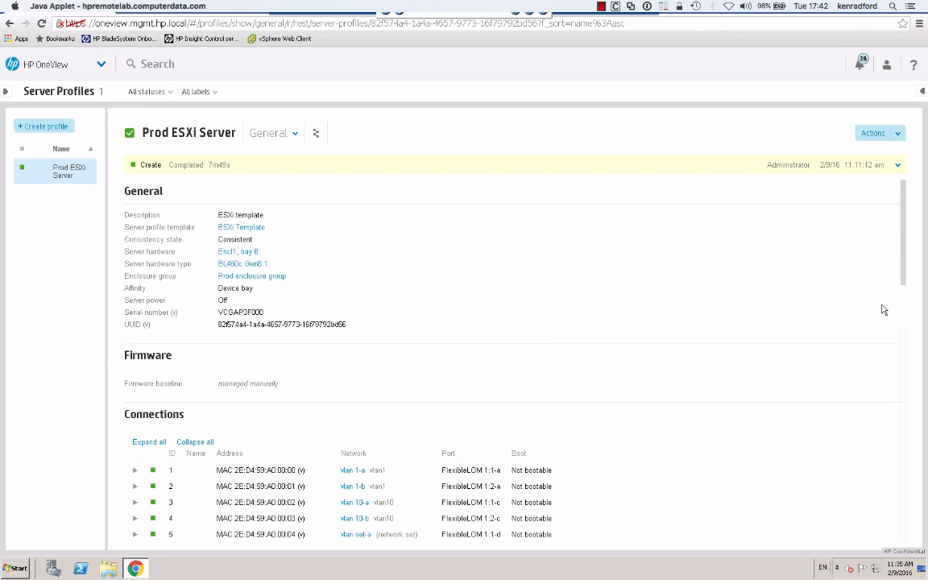
pyautogui.click(900, 272)
pyautogui.moveTo(902, 259); pyautogui.dragTo(900, 312)
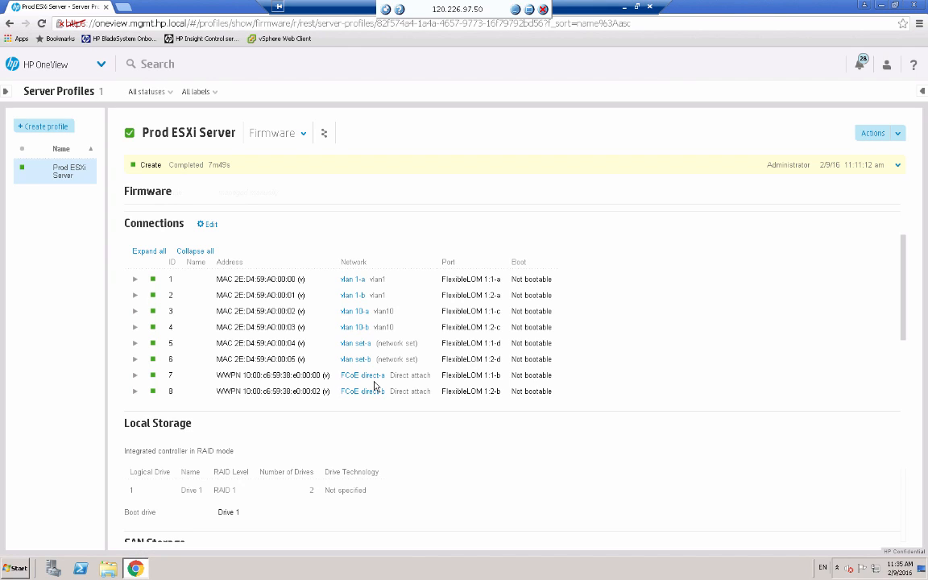
# Add the network vlan 50-a to the network set vlan set-a and save the set.
pyautogui.click(100, 64)
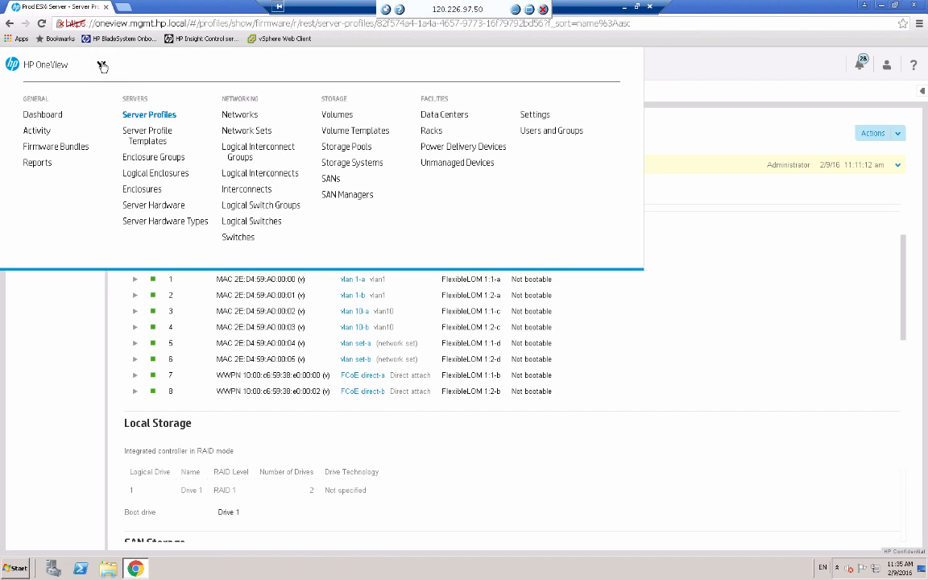
pyautogui.click(246, 130)
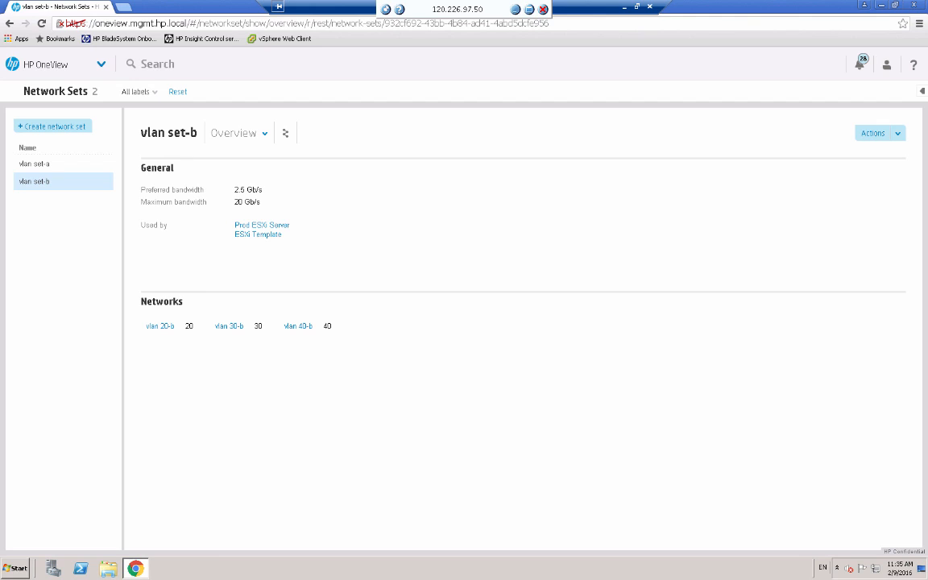
pyautogui.click(52, 167)
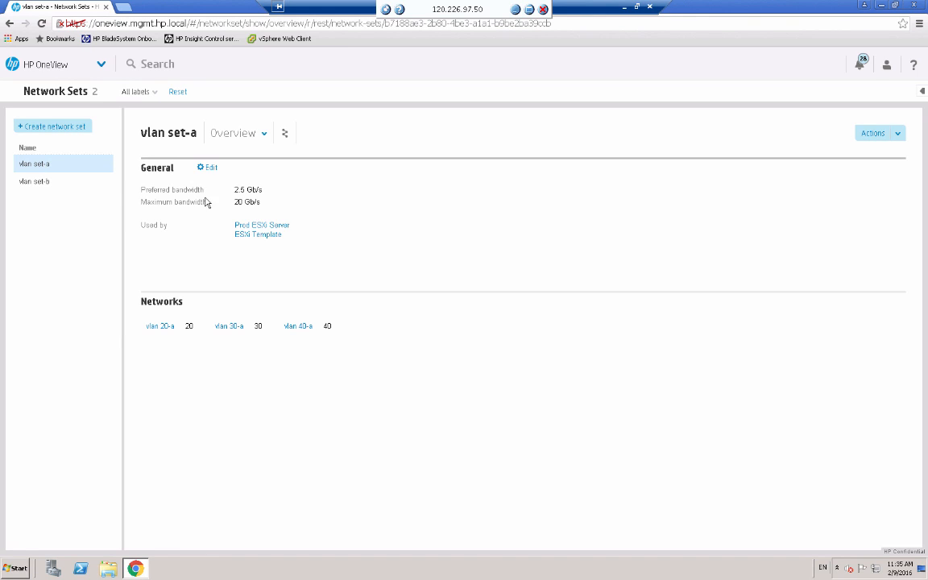
pyautogui.click(206, 168)
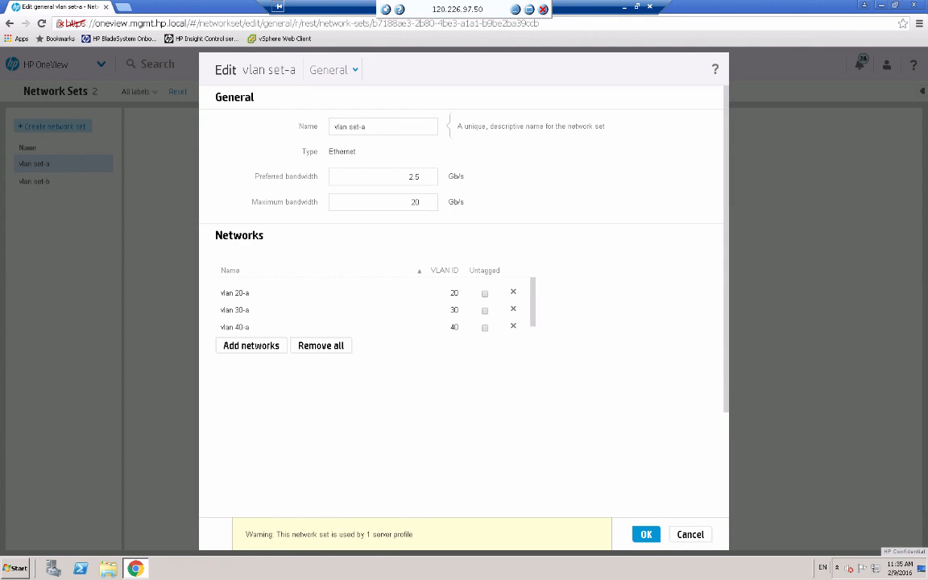
pyautogui.click(252, 345)
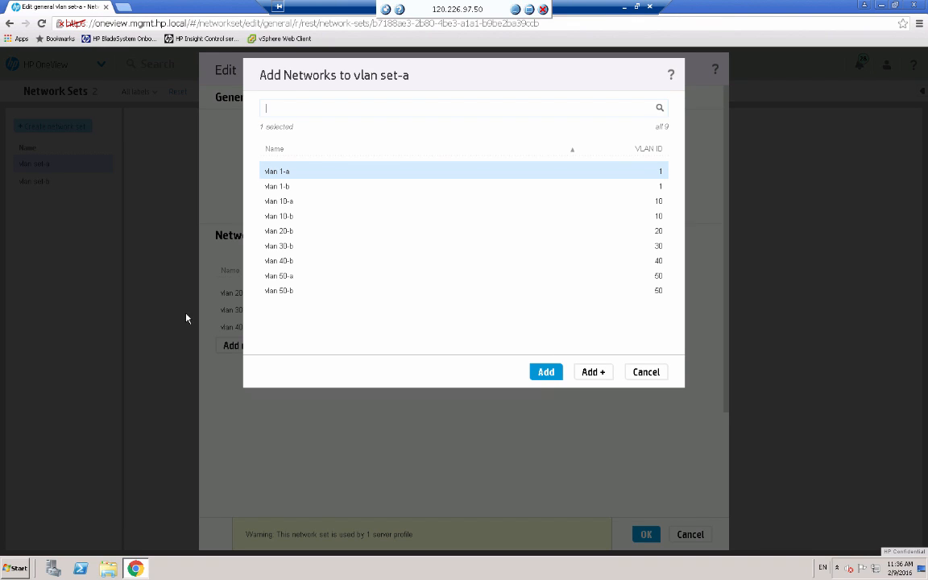
pyautogui.click(285, 279)
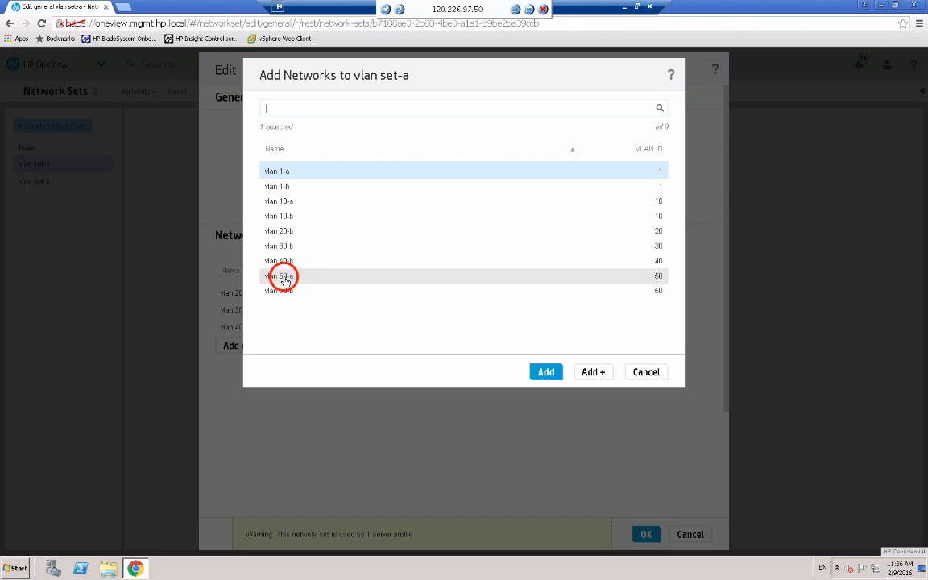
pyautogui.click(546, 371)
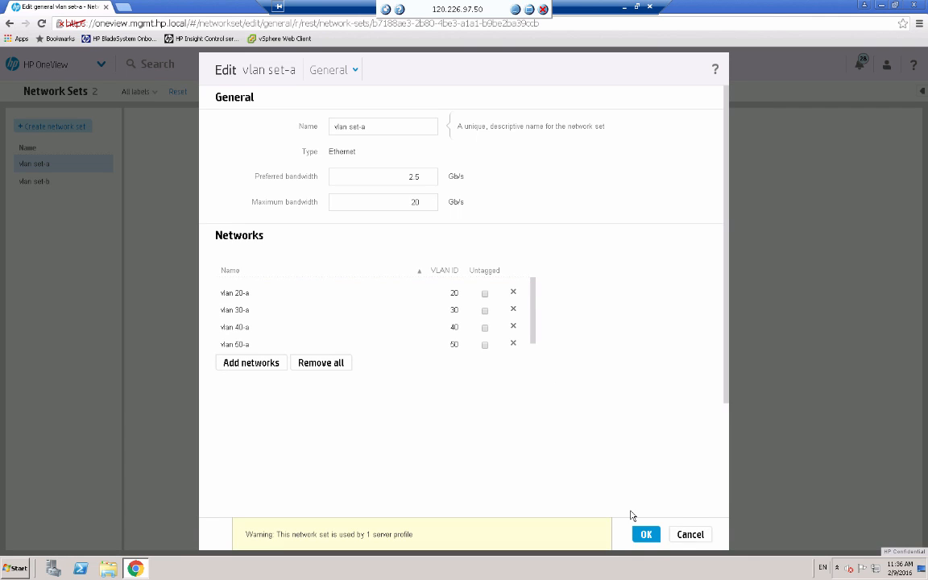
pyautogui.click(645, 533)
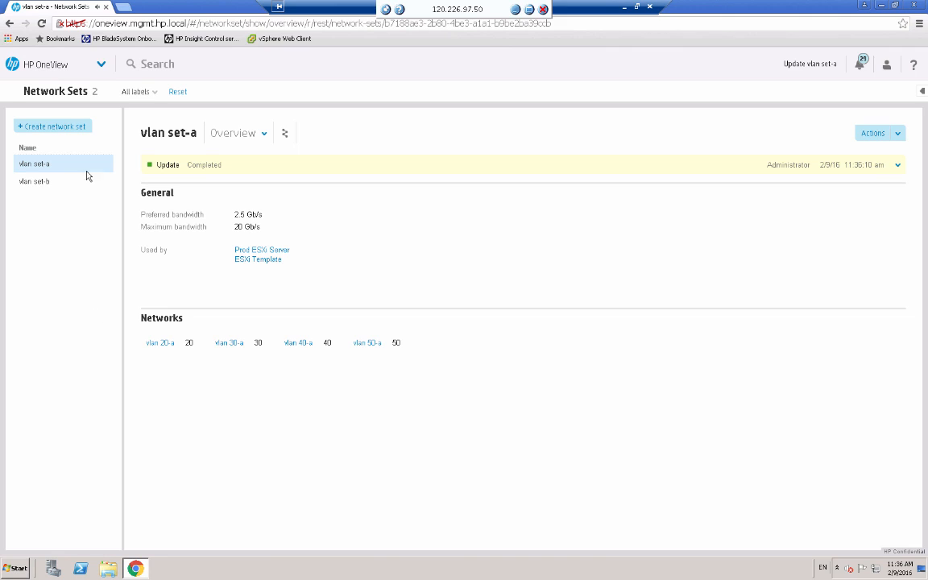
# Add the network vlan 50-b to the network set vlan set-b and save the set.
pyautogui.click(44, 182)
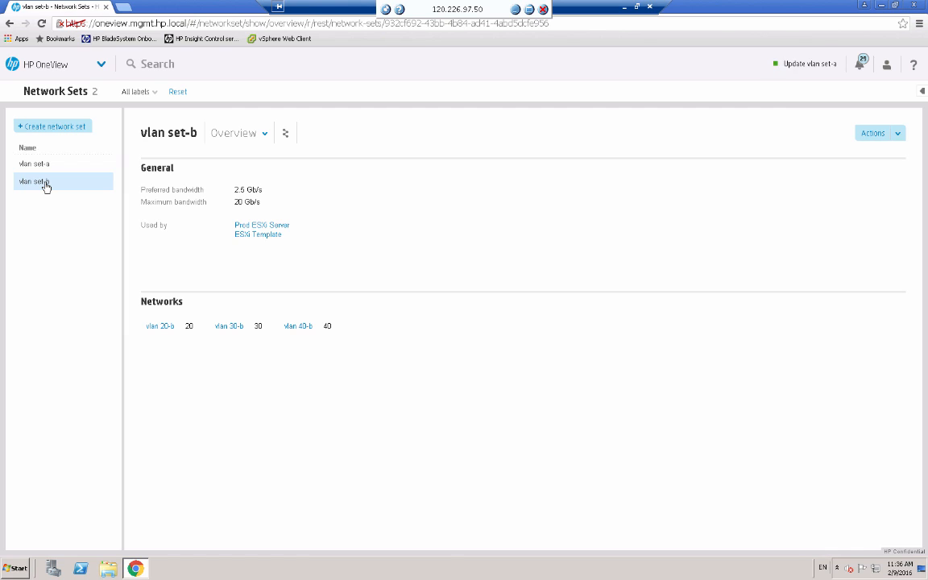
pyautogui.click(209, 169)
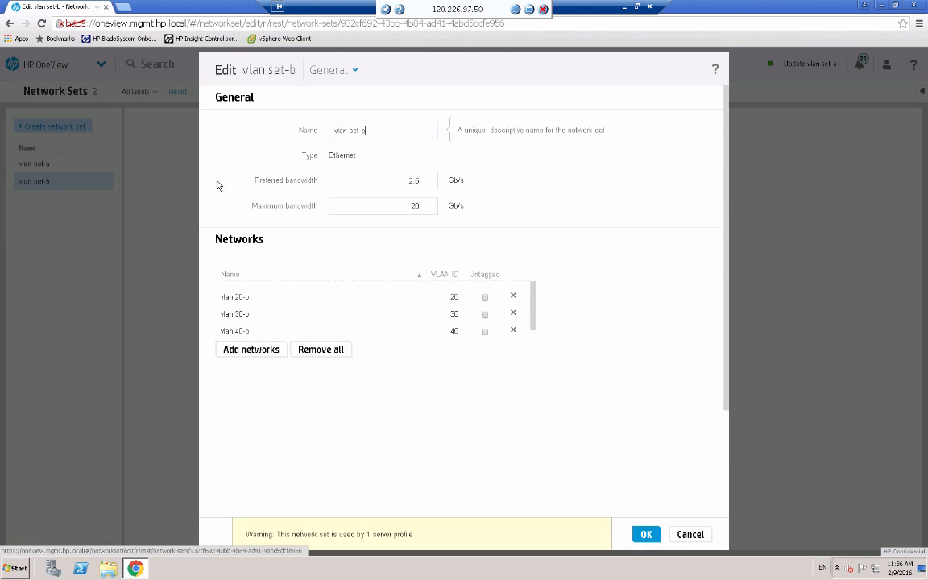
pyautogui.click(278, 347)
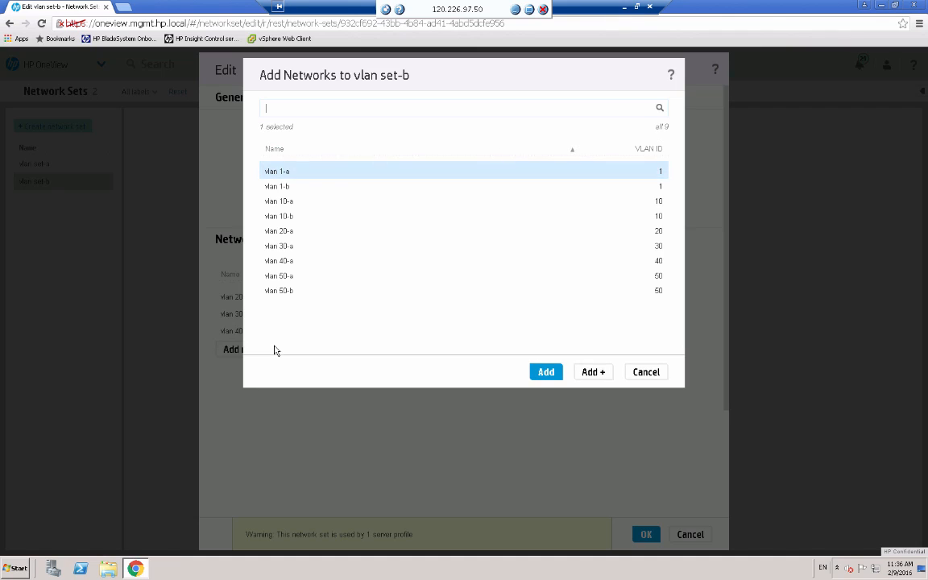
pyautogui.click(285, 283)
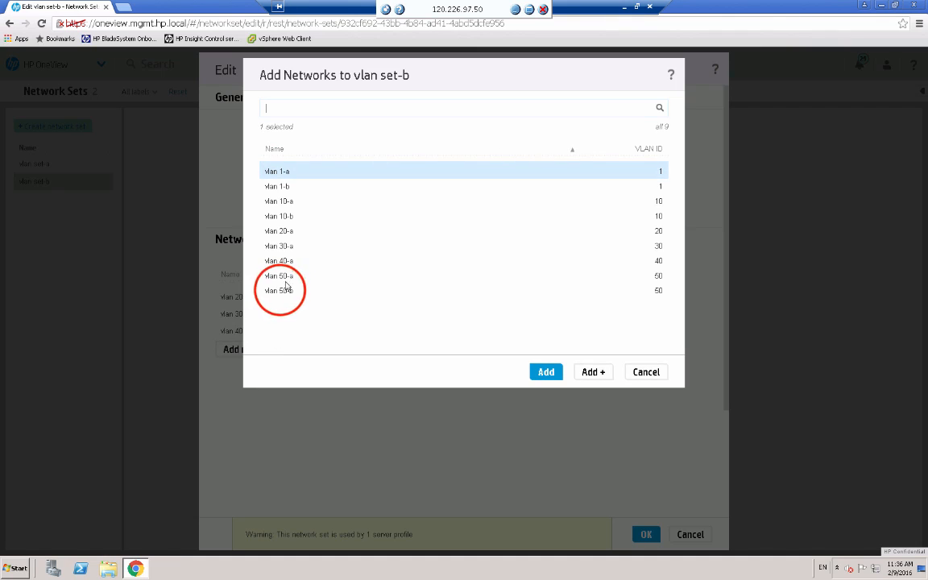
pyautogui.click(278, 290)
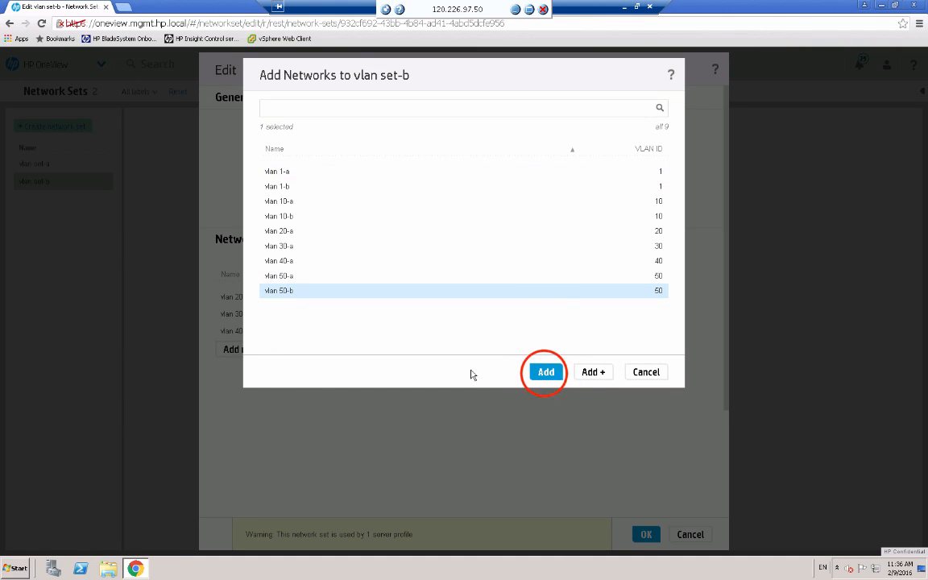
pyautogui.click(545, 373)
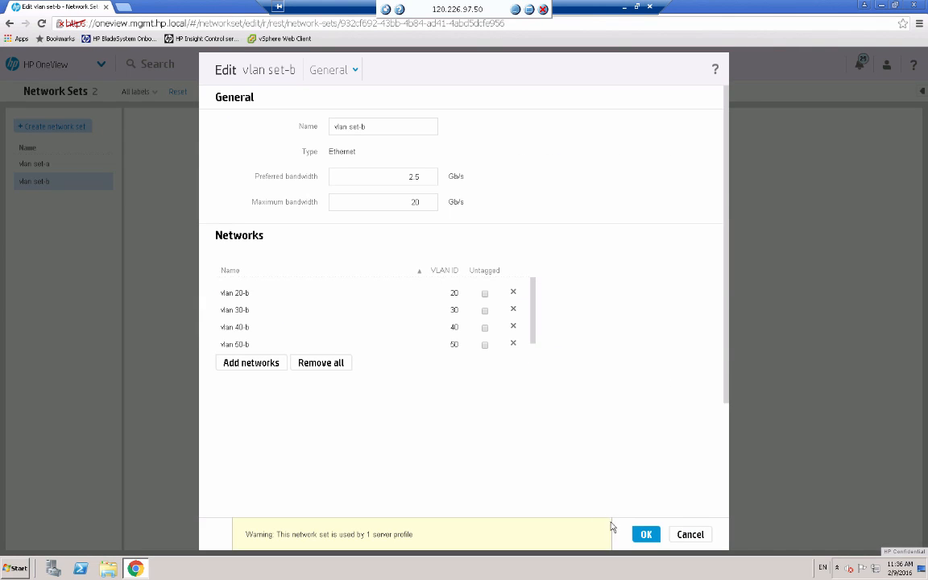
pyautogui.click(646, 533)
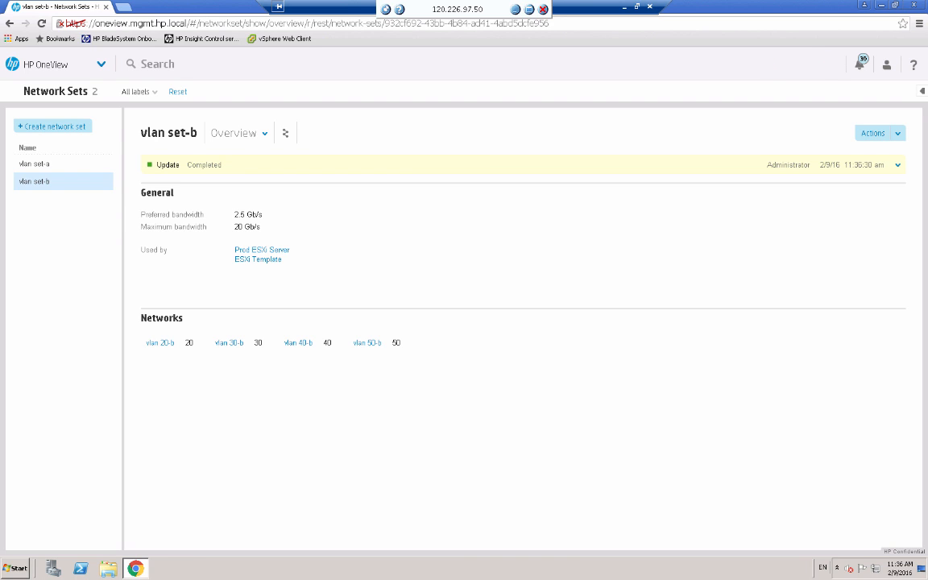
# View the general details of the Prod ESXi Server profile and highlight its virtual serial number.
pyautogui.click(101, 65)
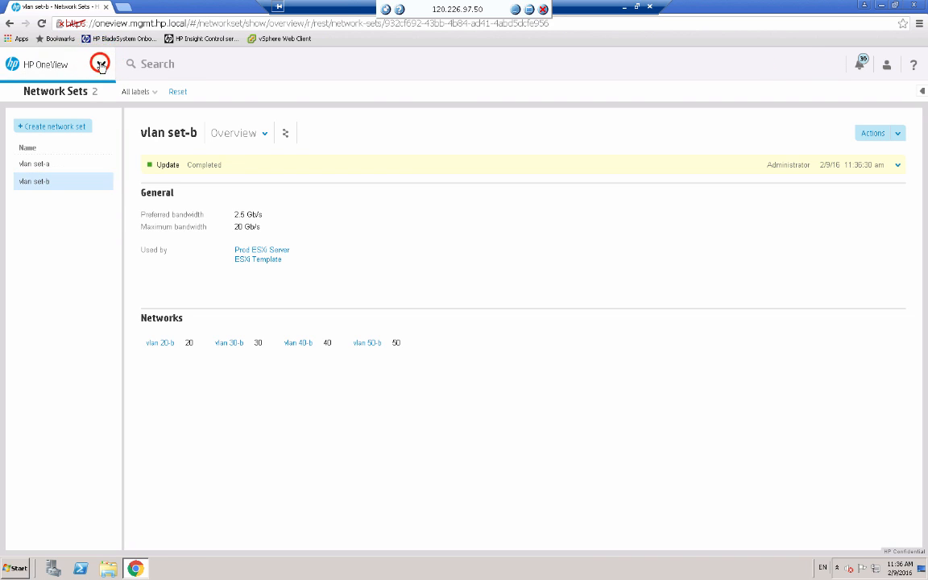
pyautogui.click(137, 114)
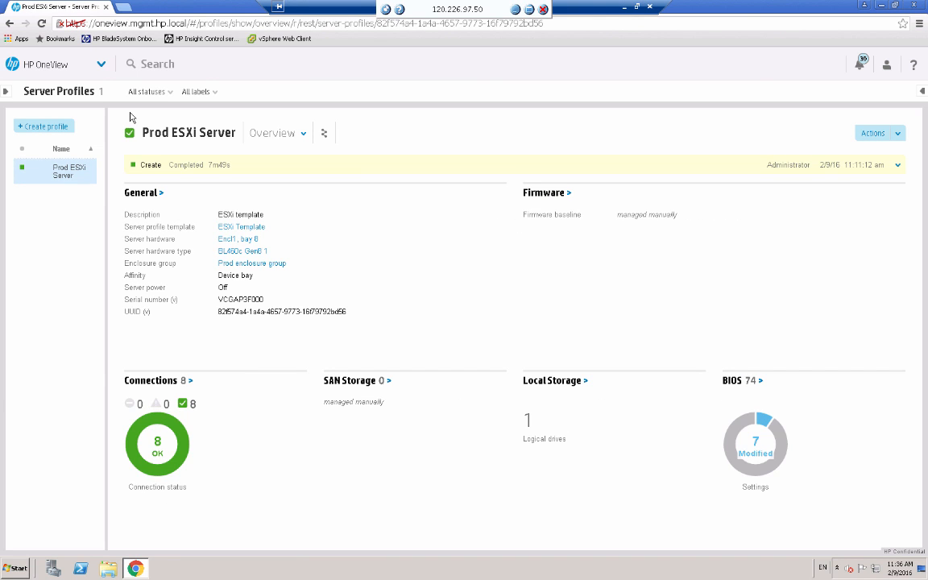
pyautogui.click(302, 133)
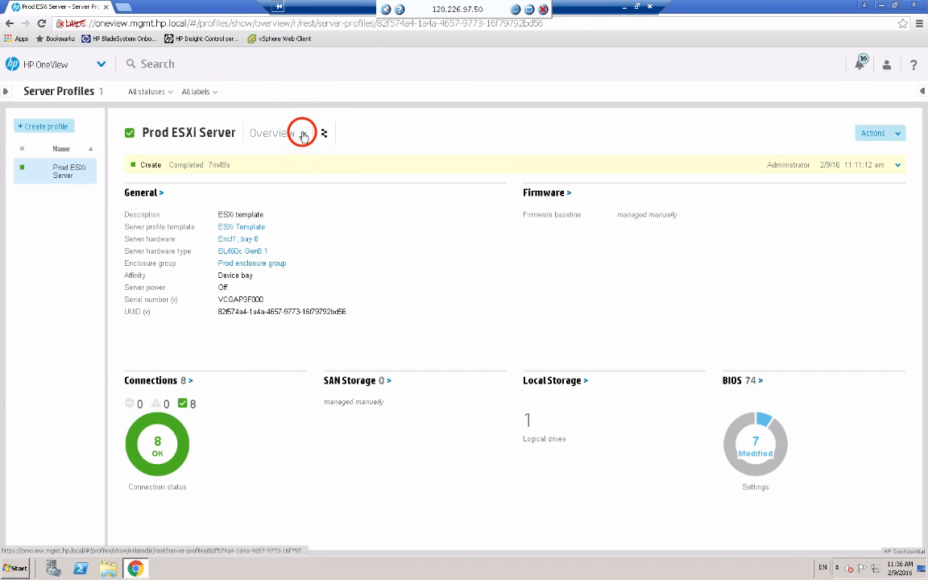
pyautogui.click(278, 174)
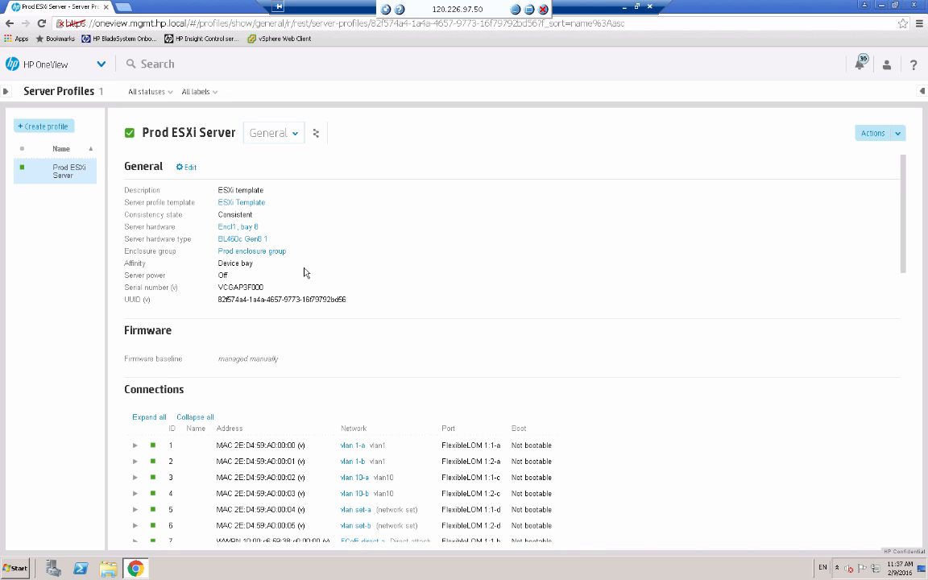
pyautogui.click(263, 287)
pyautogui.moveTo(263, 287); pyautogui.dragTo(228, 288)
pyautogui.click(432, 300)
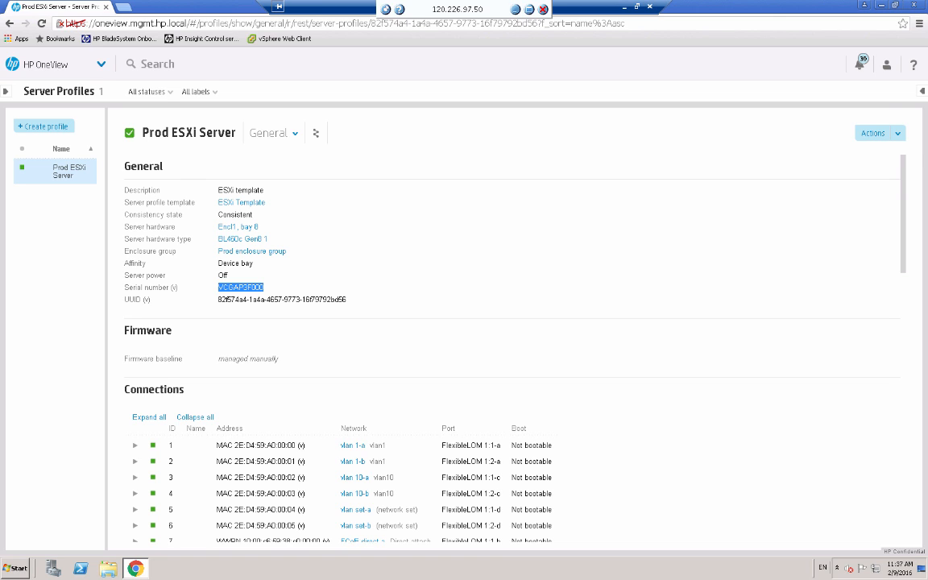
# Open the Prod ESXi Server profile for editing, and reassign its server hardware to Encl1, bay 3.
pyautogui.click(898, 134)
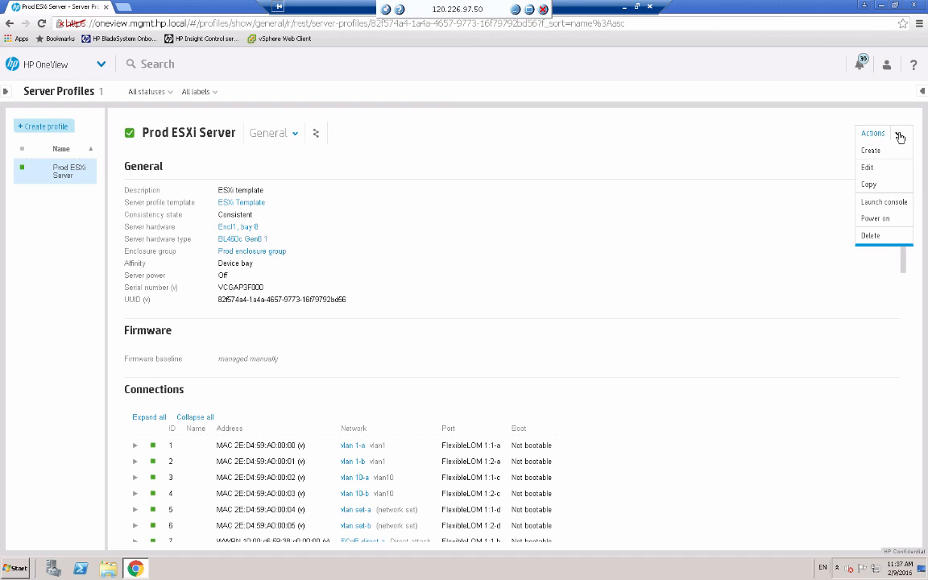
pyautogui.click(872, 170)
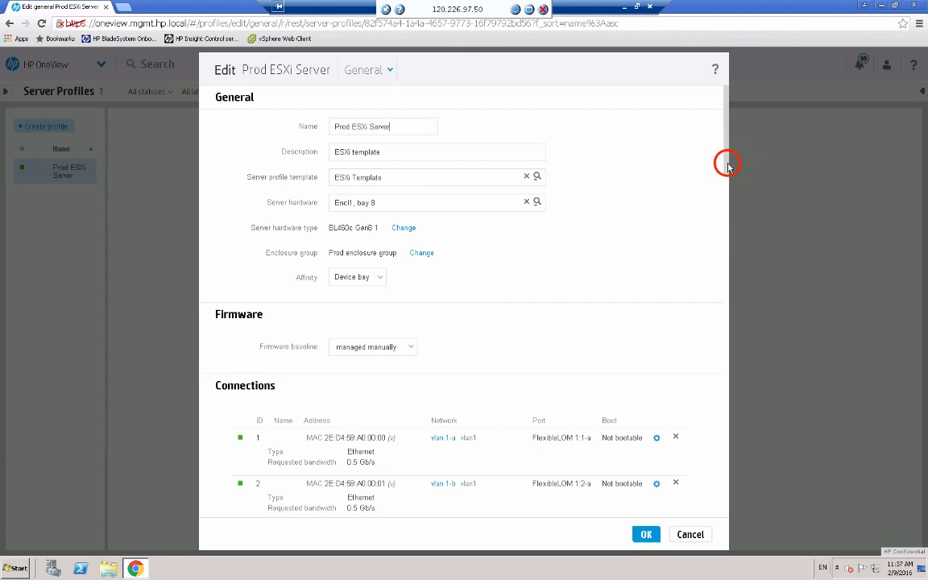
pyautogui.moveTo(724, 165); pyautogui.dragTo(724, 203)
pyautogui.scroll(-1, 723, 187)
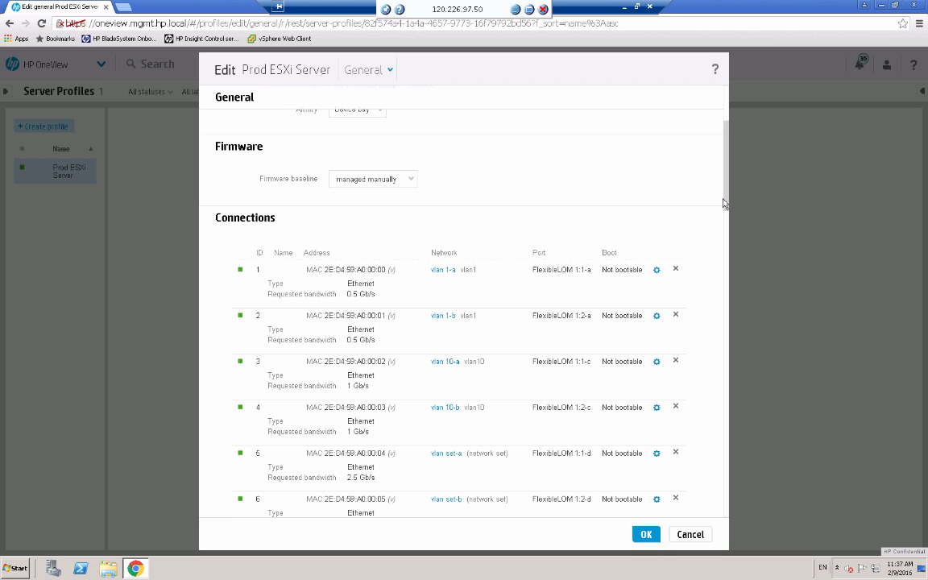
pyautogui.moveTo(724, 202); pyautogui.dragTo(724, 212)
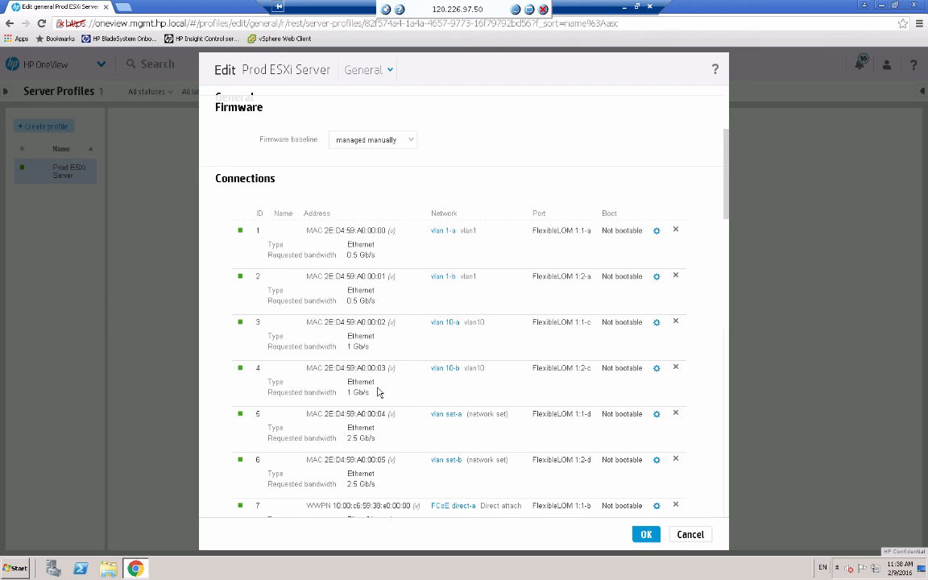
pyautogui.click(724, 203)
pyautogui.scroll(-1, 725, 222)
pyautogui.moveTo(727, 223); pyautogui.dragTo(727, 250)
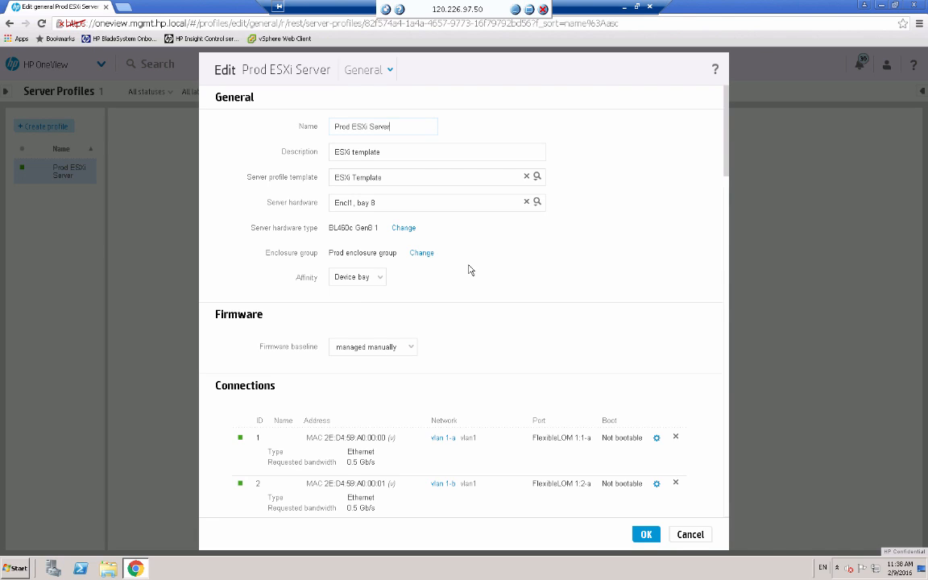
pyautogui.click(537, 202)
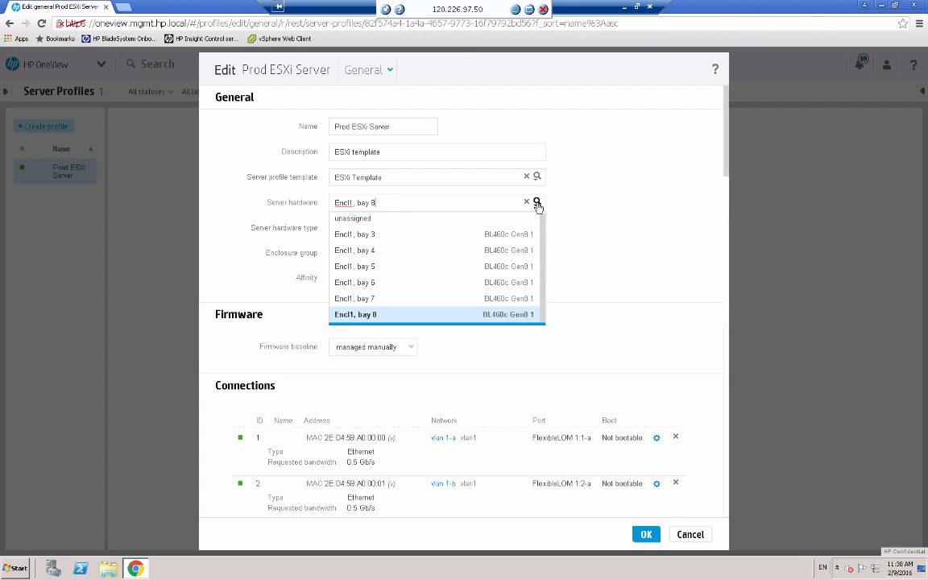
pyautogui.click(346, 234)
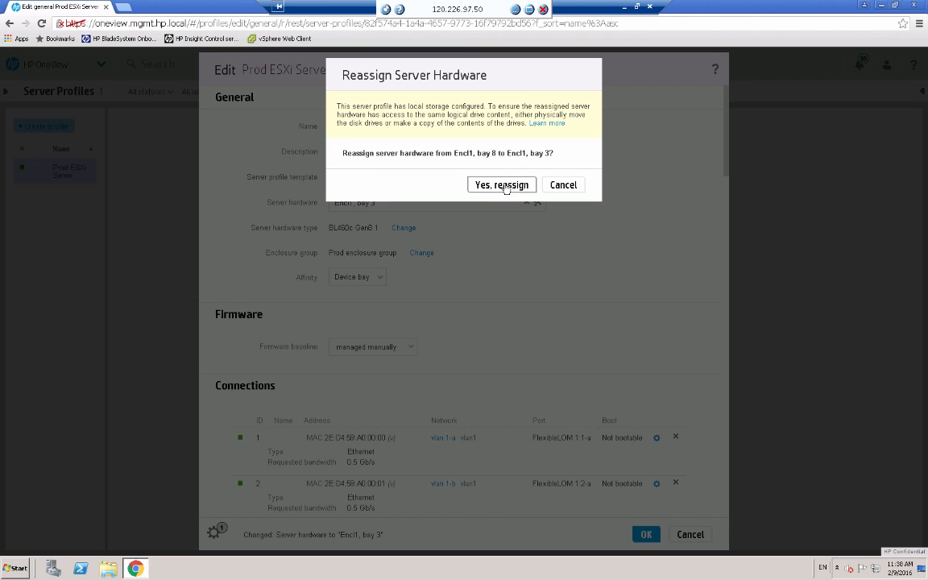
pyautogui.click(503, 186)
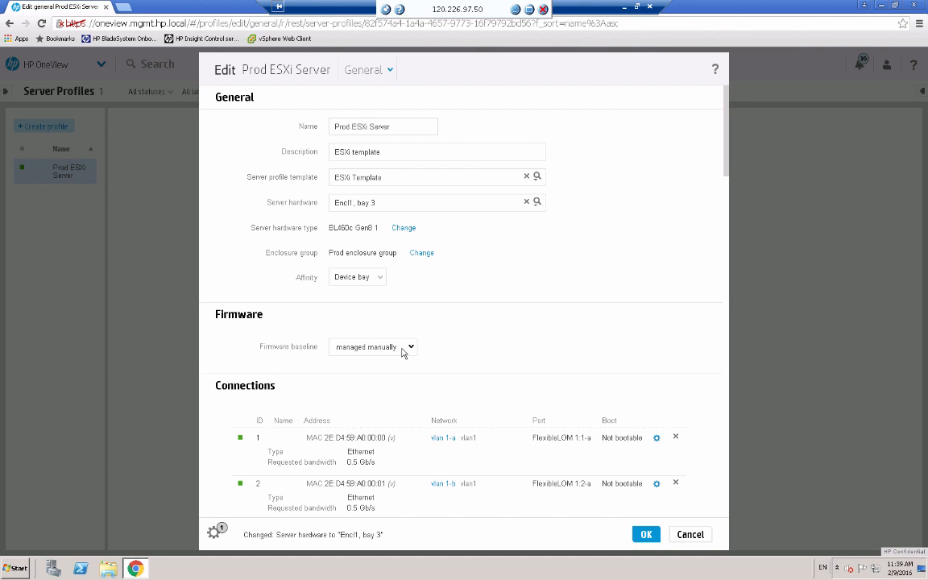
# Enable re-initialization of the internal storage in the profile's local storage settings, and apply the profile changes.
pyautogui.click(728, 157)
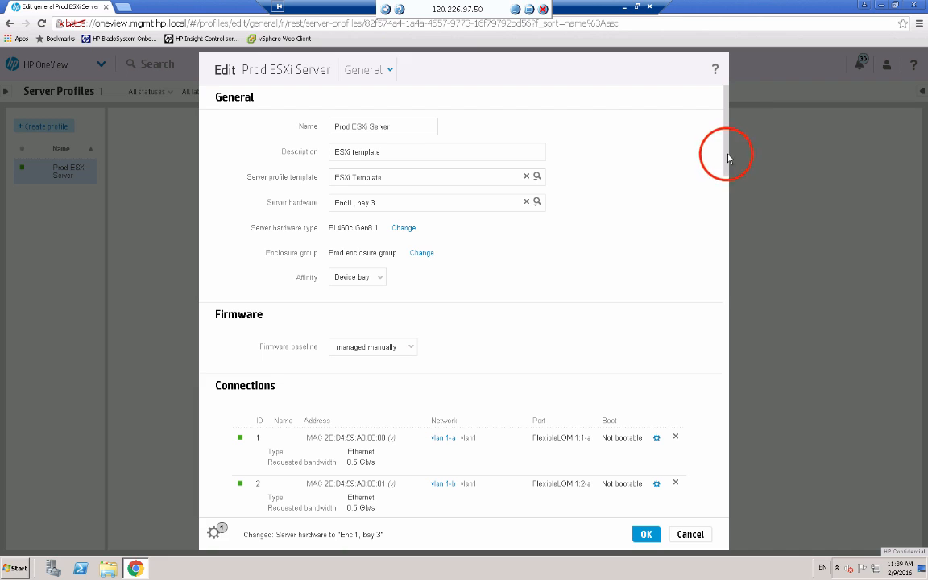
pyautogui.scroll(-3, 723, 225)
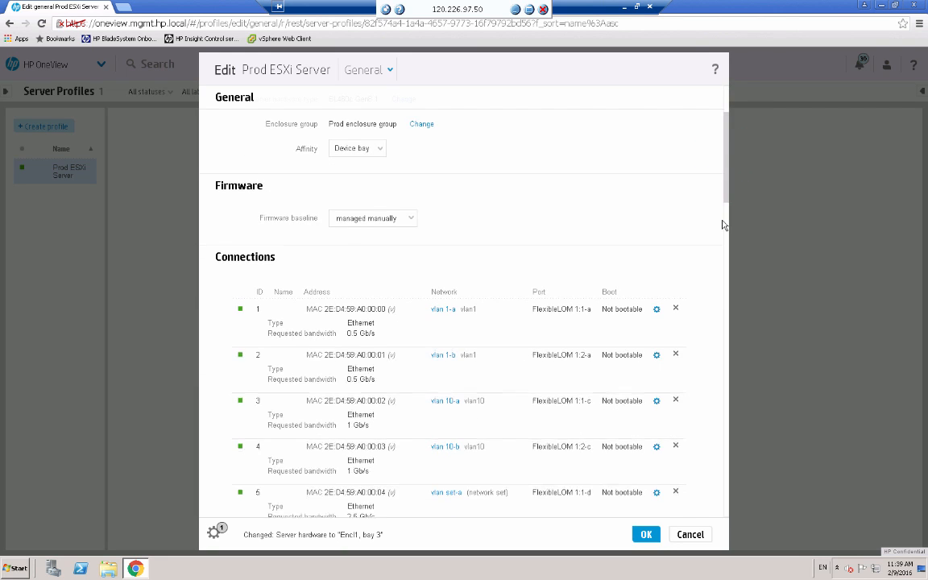
pyautogui.scroll(-10, 723, 225)
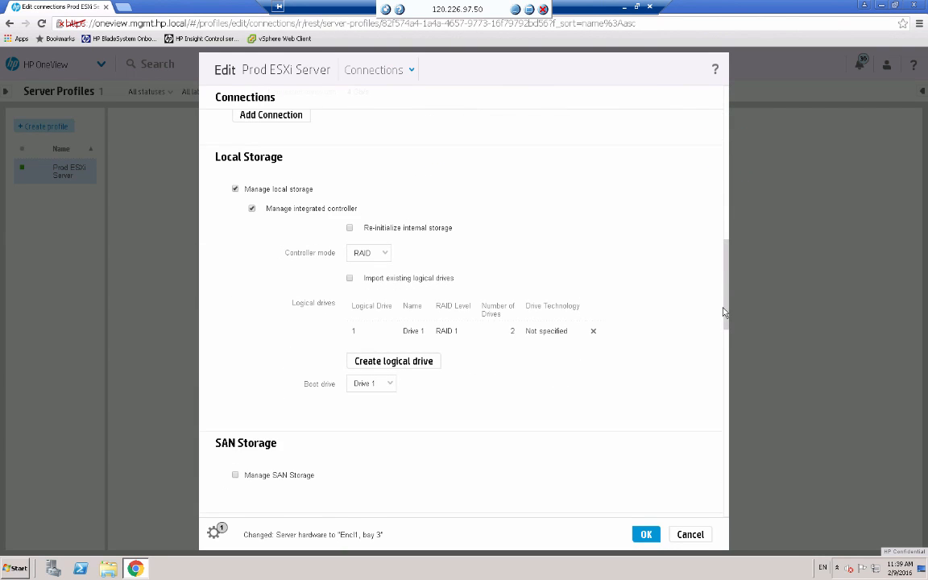
pyautogui.click(349, 232)
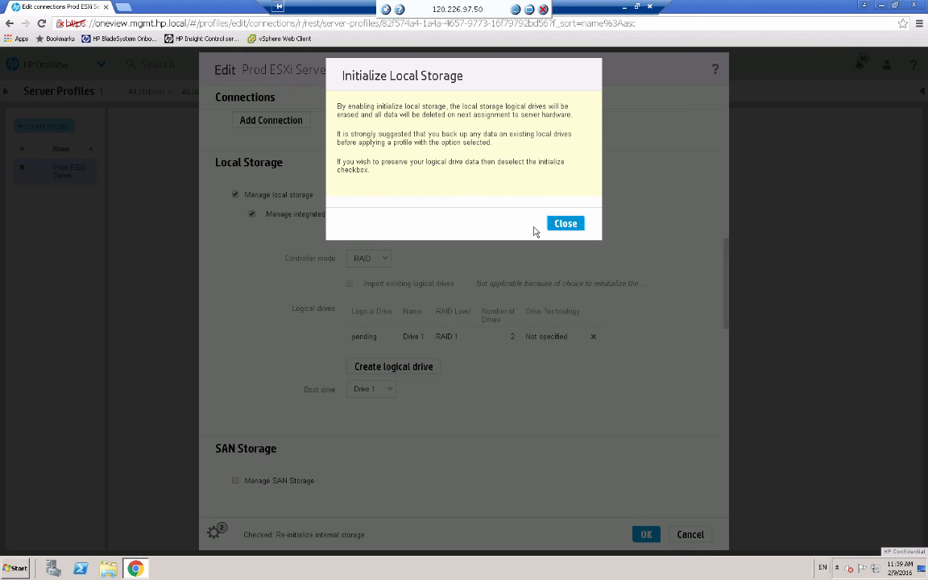
pyautogui.click(566, 224)
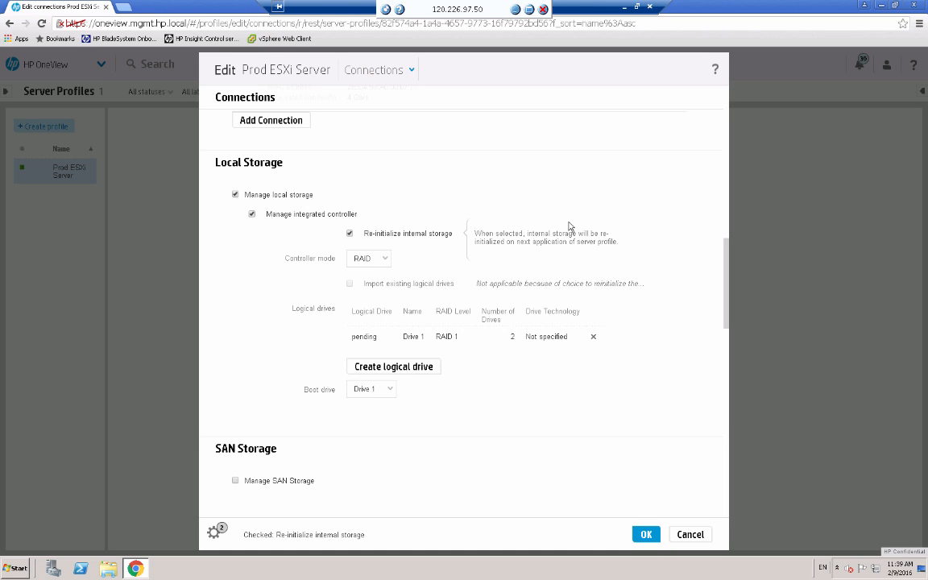
pyautogui.click(644, 534)
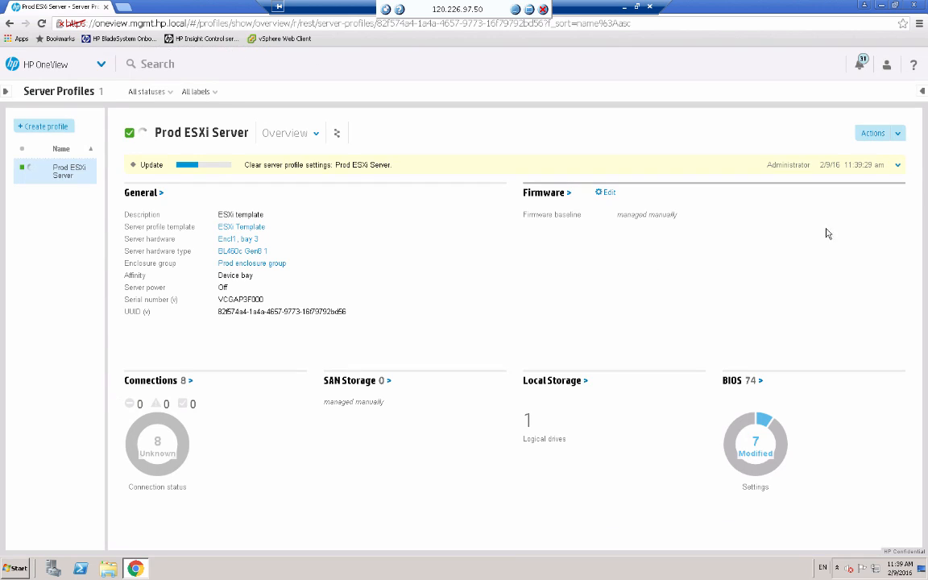
# Check the update task of Prod ESXi Server, and review the profile's general details and connections.
pyautogui.click(894, 166)
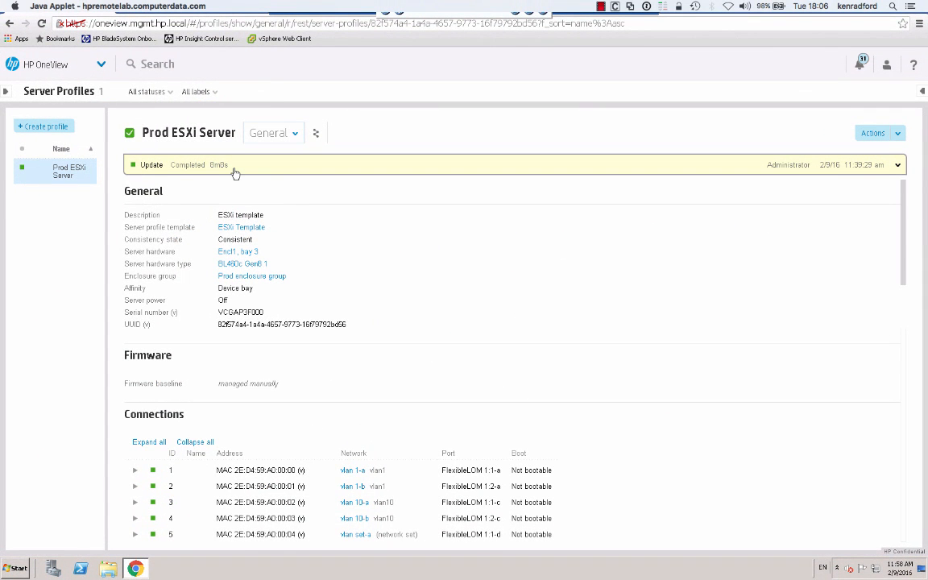
pyautogui.moveTo(275, 242)
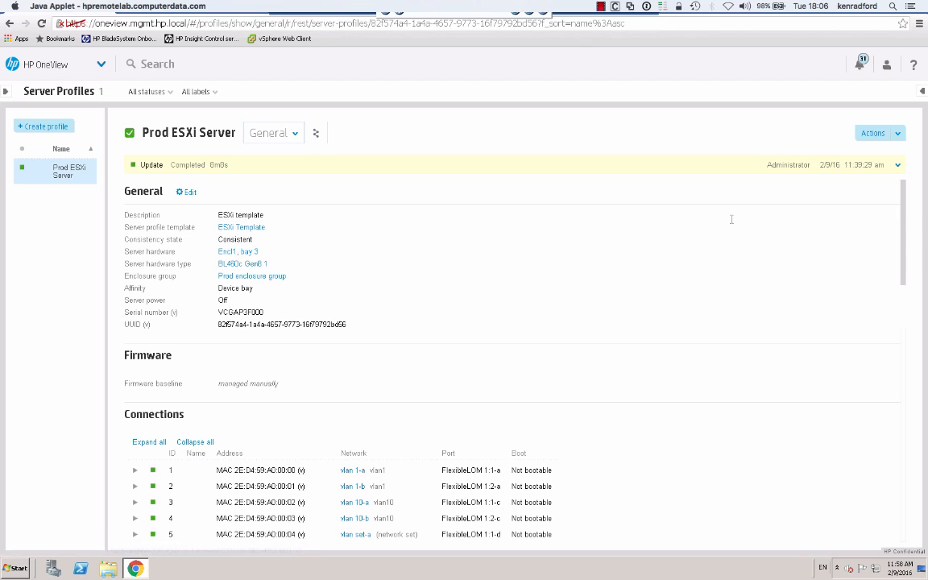
pyautogui.click(896, 201)
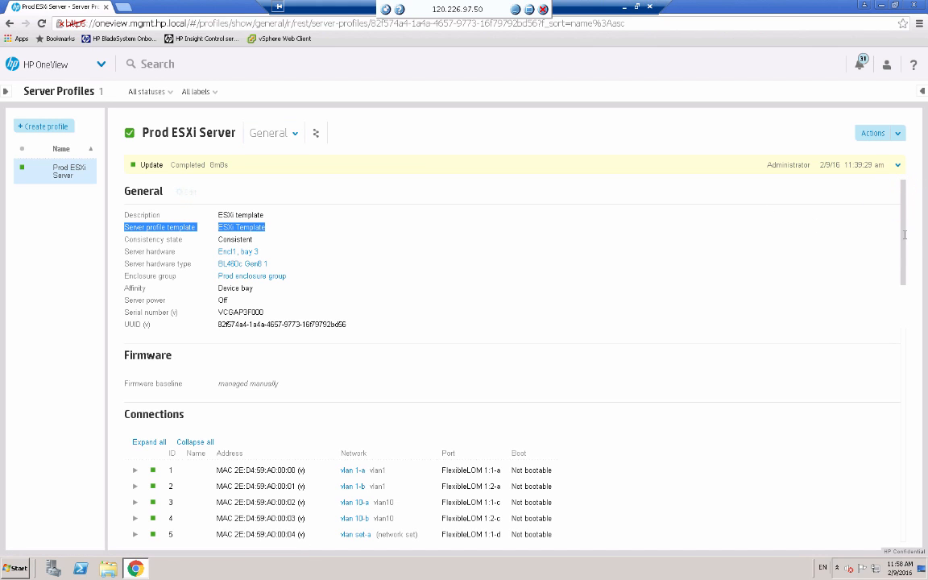
pyautogui.moveTo(904, 235); pyautogui.dragTo(901, 289)
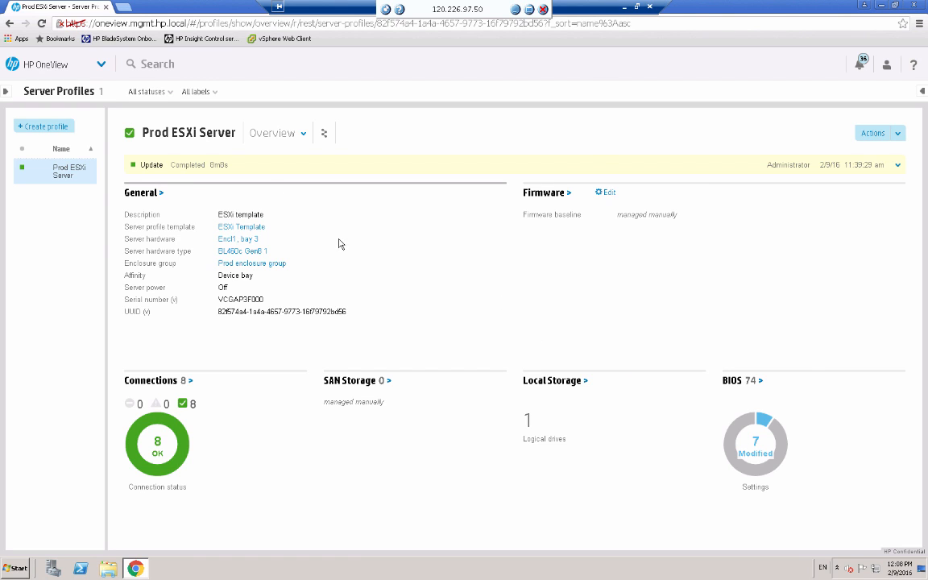
# Start a new server profile from the ESXi Template and name it Prod ESXi server 2.
pyautogui.click(101, 64)
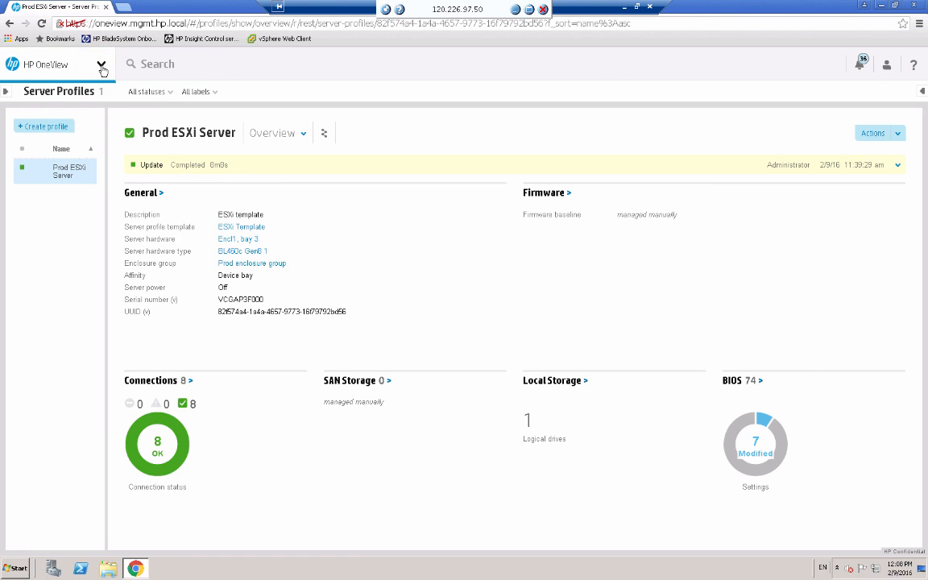
pyautogui.click(137, 130)
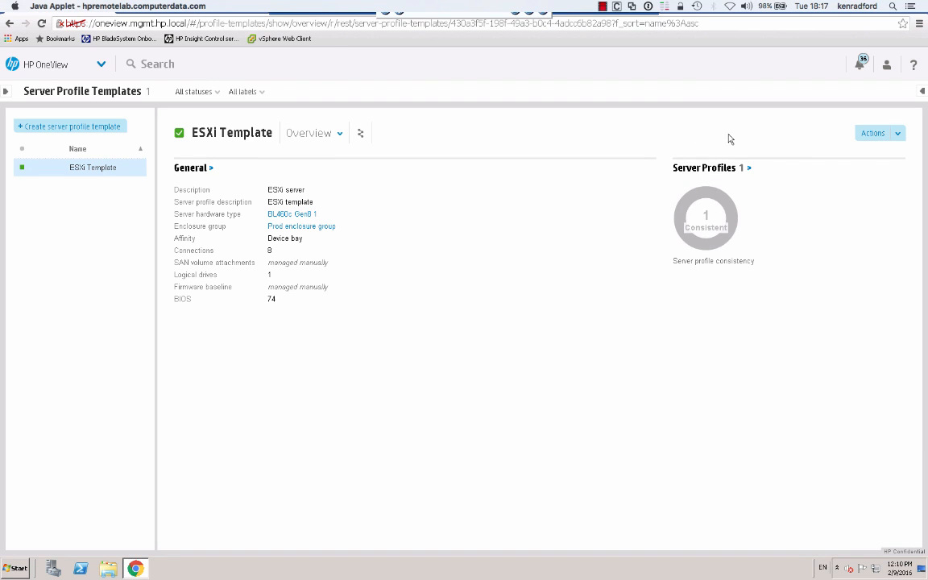
pyautogui.click(897, 139)
pyautogui.click(869, 203)
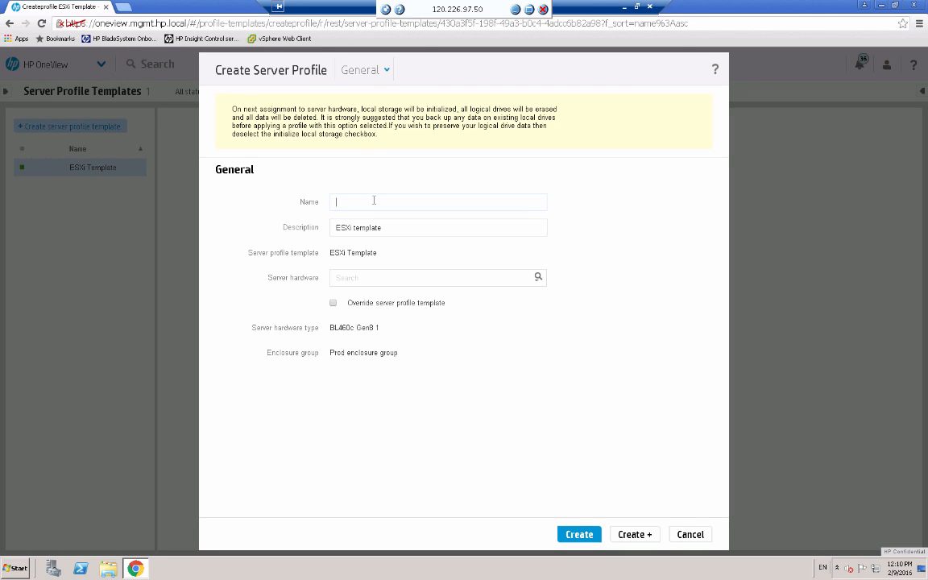
pyautogui.click(372, 201)
pyautogui.click(372, 201)
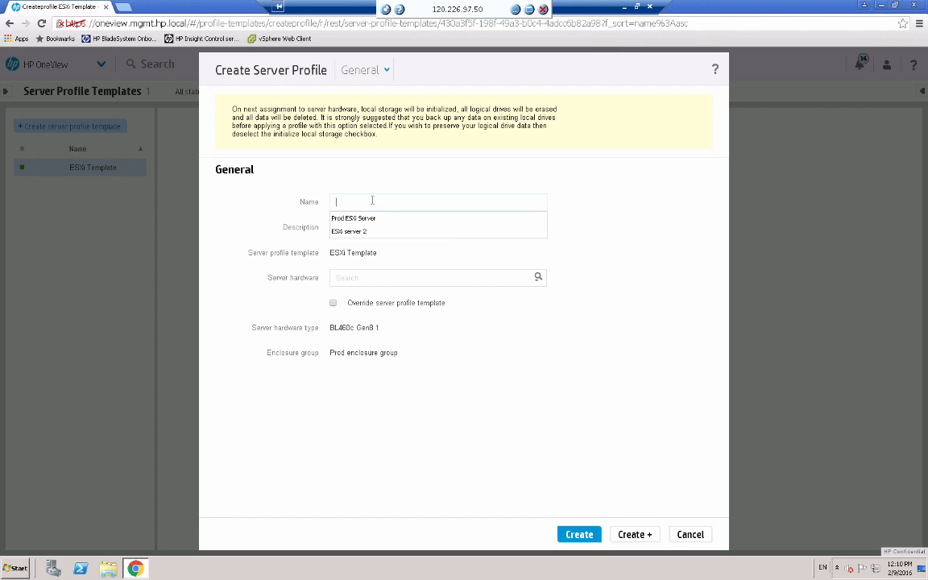
pyautogui.write('Prod ')
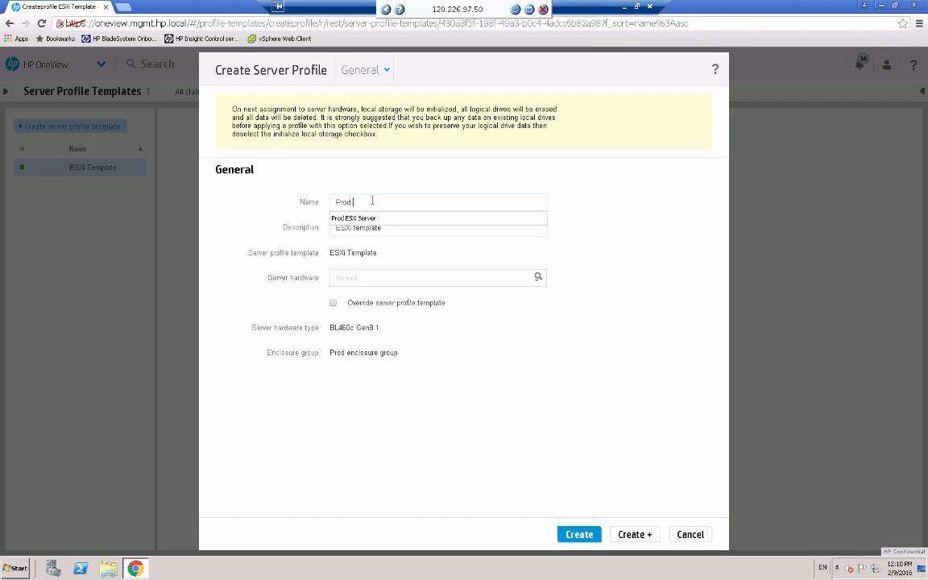
pyautogui.write('ESXi server 2')
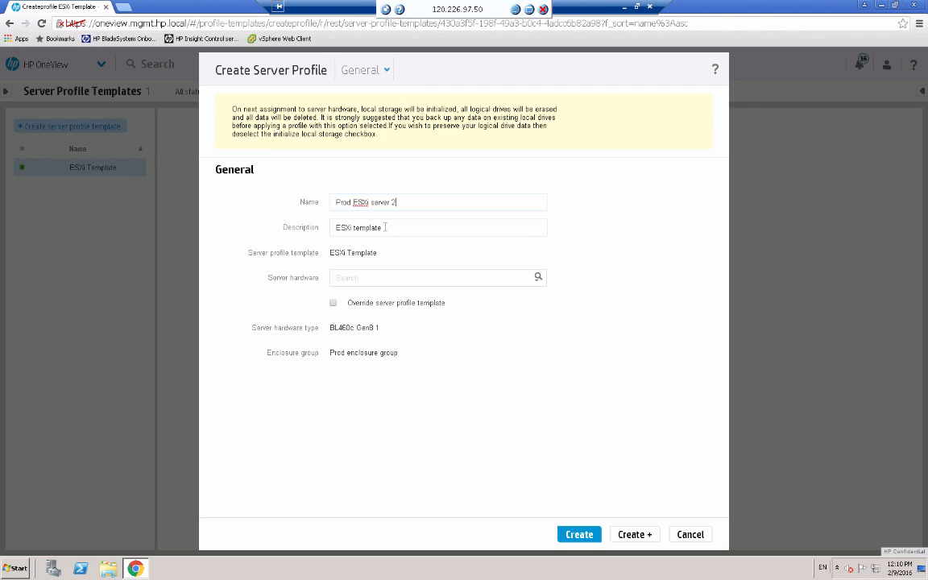
# Replace the new profile's description with its name, Prod ESXi server 2.
pyautogui.click(393, 202)
pyautogui.moveTo(396, 202); pyautogui.dragTo(334, 202)
pyautogui.hotkey('ctrl', 'c')
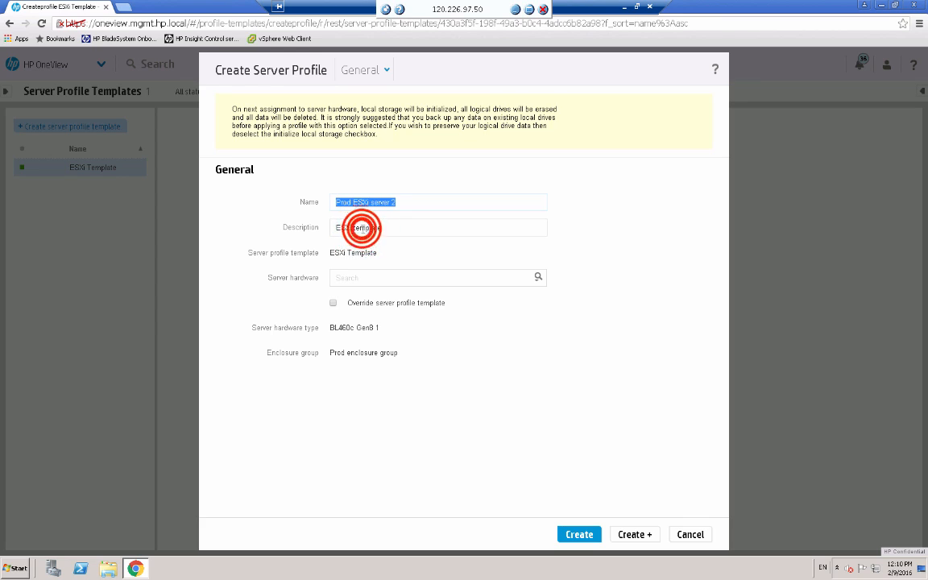
pyautogui.tripleClick(356, 227)
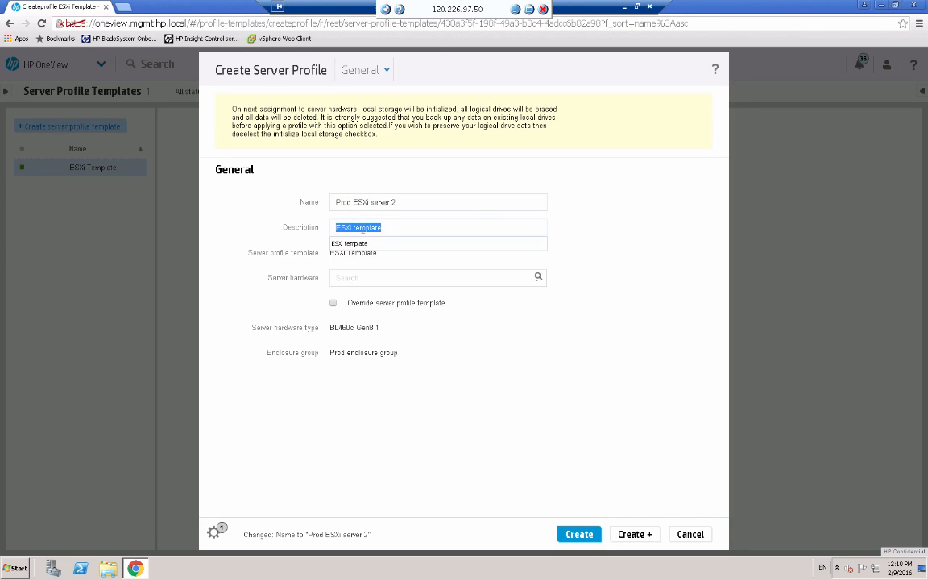
pyautogui.hotkey('ctrl', 'v')
# Set the new profile's server hardware to unassigned and create the profile.
pyautogui.click(538, 277)
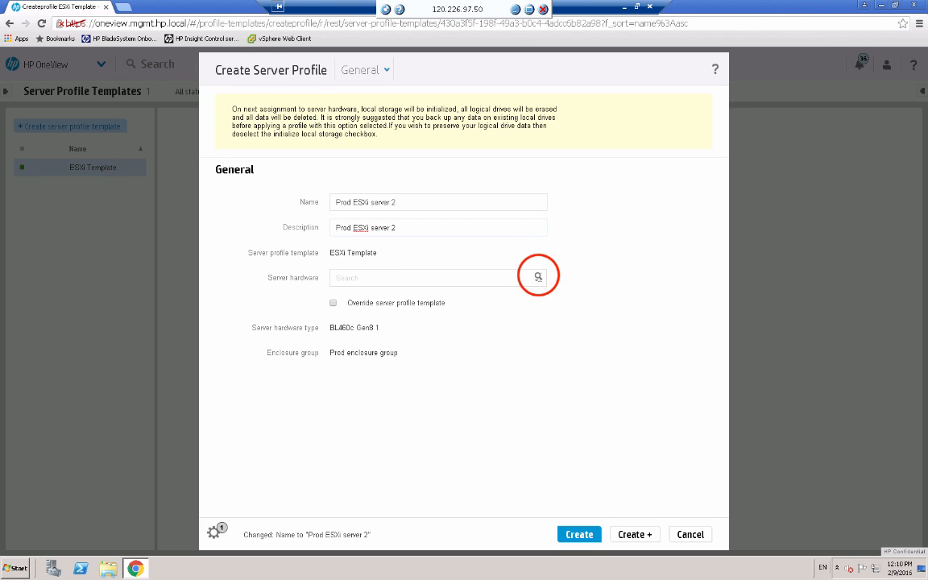
pyautogui.click(538, 277)
pyautogui.click(363, 295)
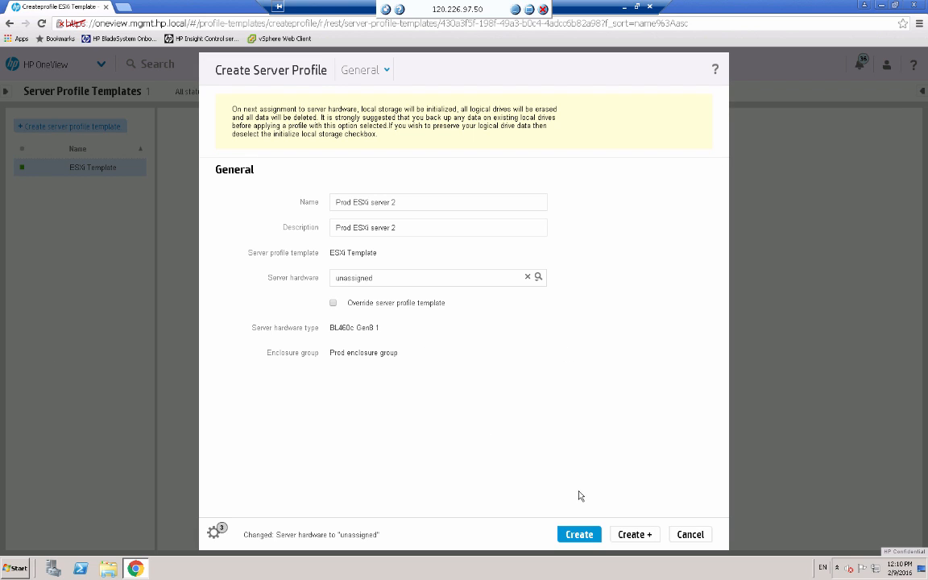
pyautogui.click(579, 535)
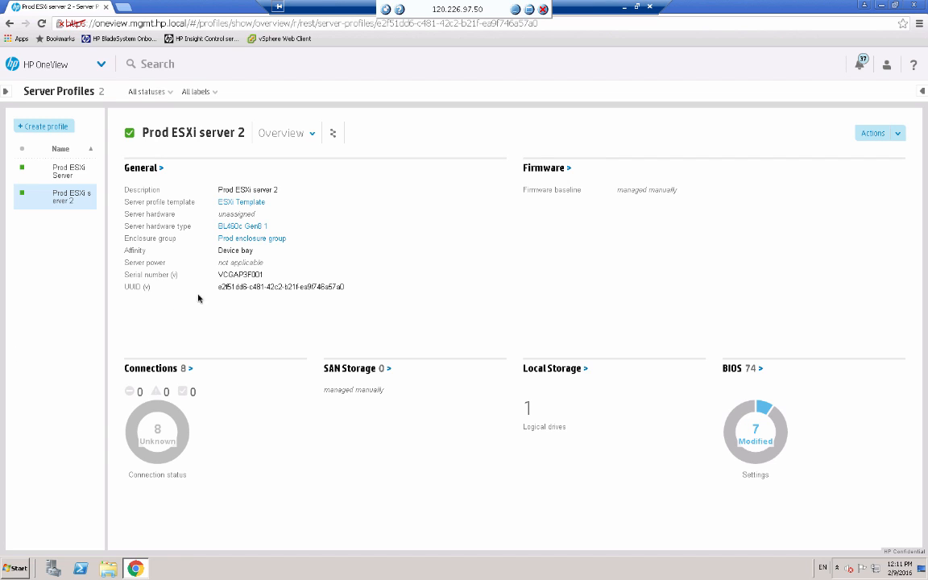
# Start a copy of the Prod ESXi server 2 profile, with Prod ESXi server 3 as its name and description.
pyautogui.click(898, 135)
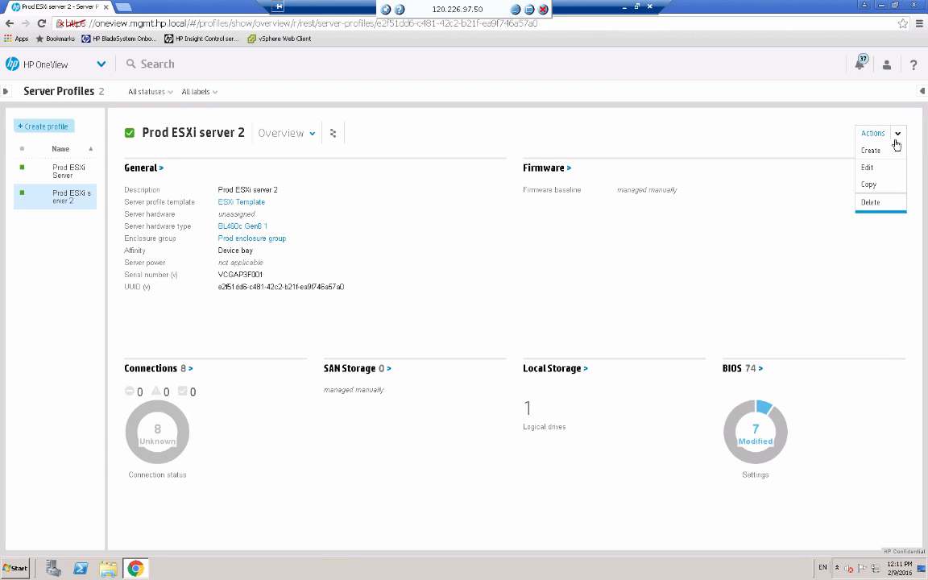
pyautogui.click(870, 186)
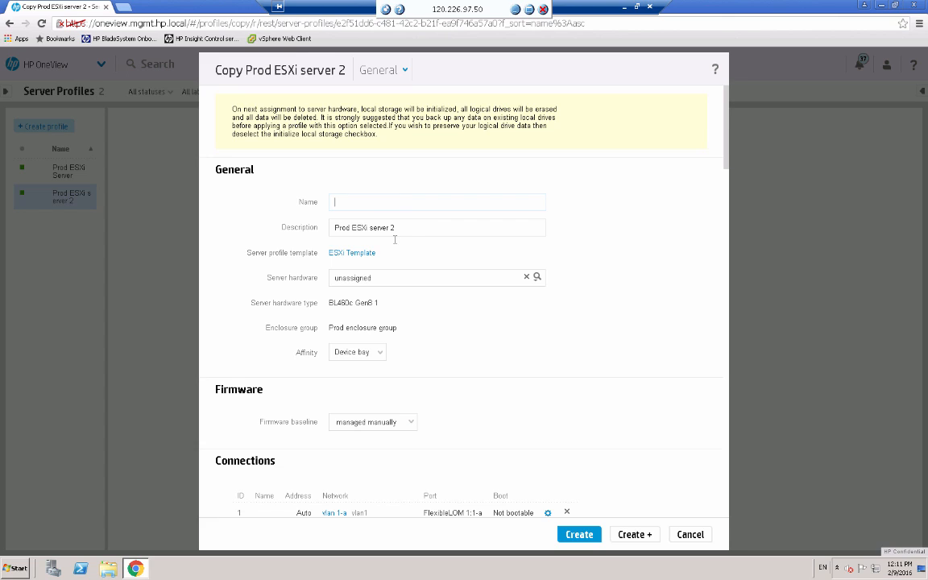
pyautogui.moveTo(389, 228); pyautogui.dragTo(334, 223)
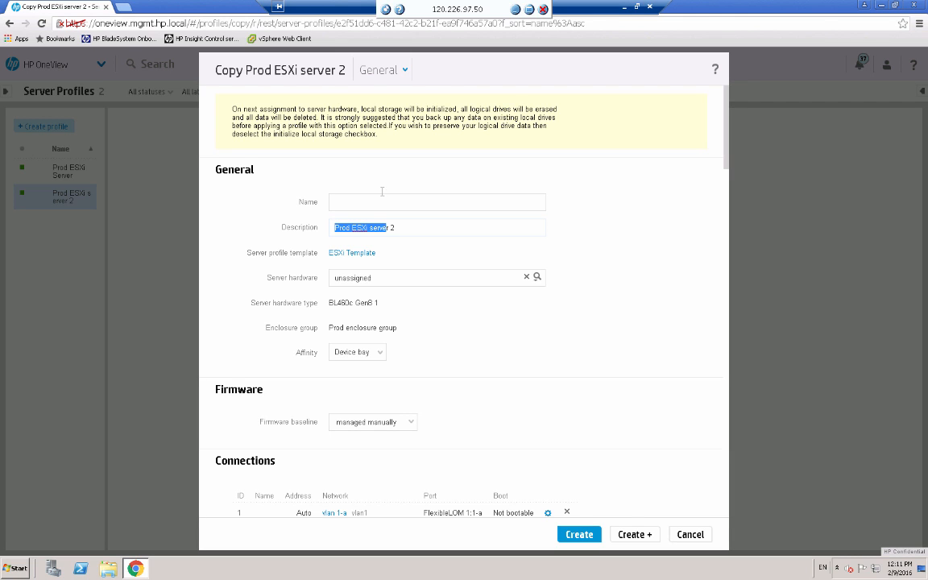
pyautogui.click(348, 200)
pyautogui.click(349, 200)
pyautogui.hotkey('ctrl', 'v')
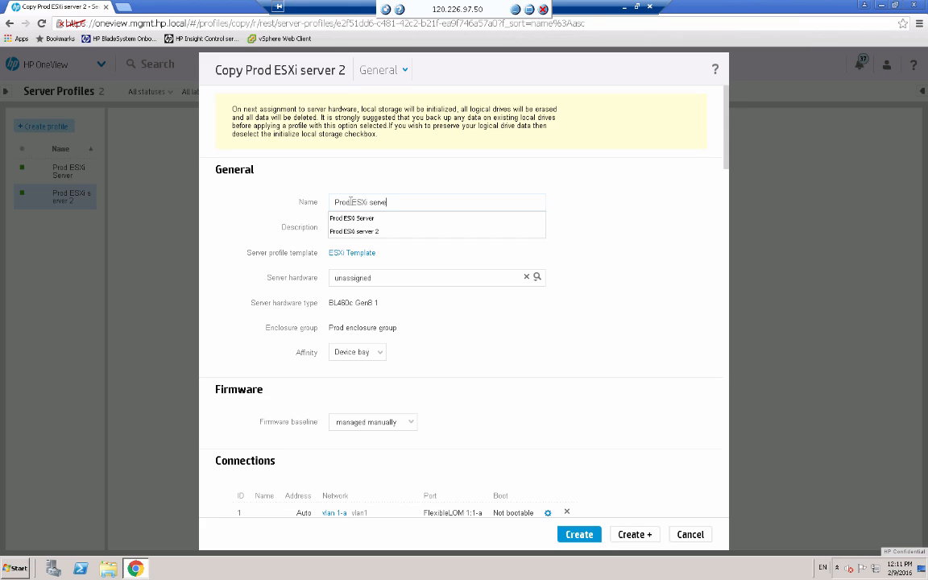
pyautogui.write('r 3')
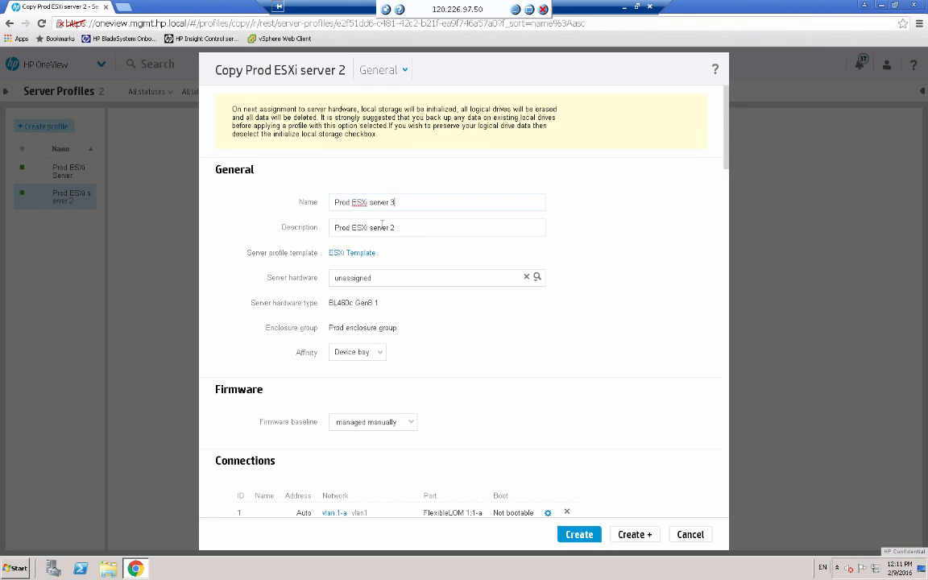
pyautogui.click(400, 228)
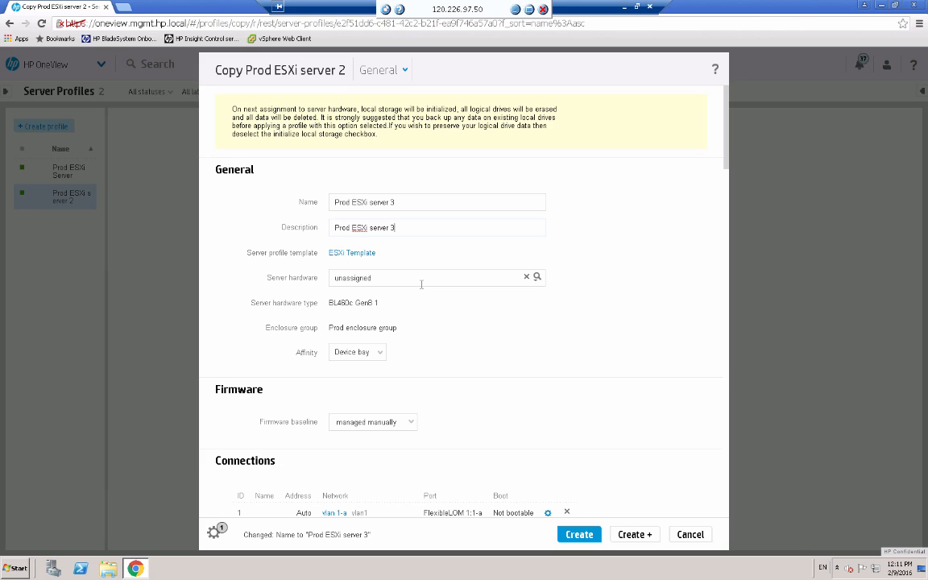
# Create the Prod ESXi server 3 profile and start a copy of it named Prod ESXi server 4.
pyautogui.click(580, 534)
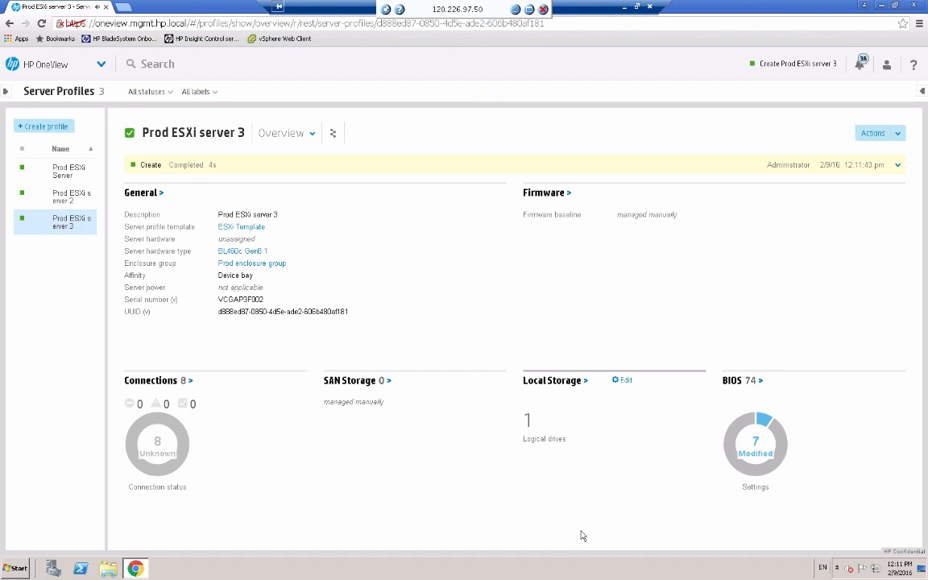
pyautogui.click(900, 134)
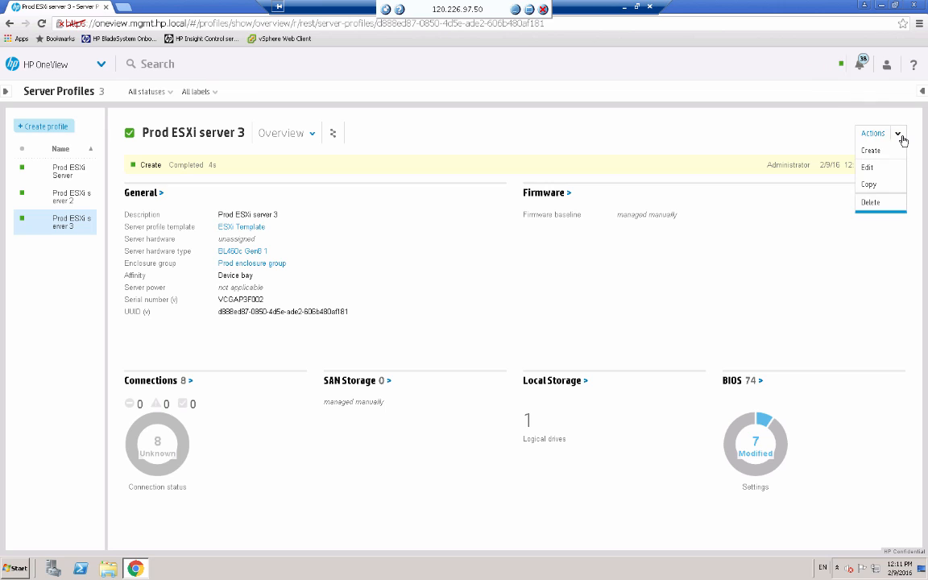
pyautogui.click(870, 184)
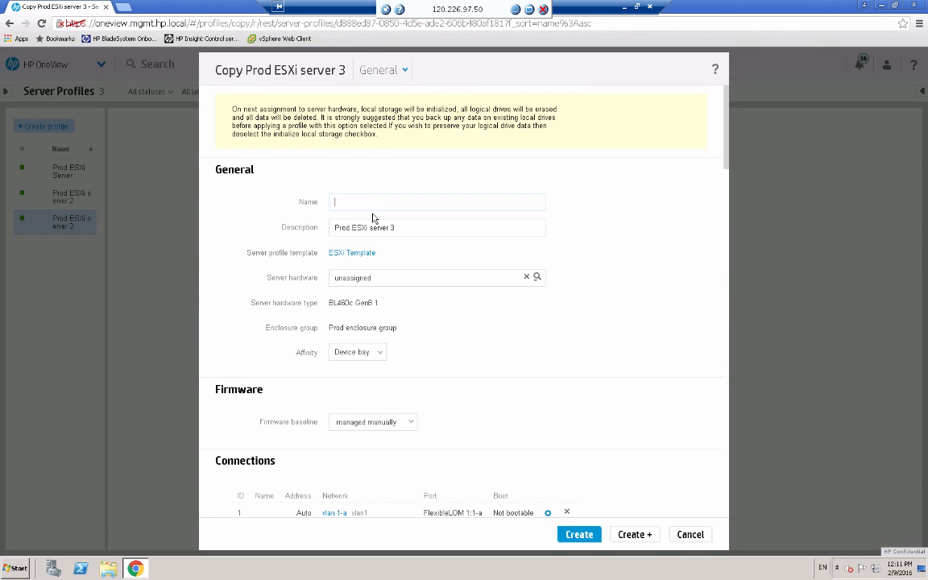
pyautogui.moveTo(334, 227); pyautogui.dragTo(390, 229)
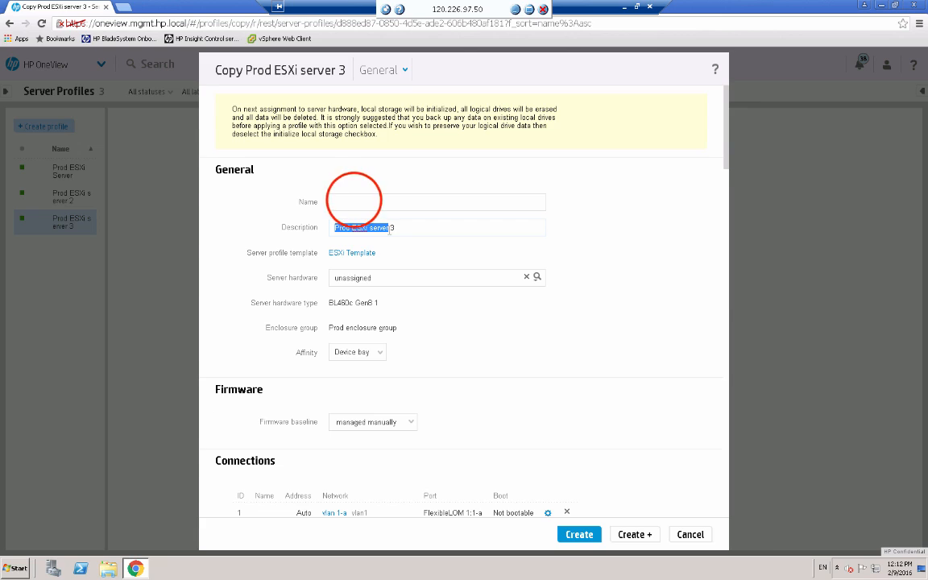
pyautogui.click(355, 200)
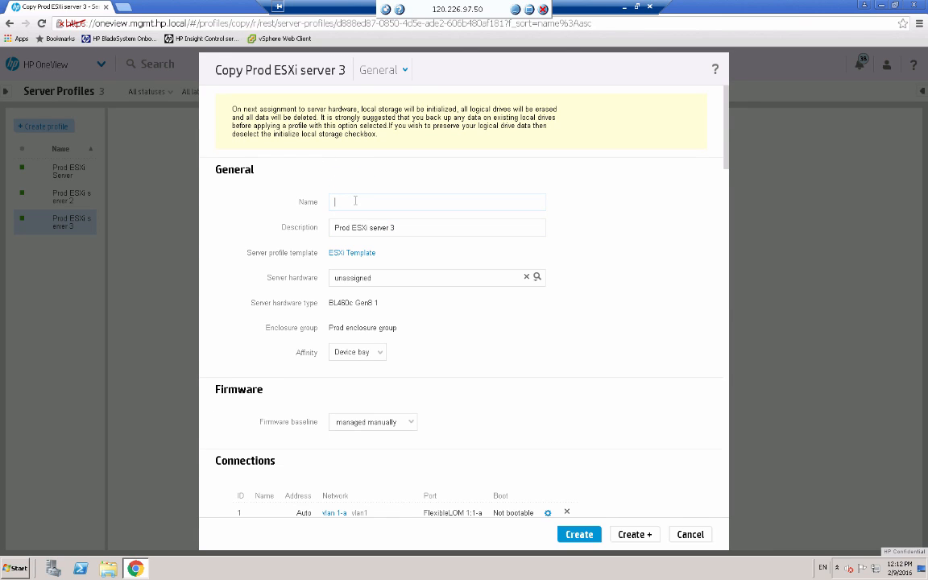
pyautogui.hotkey('ctrl', 'v')
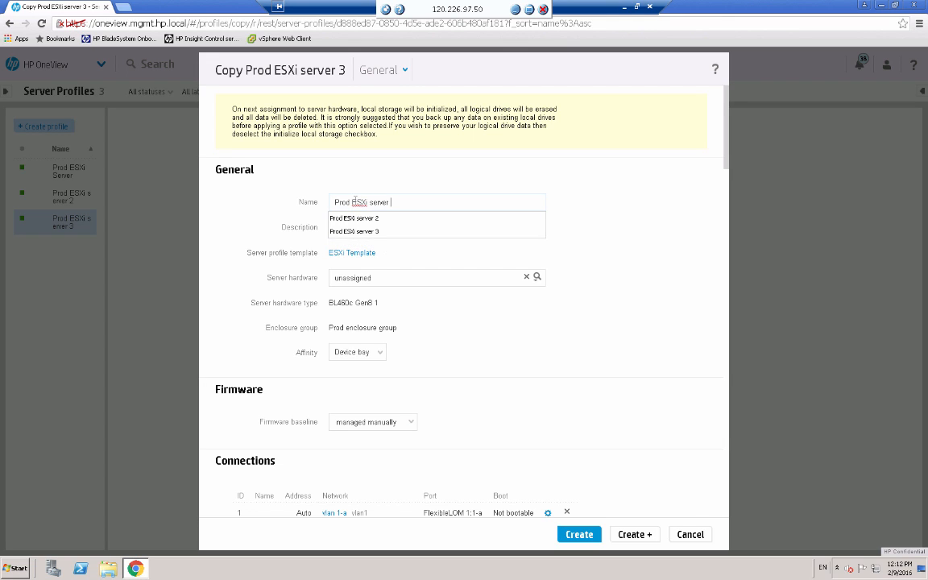
pyautogui.write('4')
# Change the copied profile's description to Prod ESXi server 4 and create the profile.
pyautogui.click(404, 227)
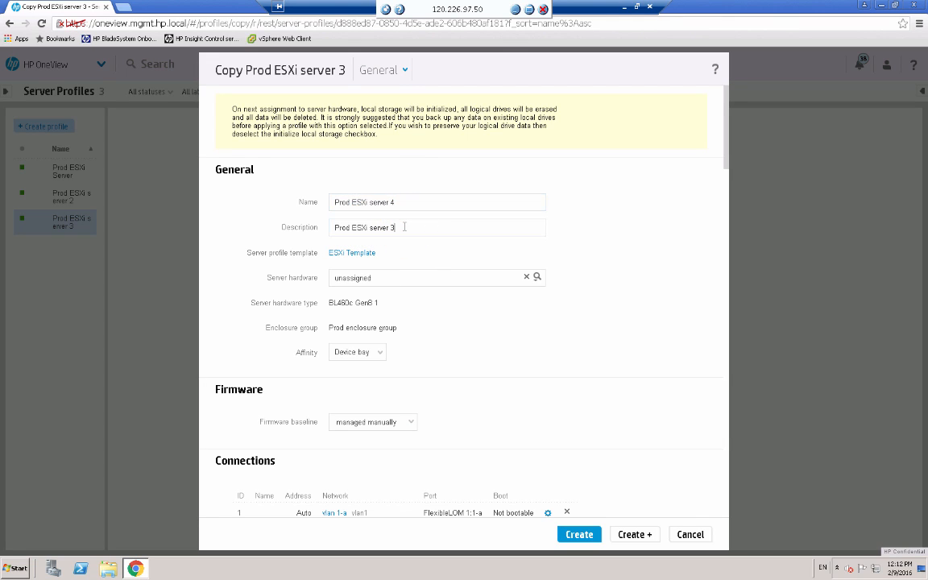
pyautogui.press('BackSpace')
pyautogui.write('4')
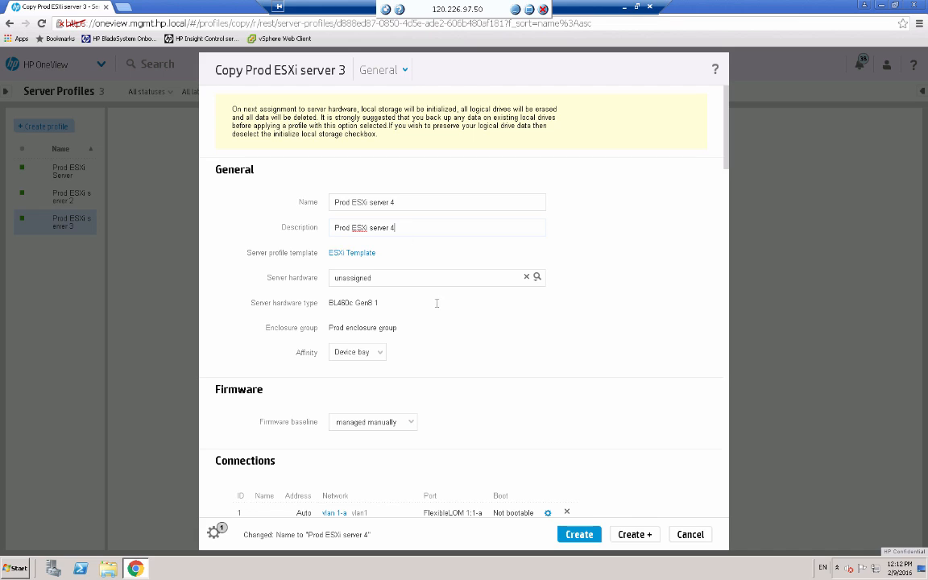
pyautogui.click(574, 536)
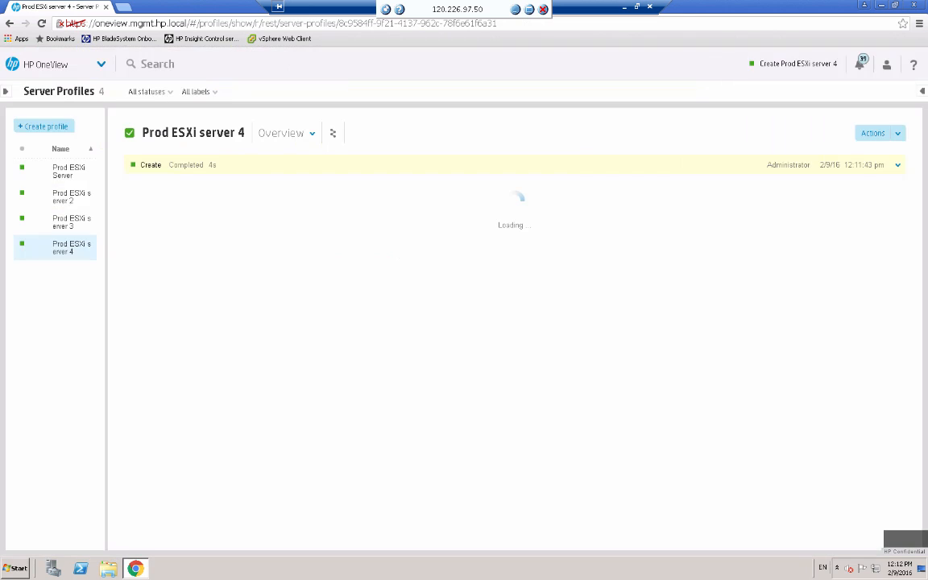
# Review the overviews of the Prod ESXi server 2, 3 and 4 profiles.
pyautogui.click(64, 197)
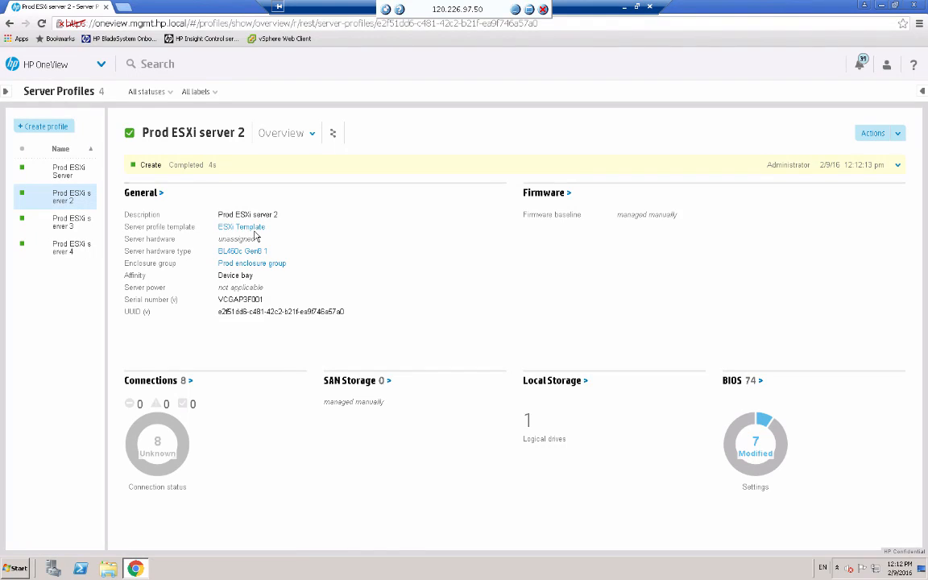
pyautogui.click(60, 221)
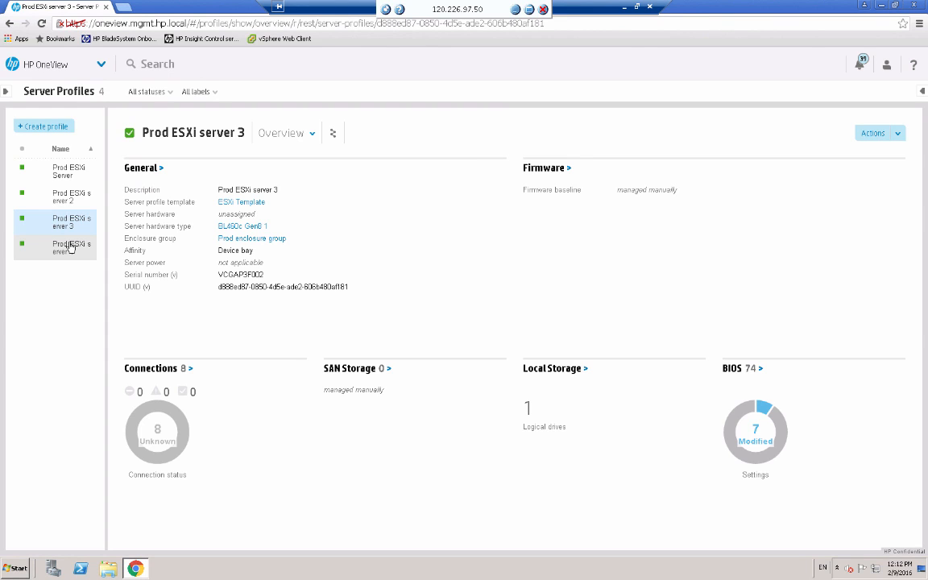
pyautogui.click(70, 246)
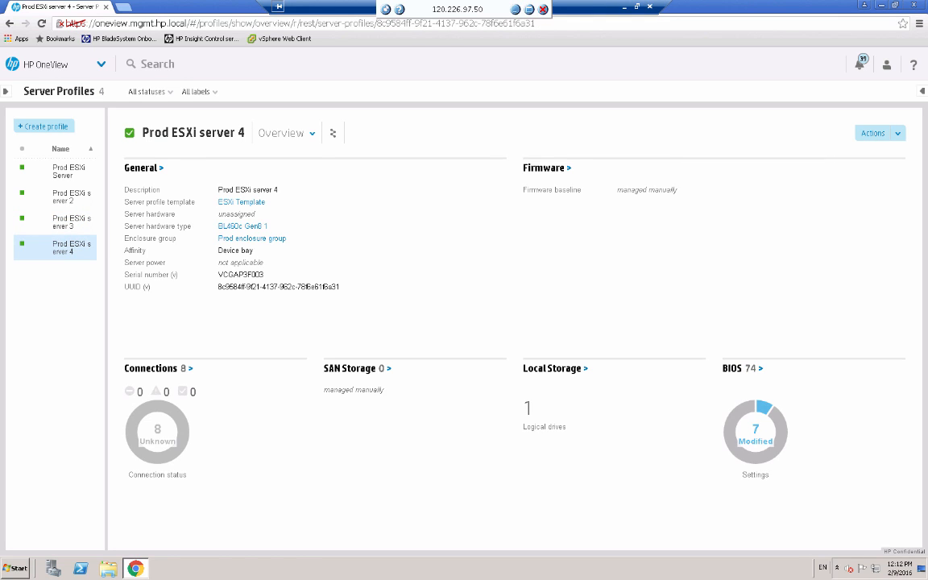
# Set the ESXi Template's firmware baseline to HP Service Pack for ProLiant version 2015.10.0 with the Firmware only installation method, and save it.
pyautogui.click(101, 65)
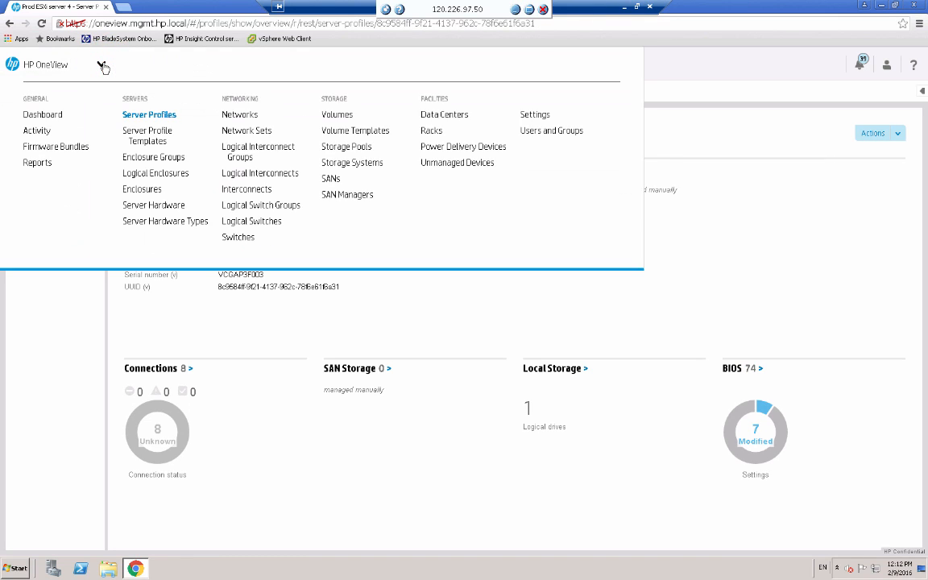
pyautogui.click(149, 134)
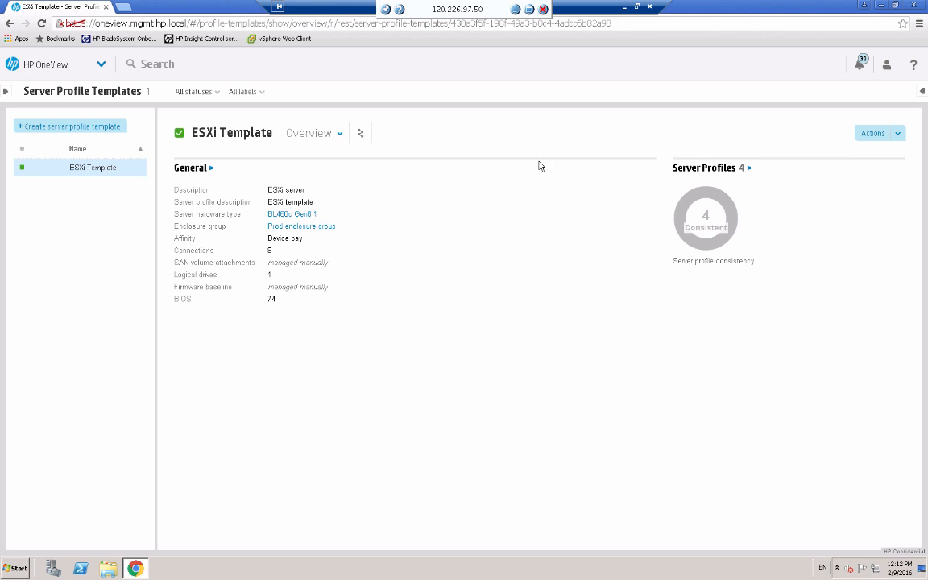
pyautogui.click(898, 134)
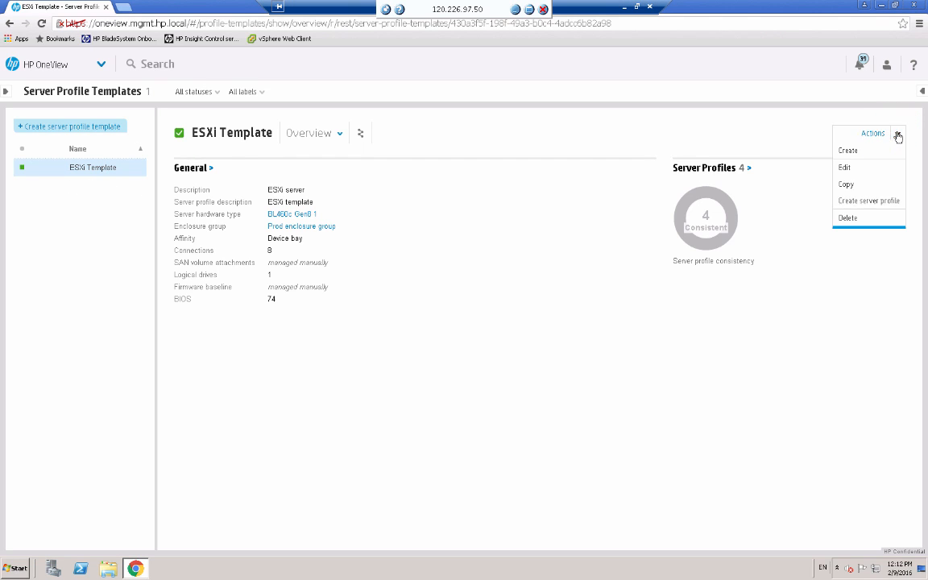
pyautogui.click(845, 168)
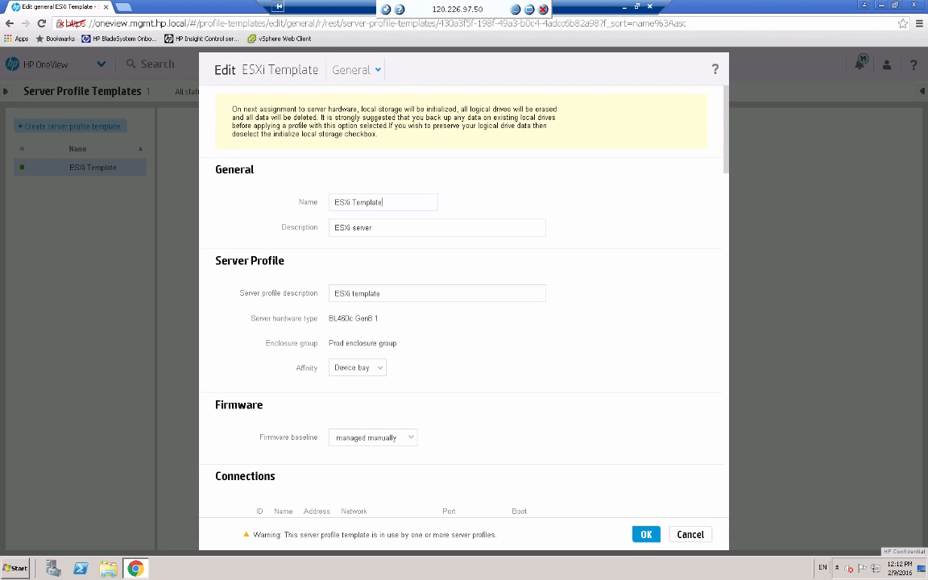
pyautogui.click(410, 439)
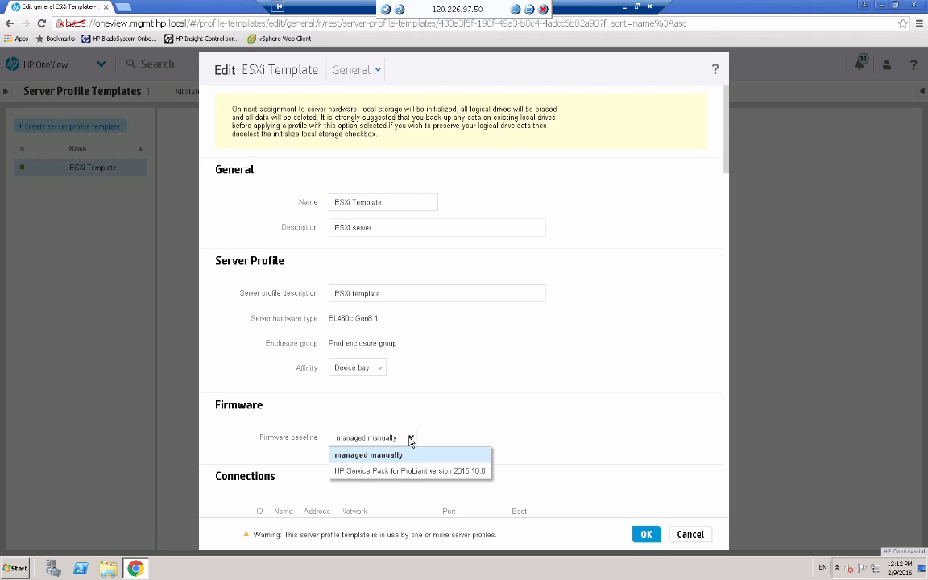
pyautogui.click(385, 472)
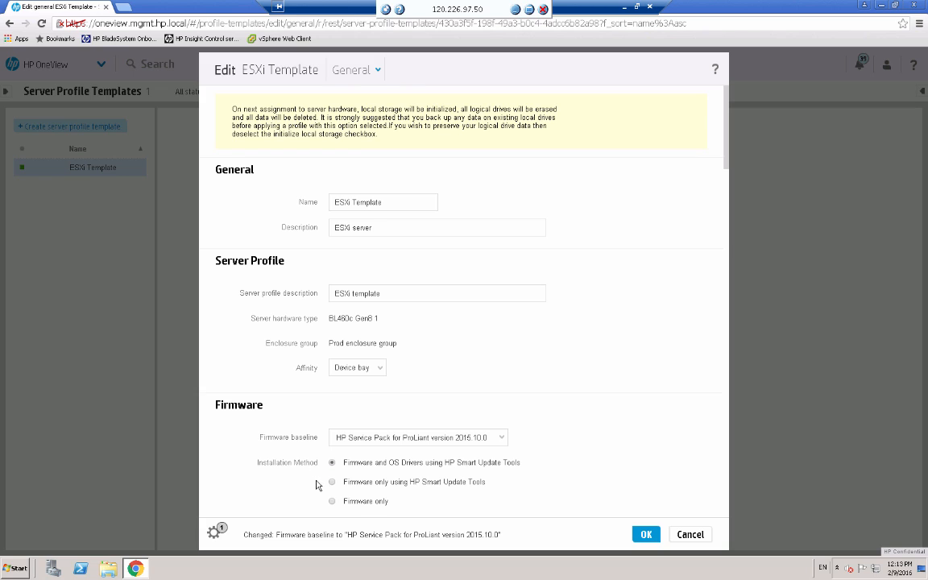
pyautogui.click(331, 501)
pyautogui.click(647, 535)
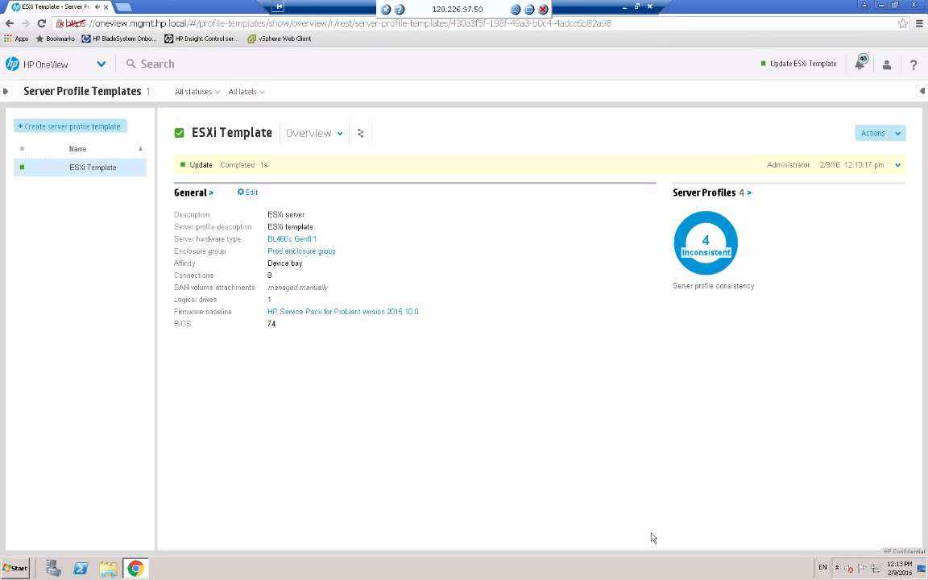
# Go to the server profiles and examine the details of the alert on Prod ESXi server 4.
pyautogui.click(100, 65)
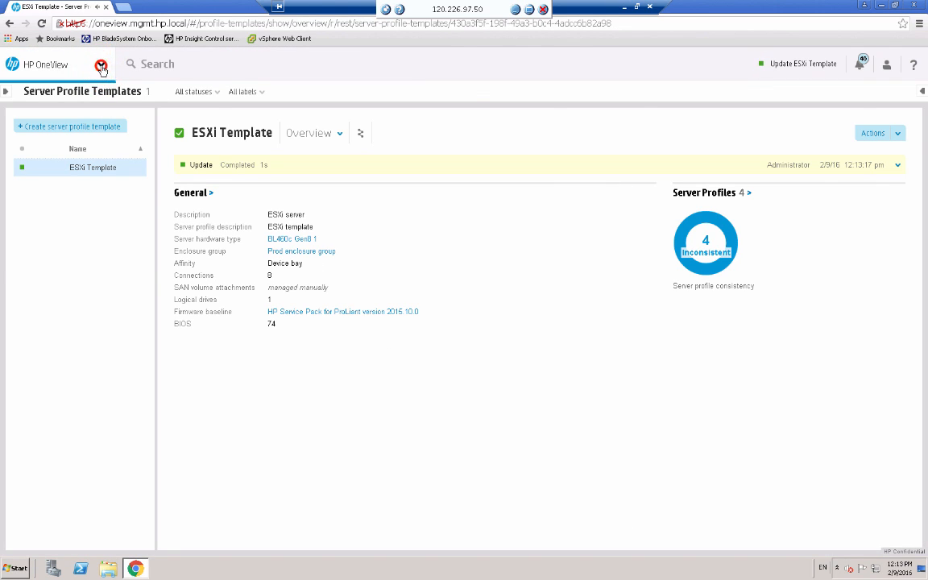
pyautogui.click(144, 114)
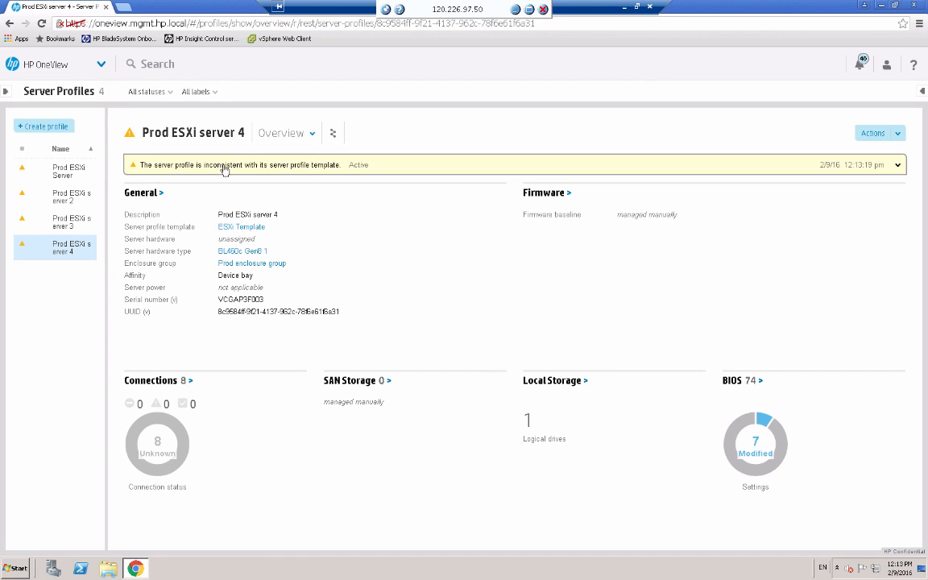
pyautogui.click(897, 166)
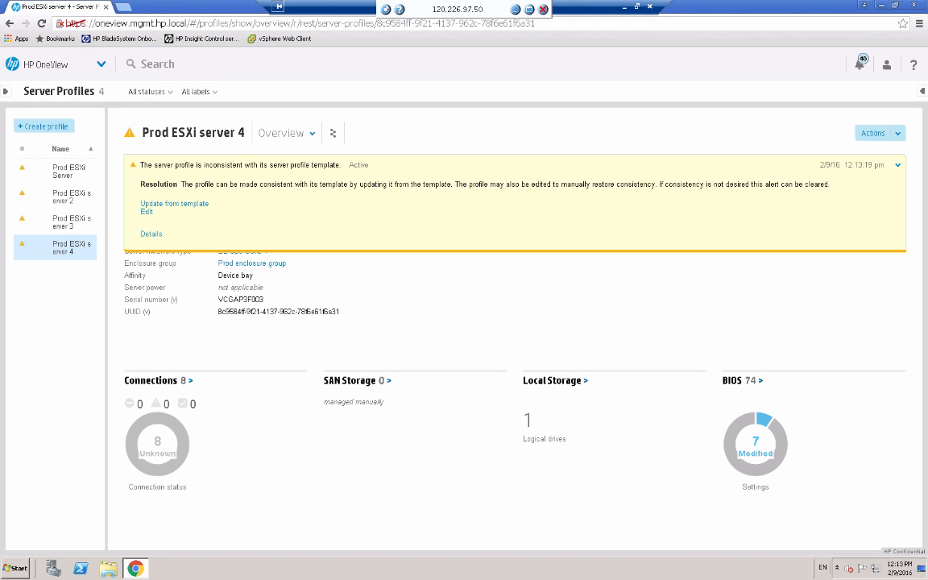
# Update the Prod ESXi server 2, 3 and 4 profiles together from their template.
pyautogui.click(78, 196)
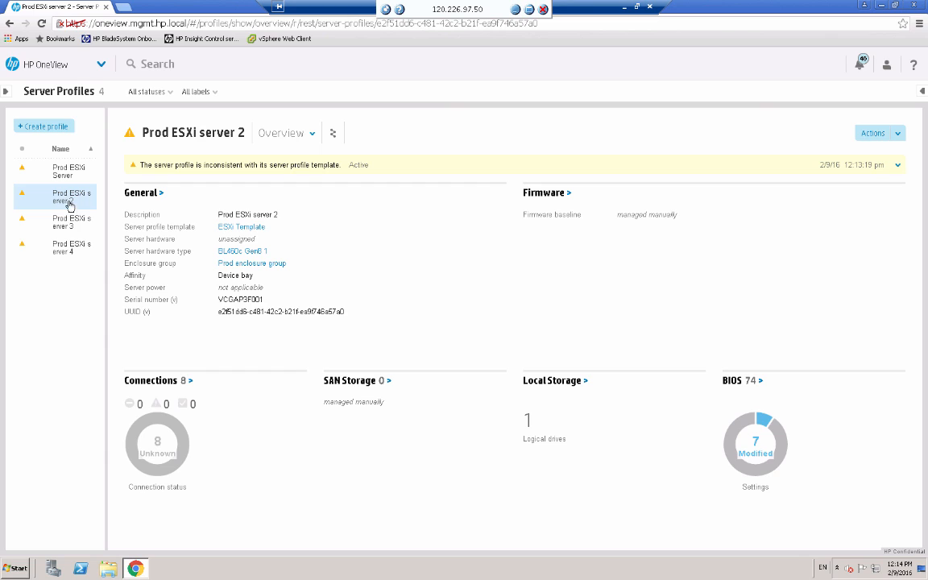
pyautogui.keyDown('ctrl'); pyautogui.click(69, 221); pyautogui.keyUp('ctrl')
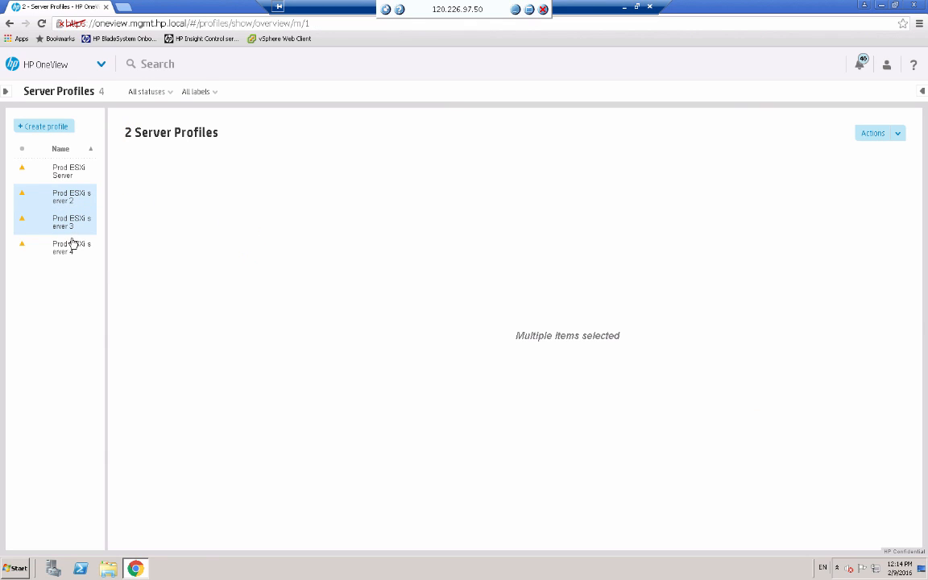
pyautogui.keyDown('ctrl'); pyautogui.click(71, 249); pyautogui.keyUp('ctrl')
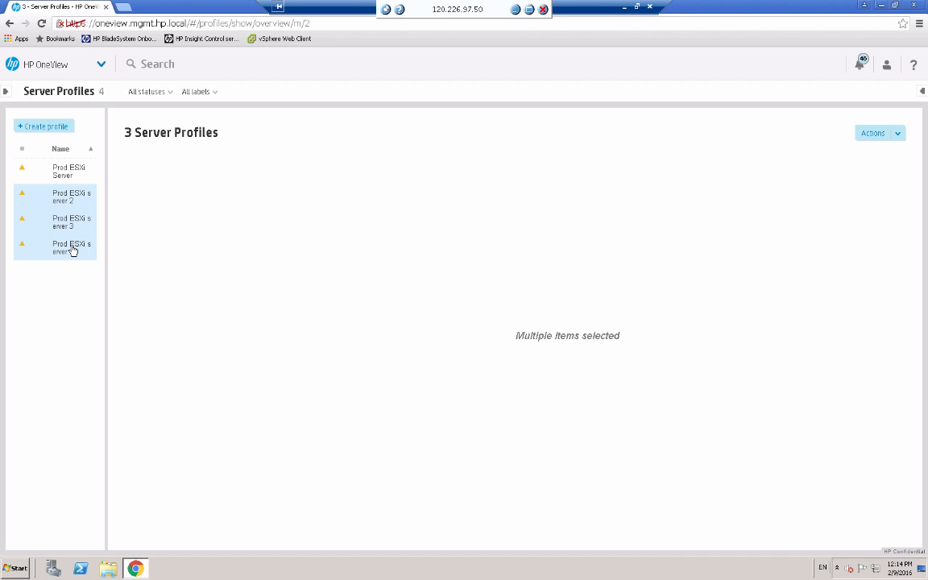
pyautogui.click(895, 135)
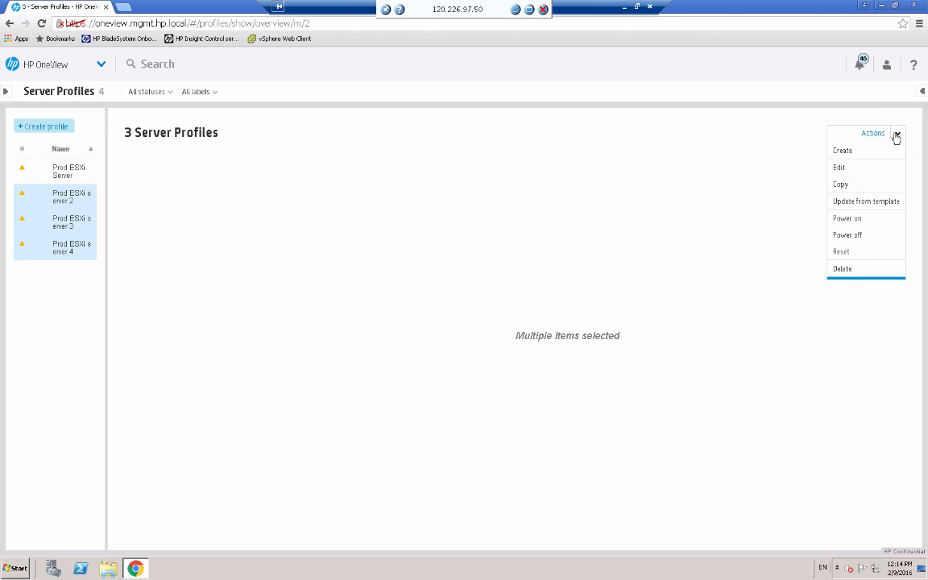
pyautogui.click(880, 202)
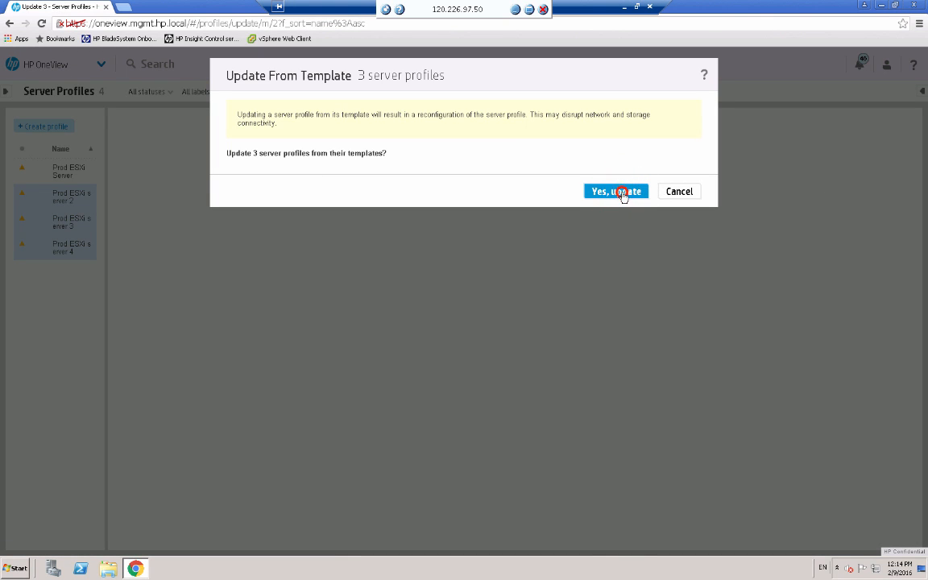
pyautogui.click(621, 194)
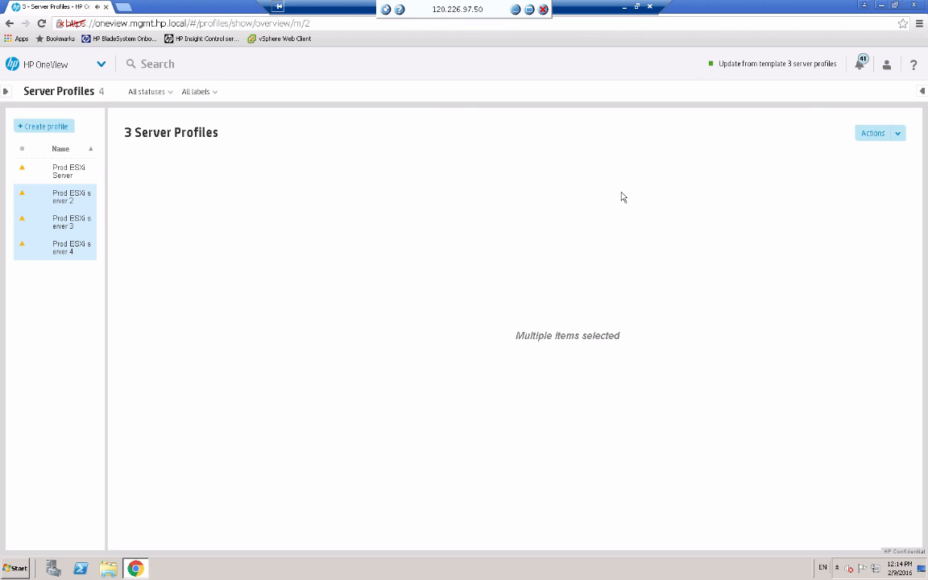
# Check the update status and firmware settings of the updated Prod ESXi server profiles.
pyautogui.click(77, 200)
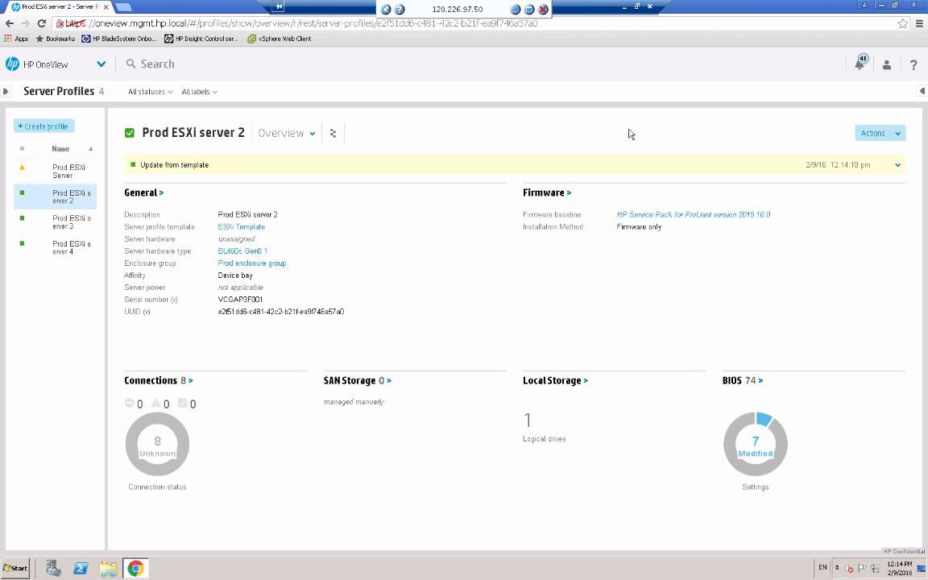
pyautogui.click(896, 165)
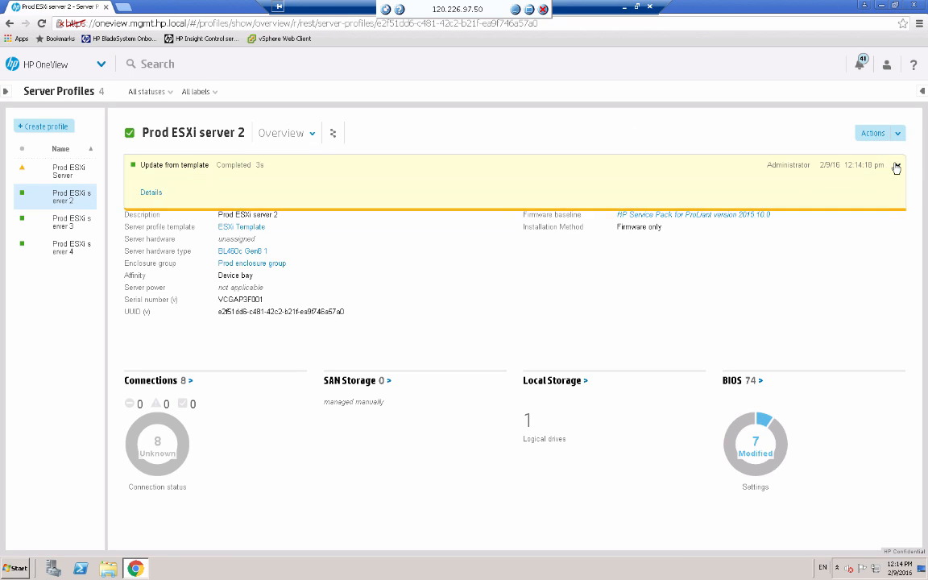
pyautogui.click(746, 286)
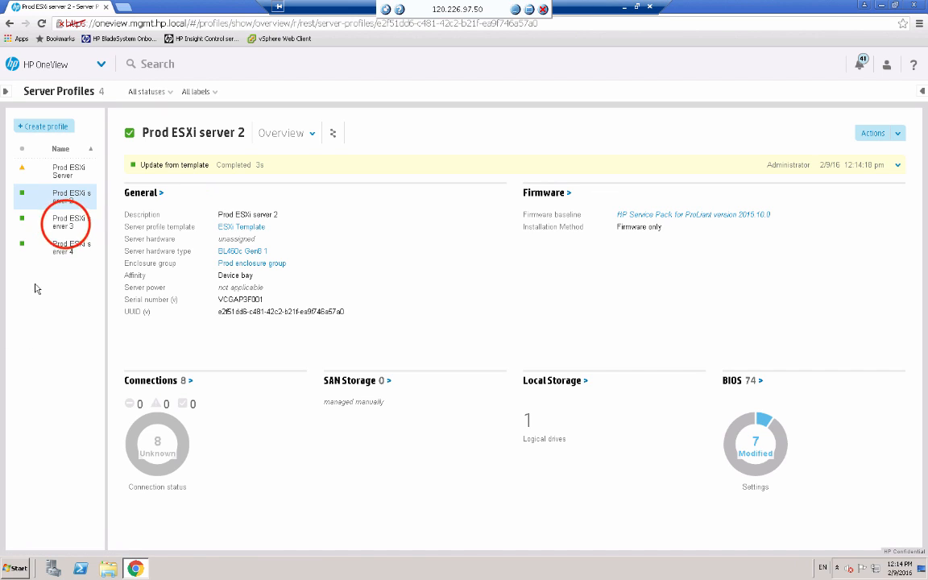
pyautogui.click(67, 226)
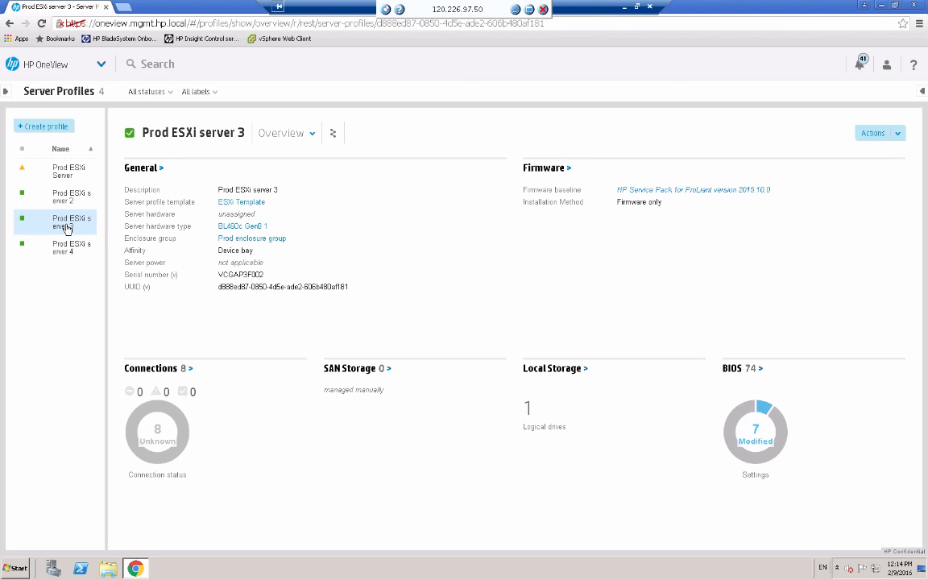
pyautogui.click(67, 248)
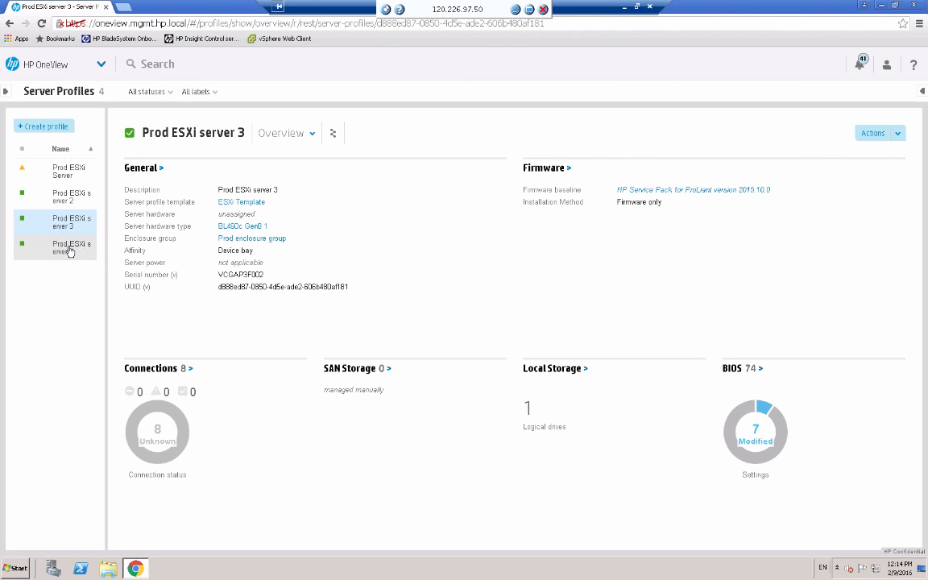
# Assign the server hardware Encl1, bay 4 to the Prod ESXi server 2 profile and save the change.
pyautogui.click(71, 199)
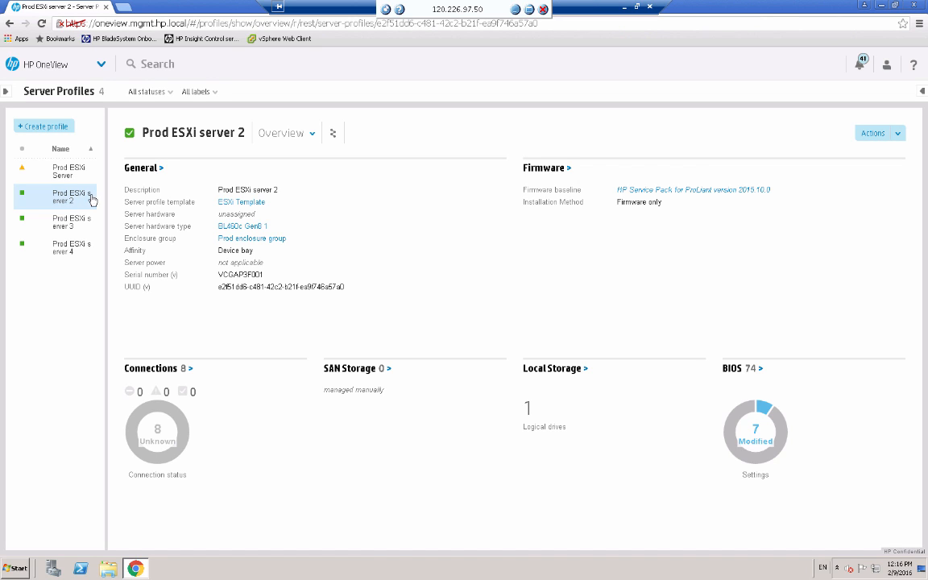
pyautogui.click(199, 167)
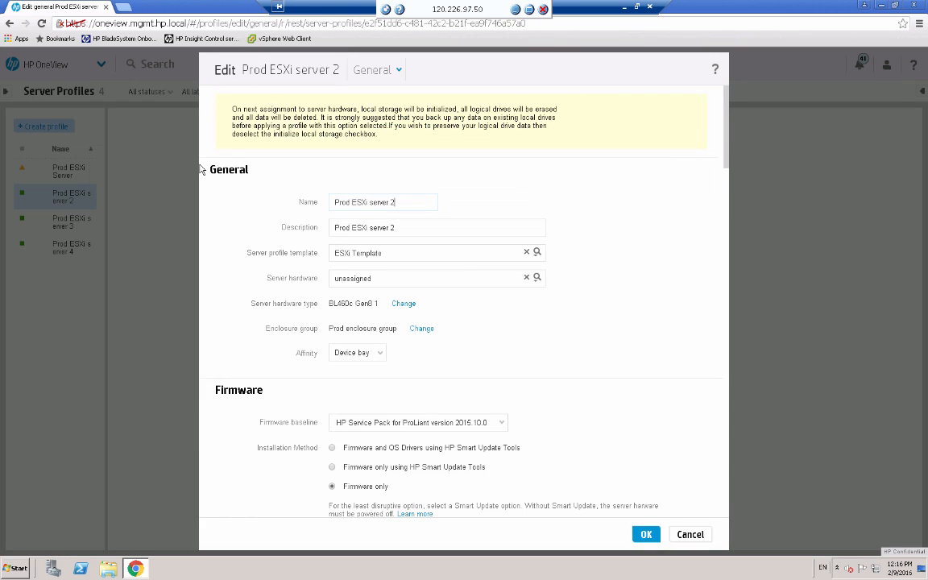
pyautogui.click(537, 278)
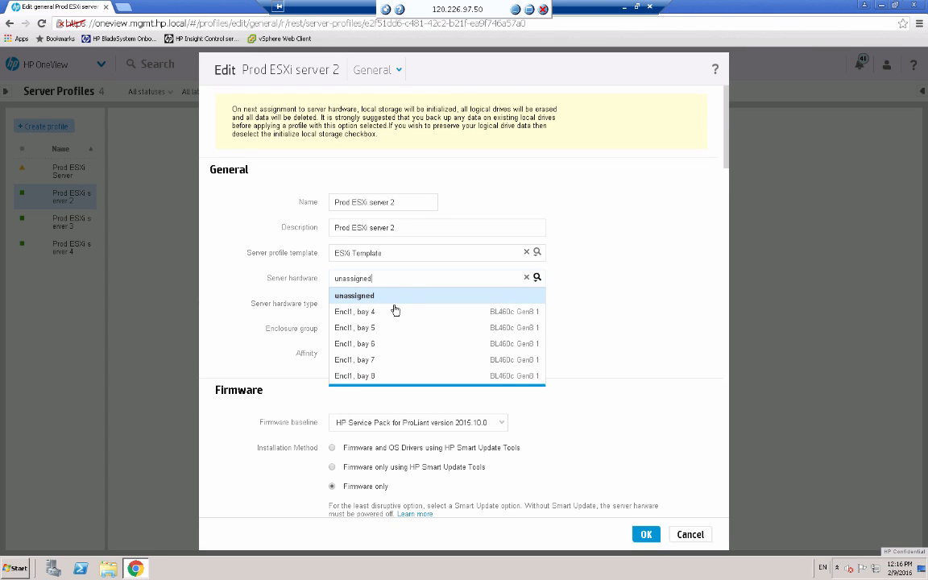
pyautogui.click(360, 314)
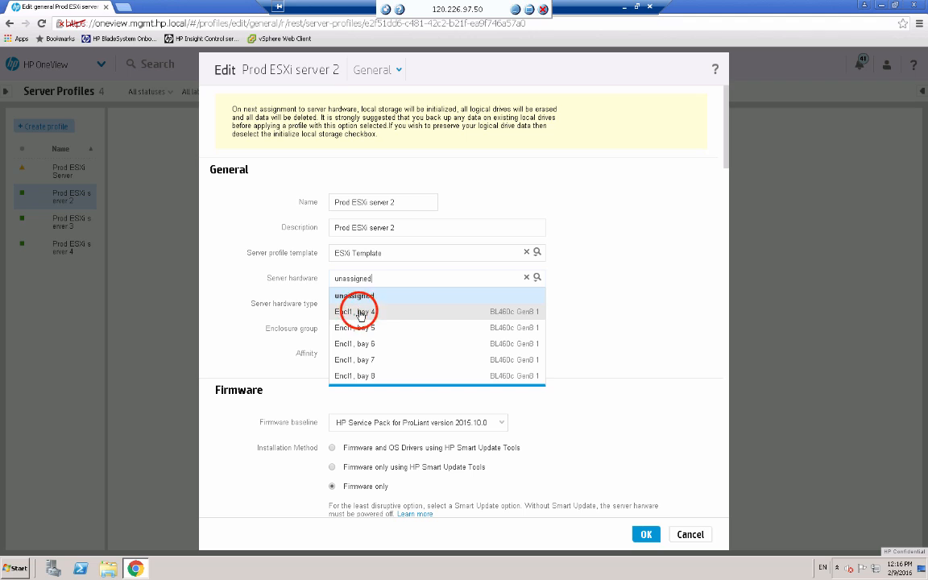
pyautogui.click(649, 534)
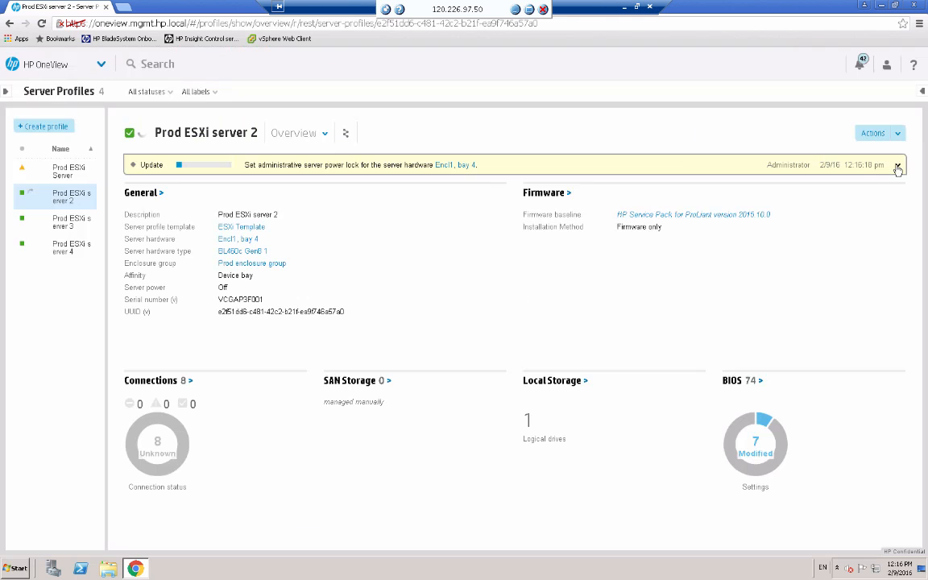
# Examine the update task and activity log of Prod ESXi server 2, including its subtasks, and return to the profile's overview.
pyautogui.click(897, 166)
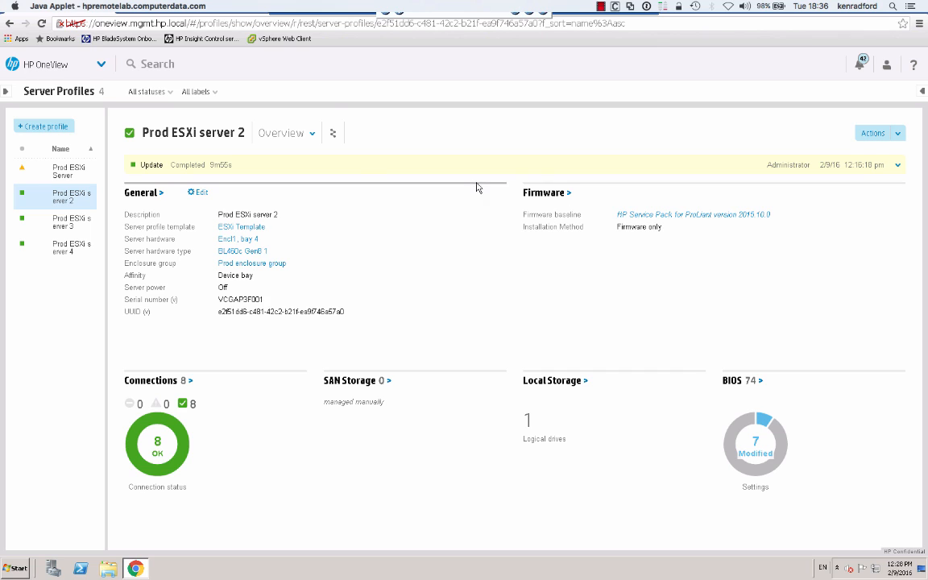
pyautogui.click(315, 135)
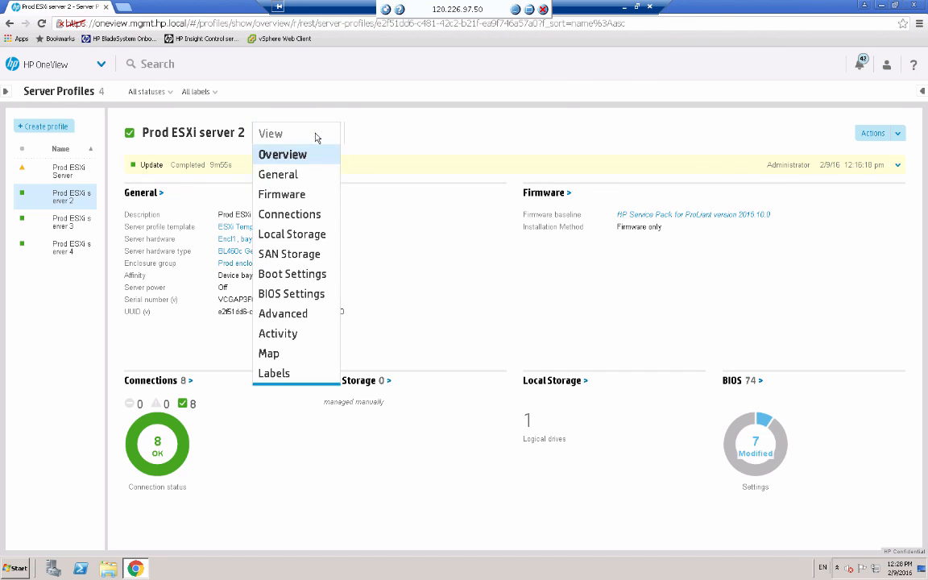
pyautogui.click(290, 336)
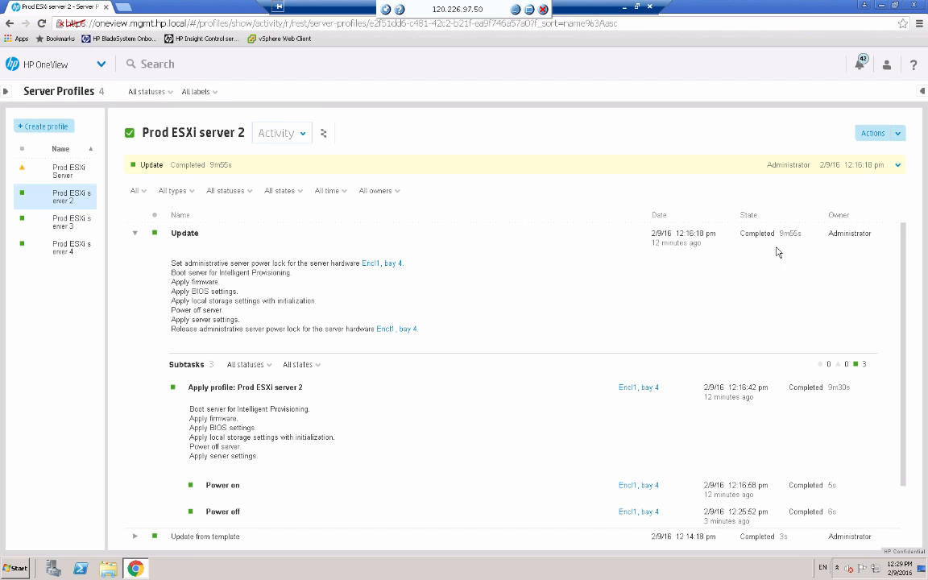
pyautogui.click(302, 134)
pyautogui.click(292, 158)
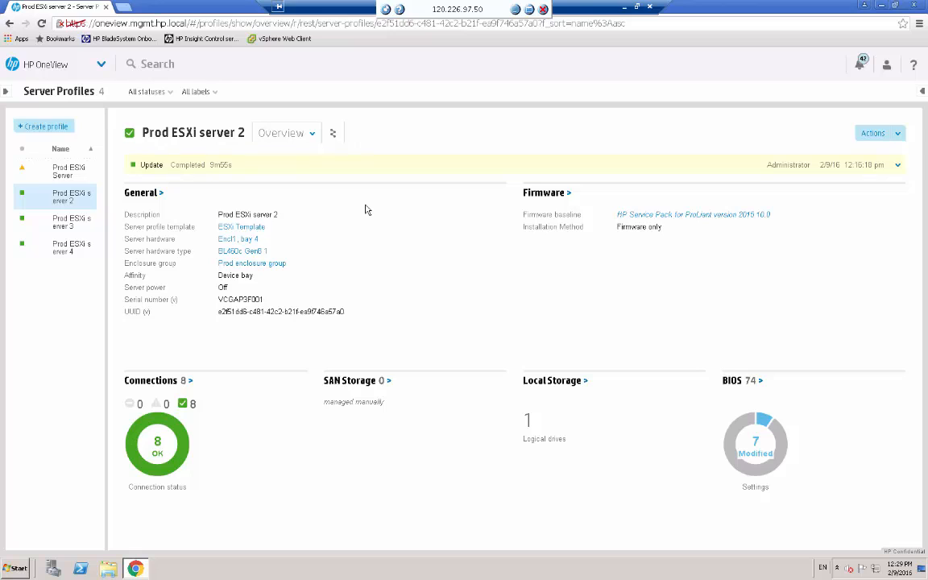
pyautogui.moveTo(365, 209)
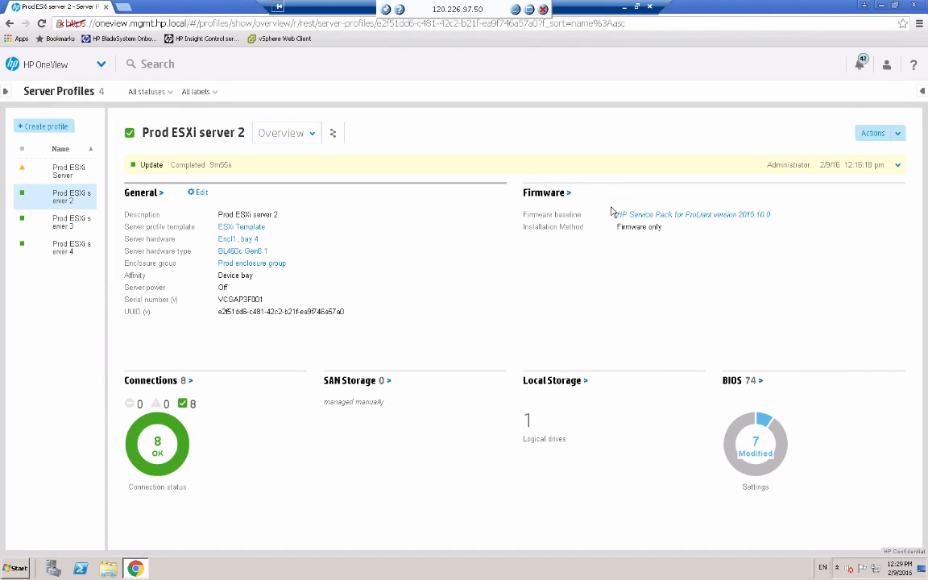
pyautogui.moveTo(610, 215)
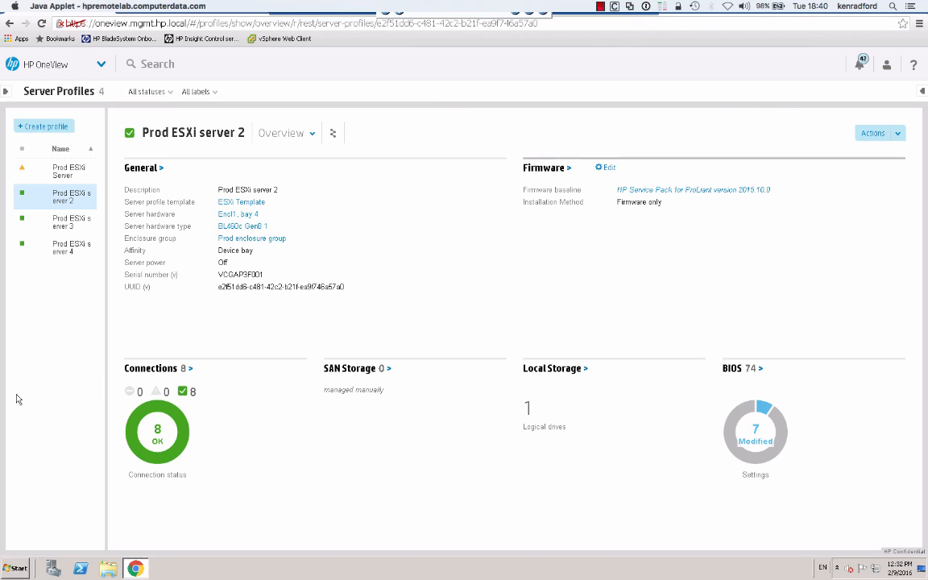
pyautogui.press('super+Tab')
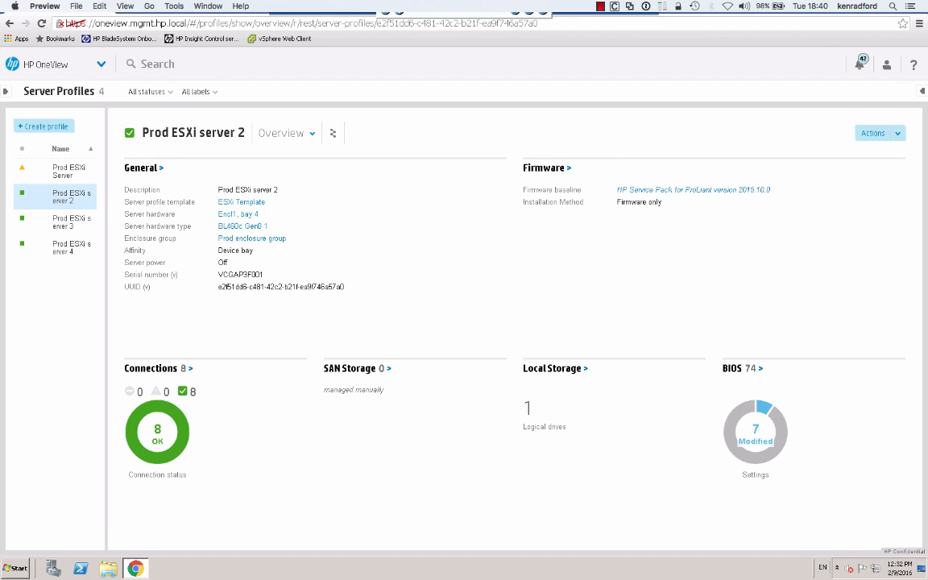